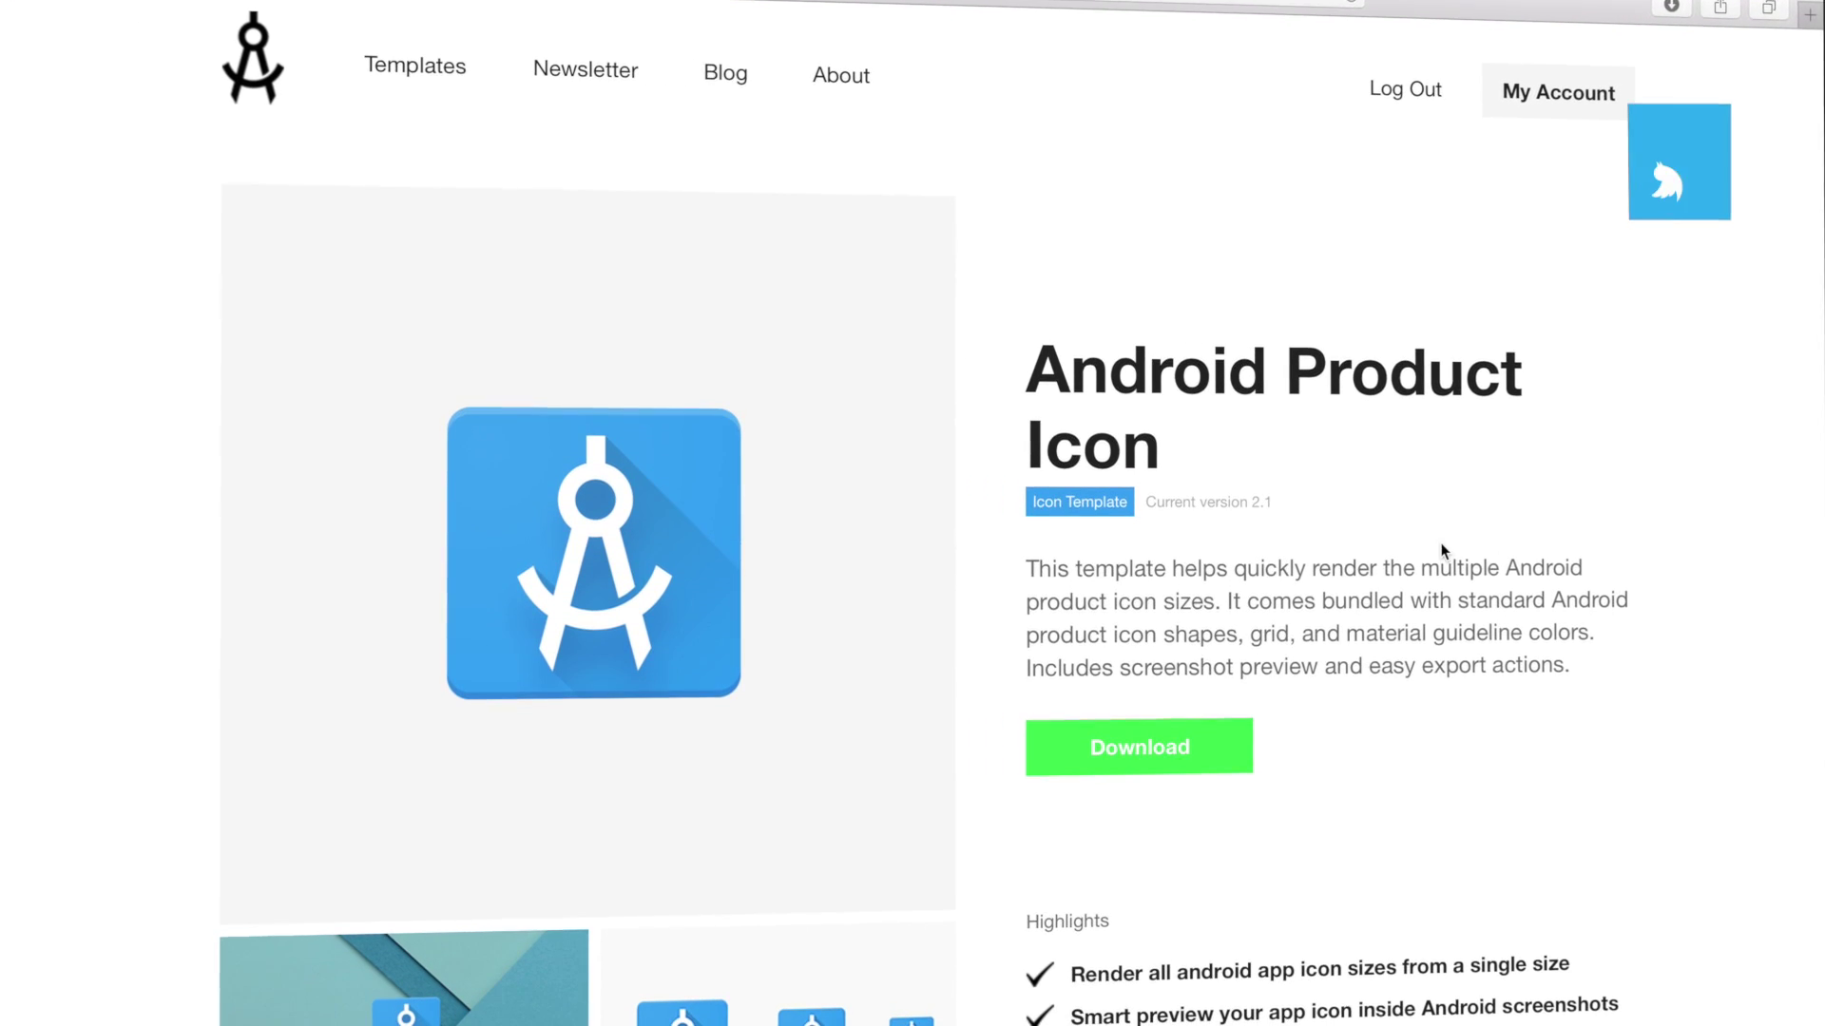
Step: Download the Android Product Icon template from its applypixels.com page
click(1221, 753)
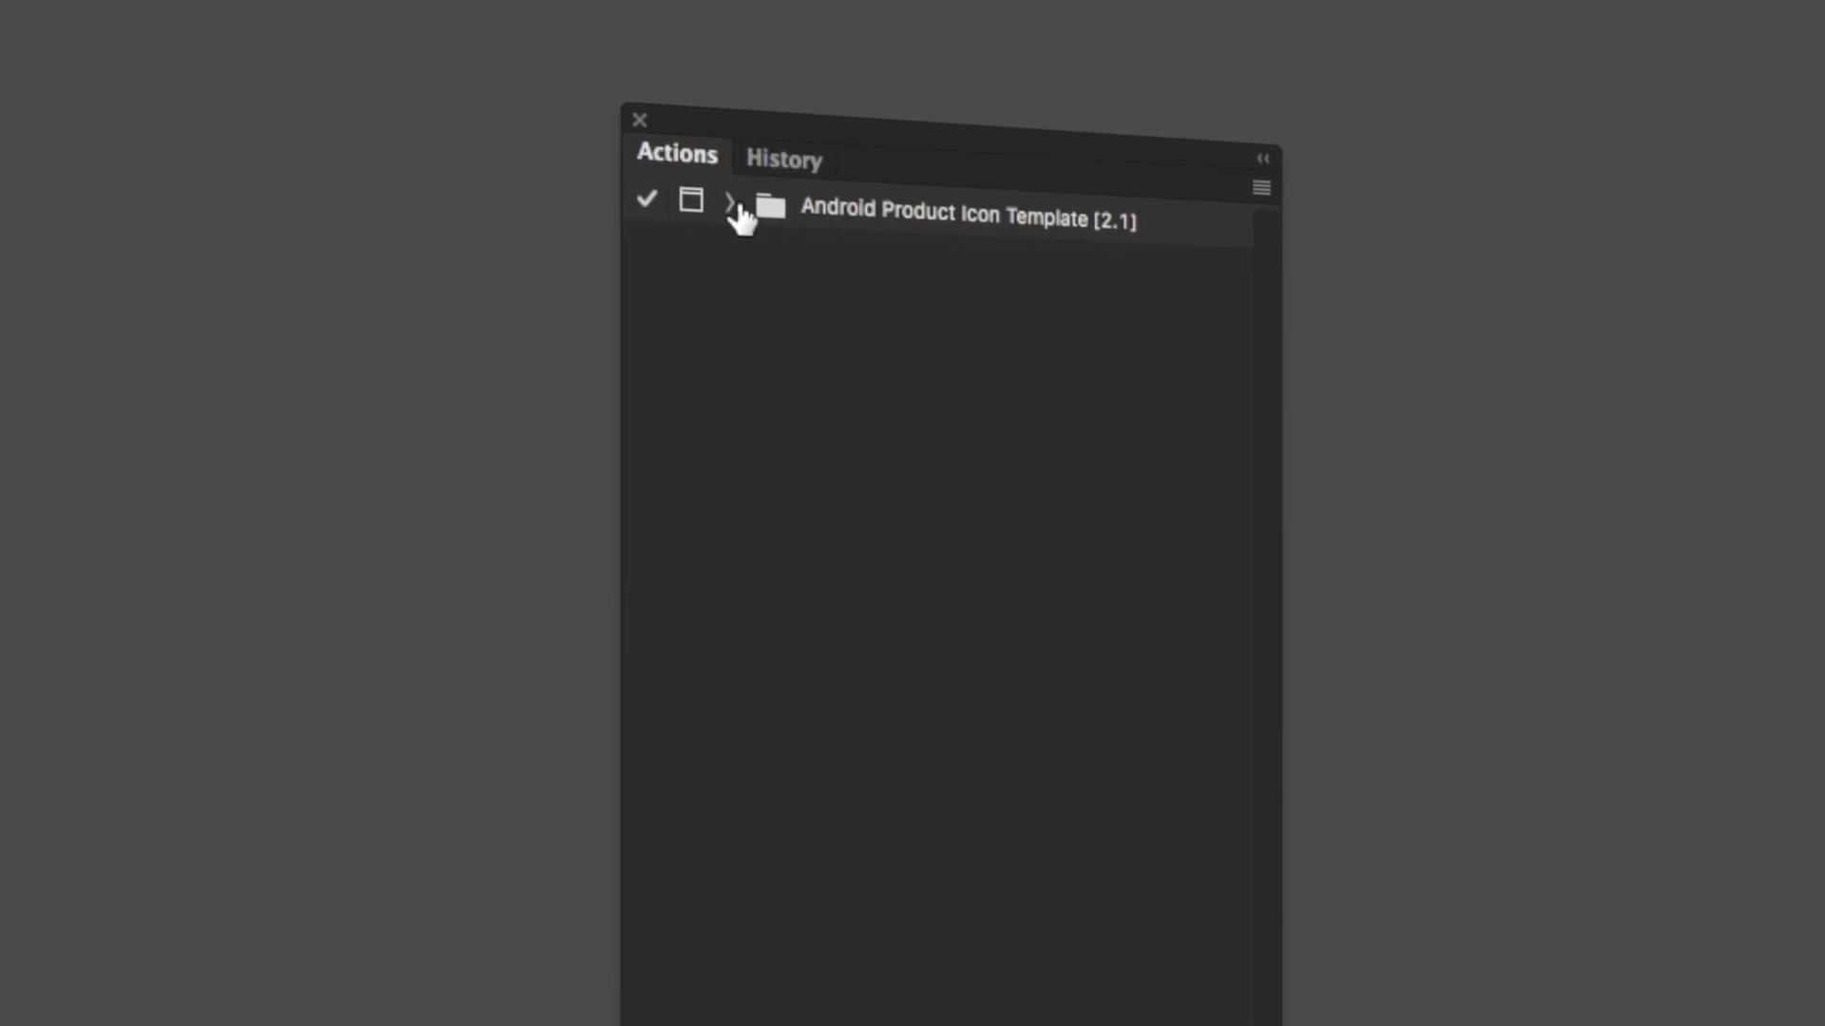
Step: Run the Export All Sizes action from the Android Product Icon Template [2.1] set
click(732, 205)
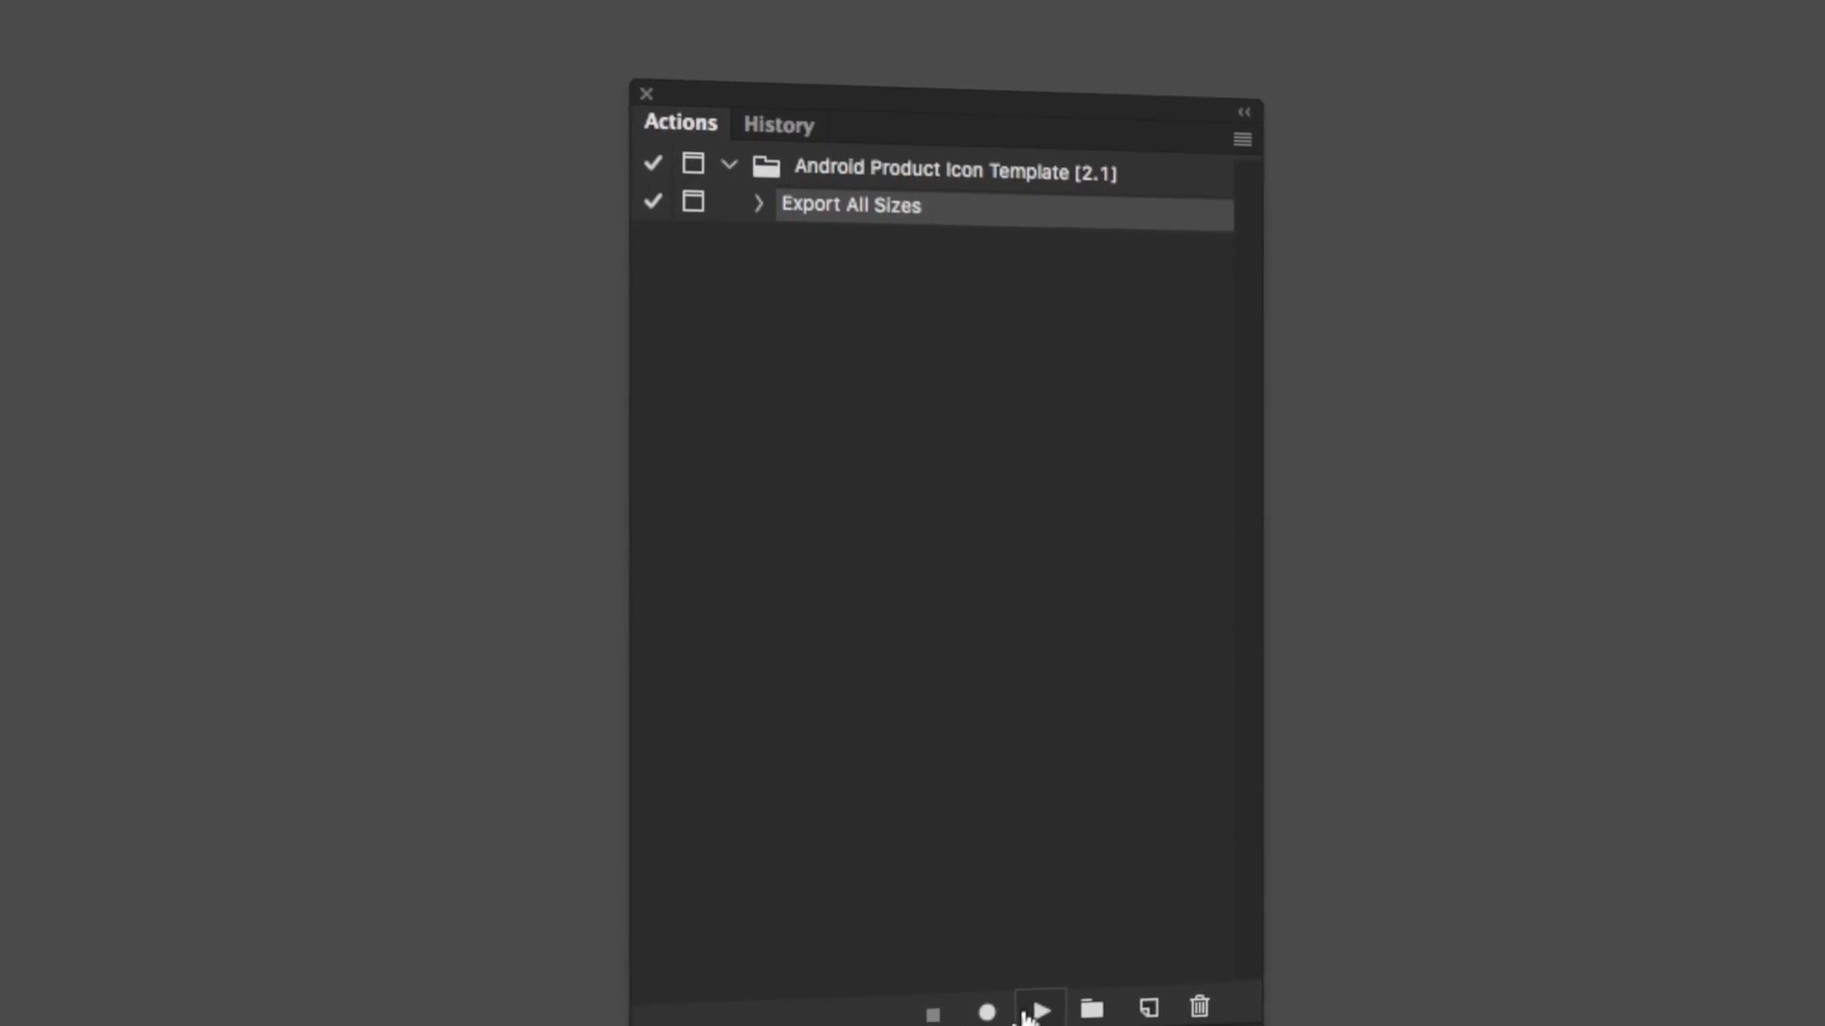
click(1031, 973)
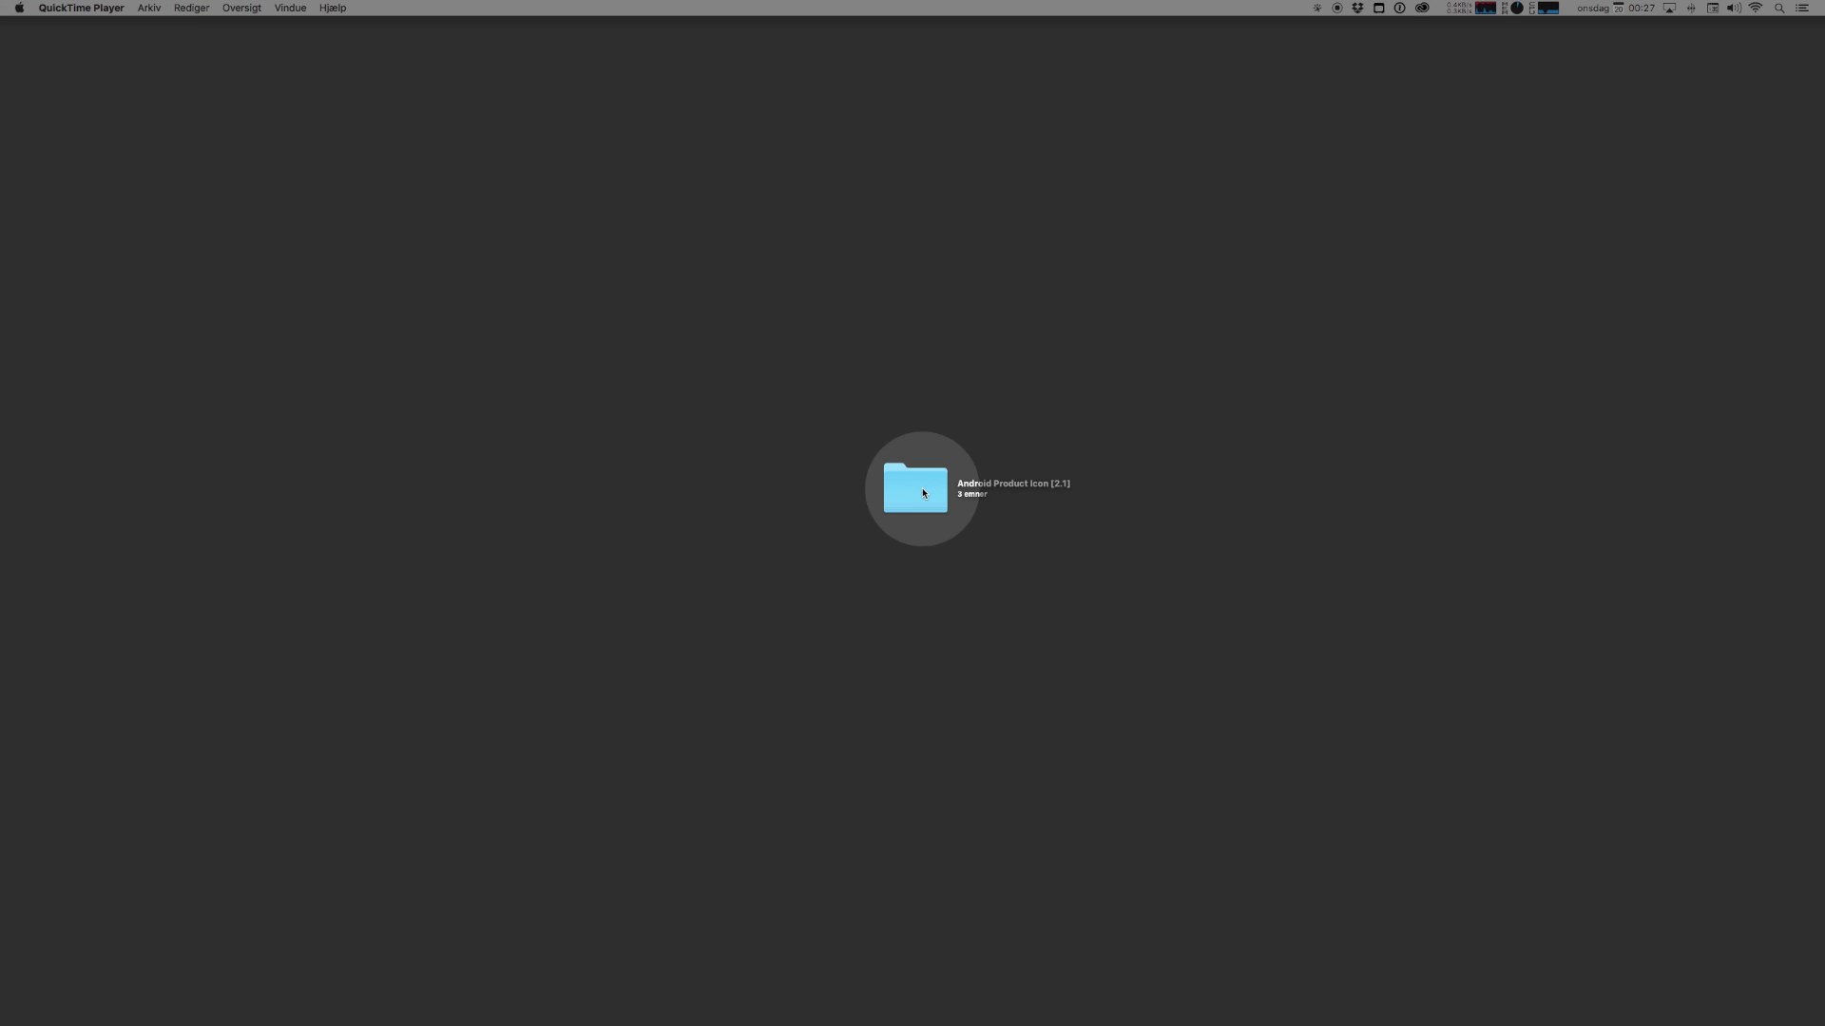
Step: Open the Android Product Icon (2.1) folder and load its .atn actions into the Actions panel
double_click(924, 487)
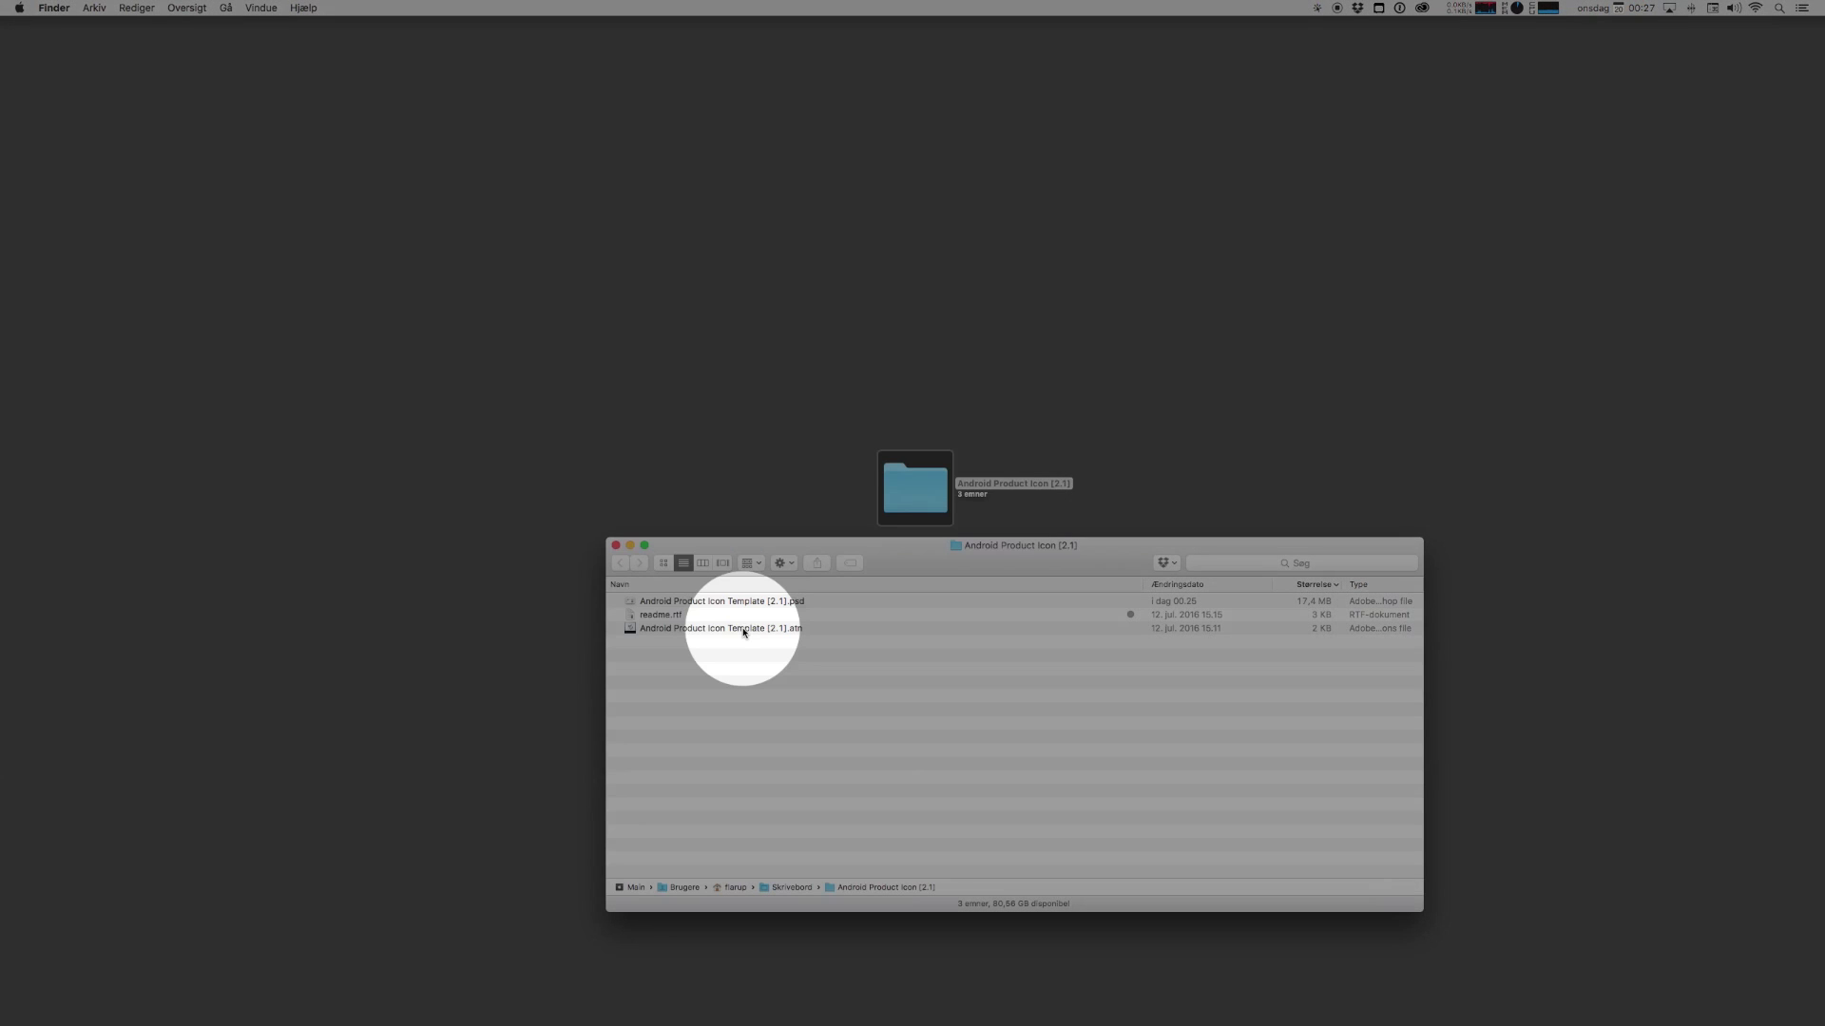
double_click(744, 629)
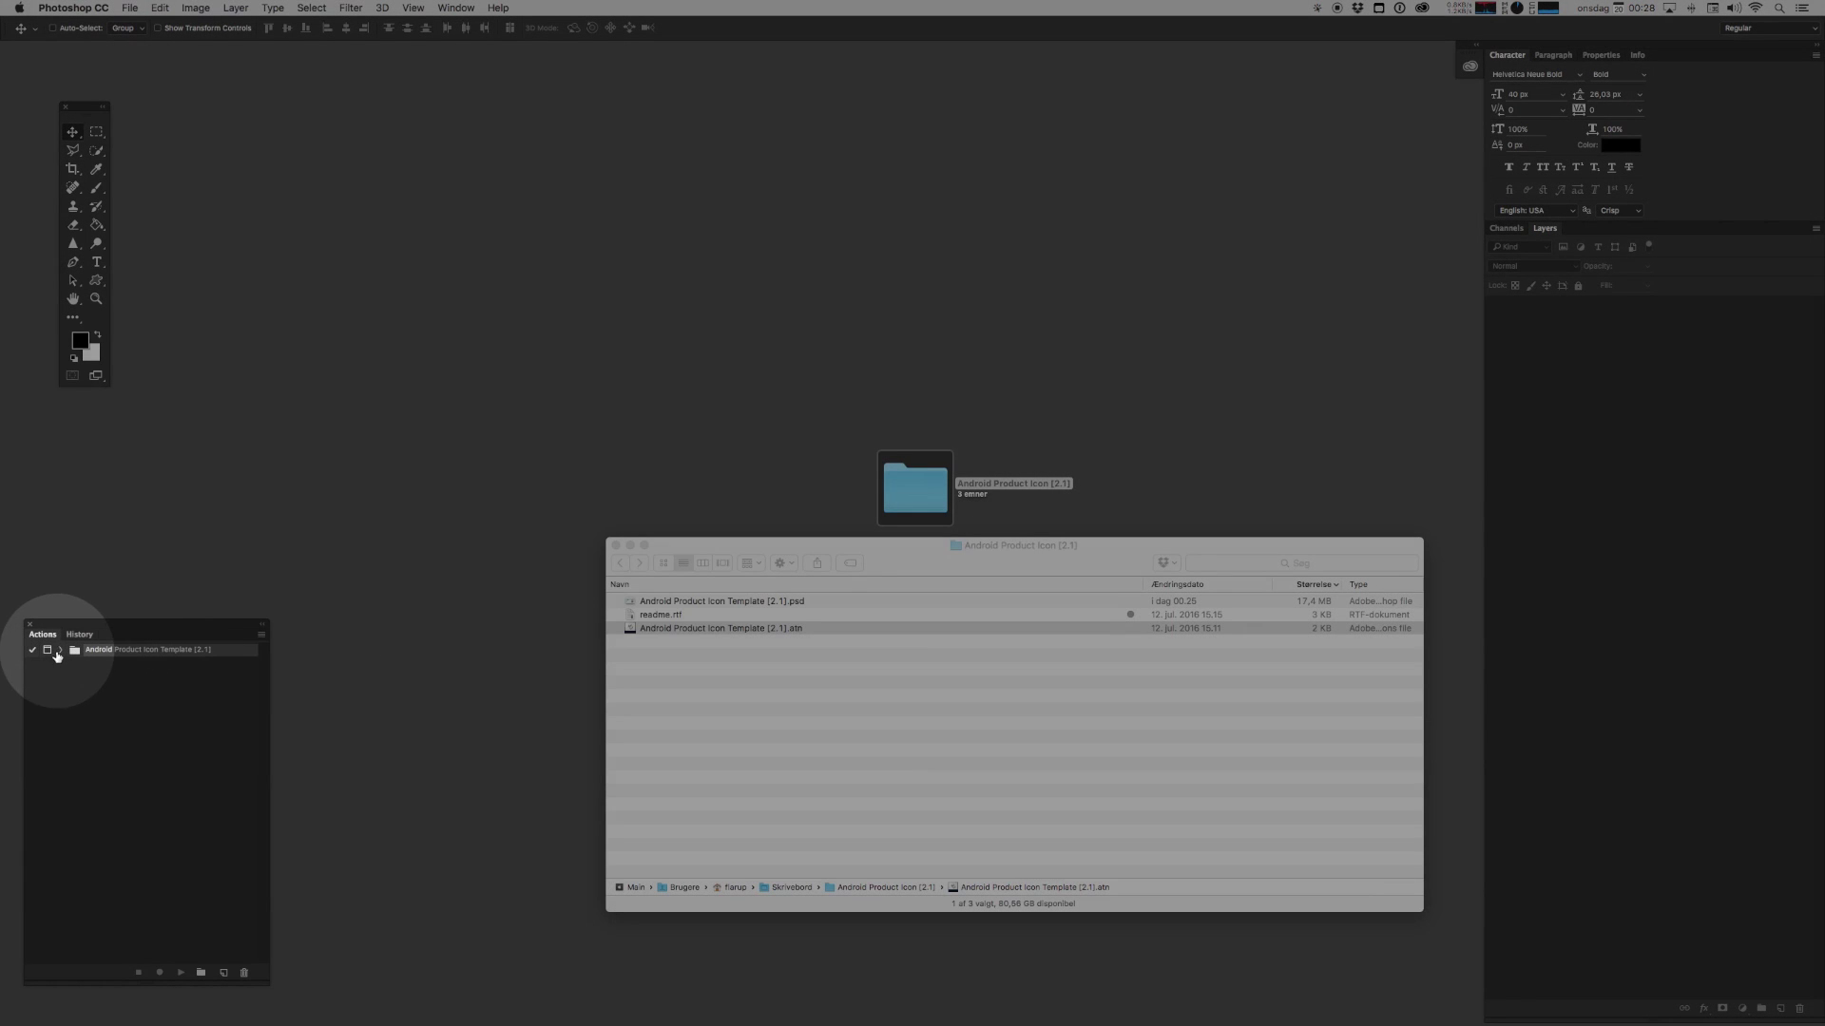
click(60, 649)
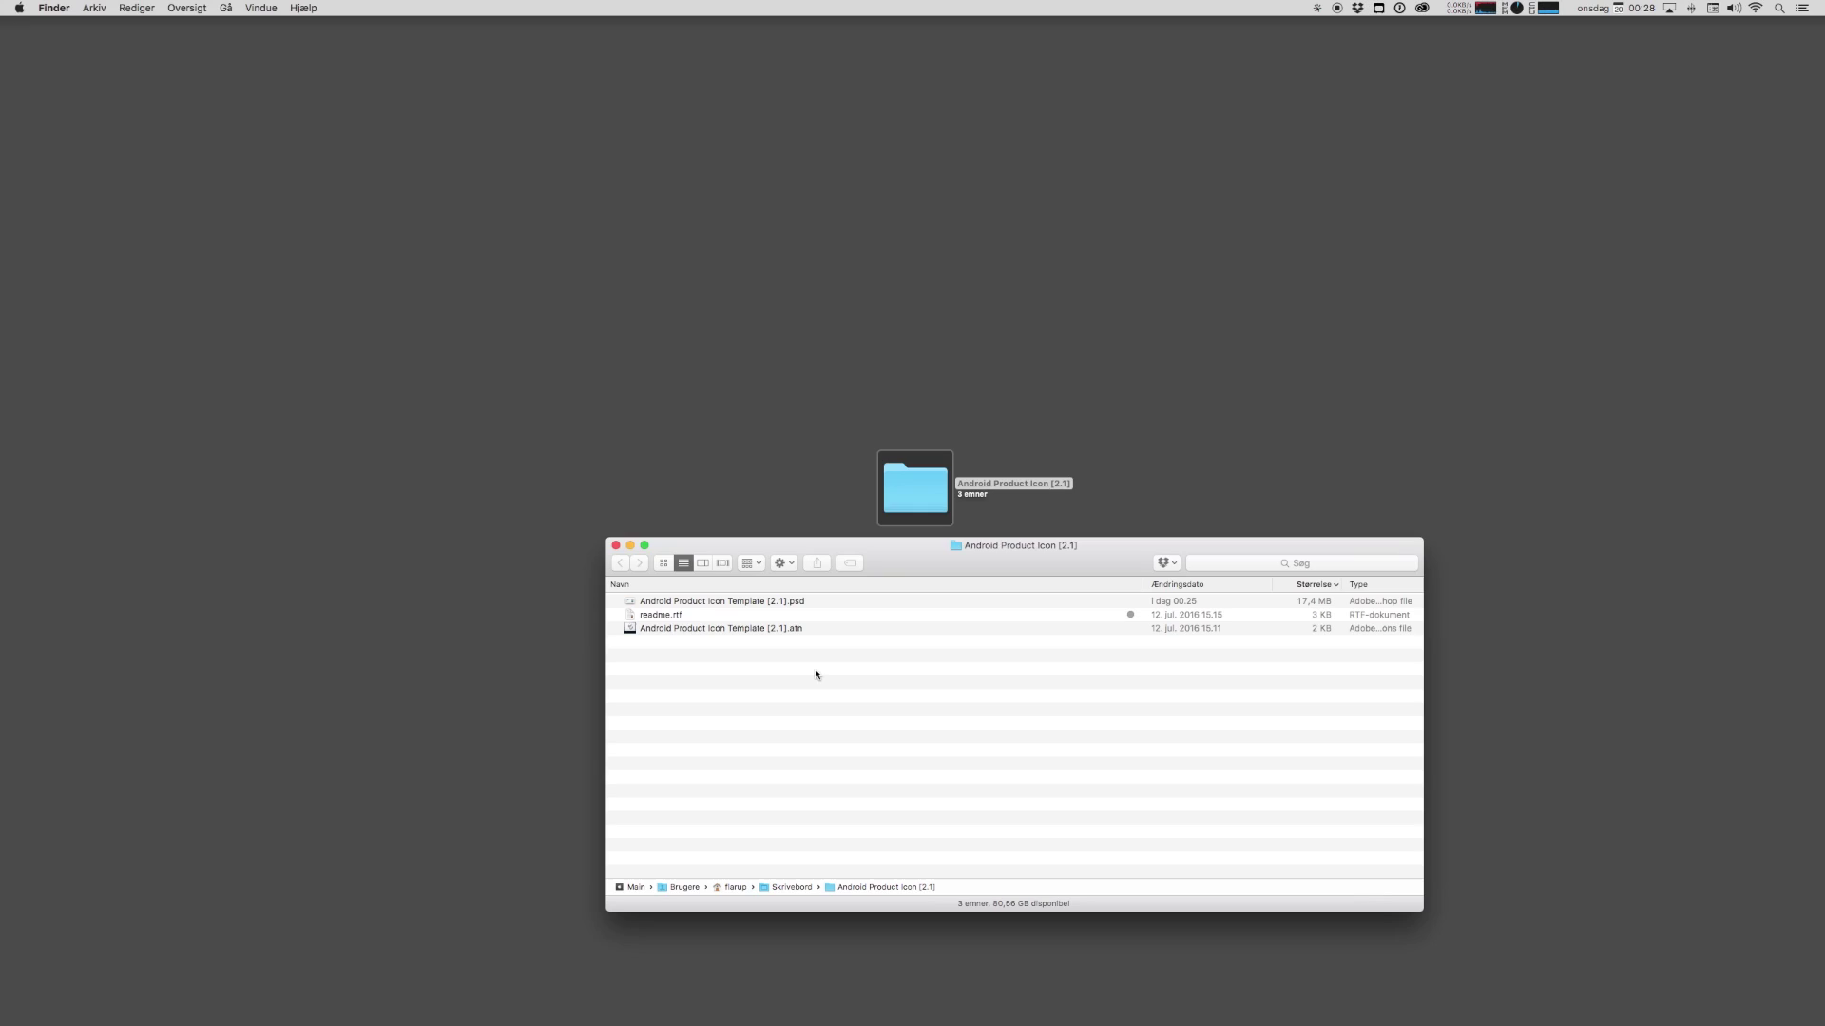
click(813, 669)
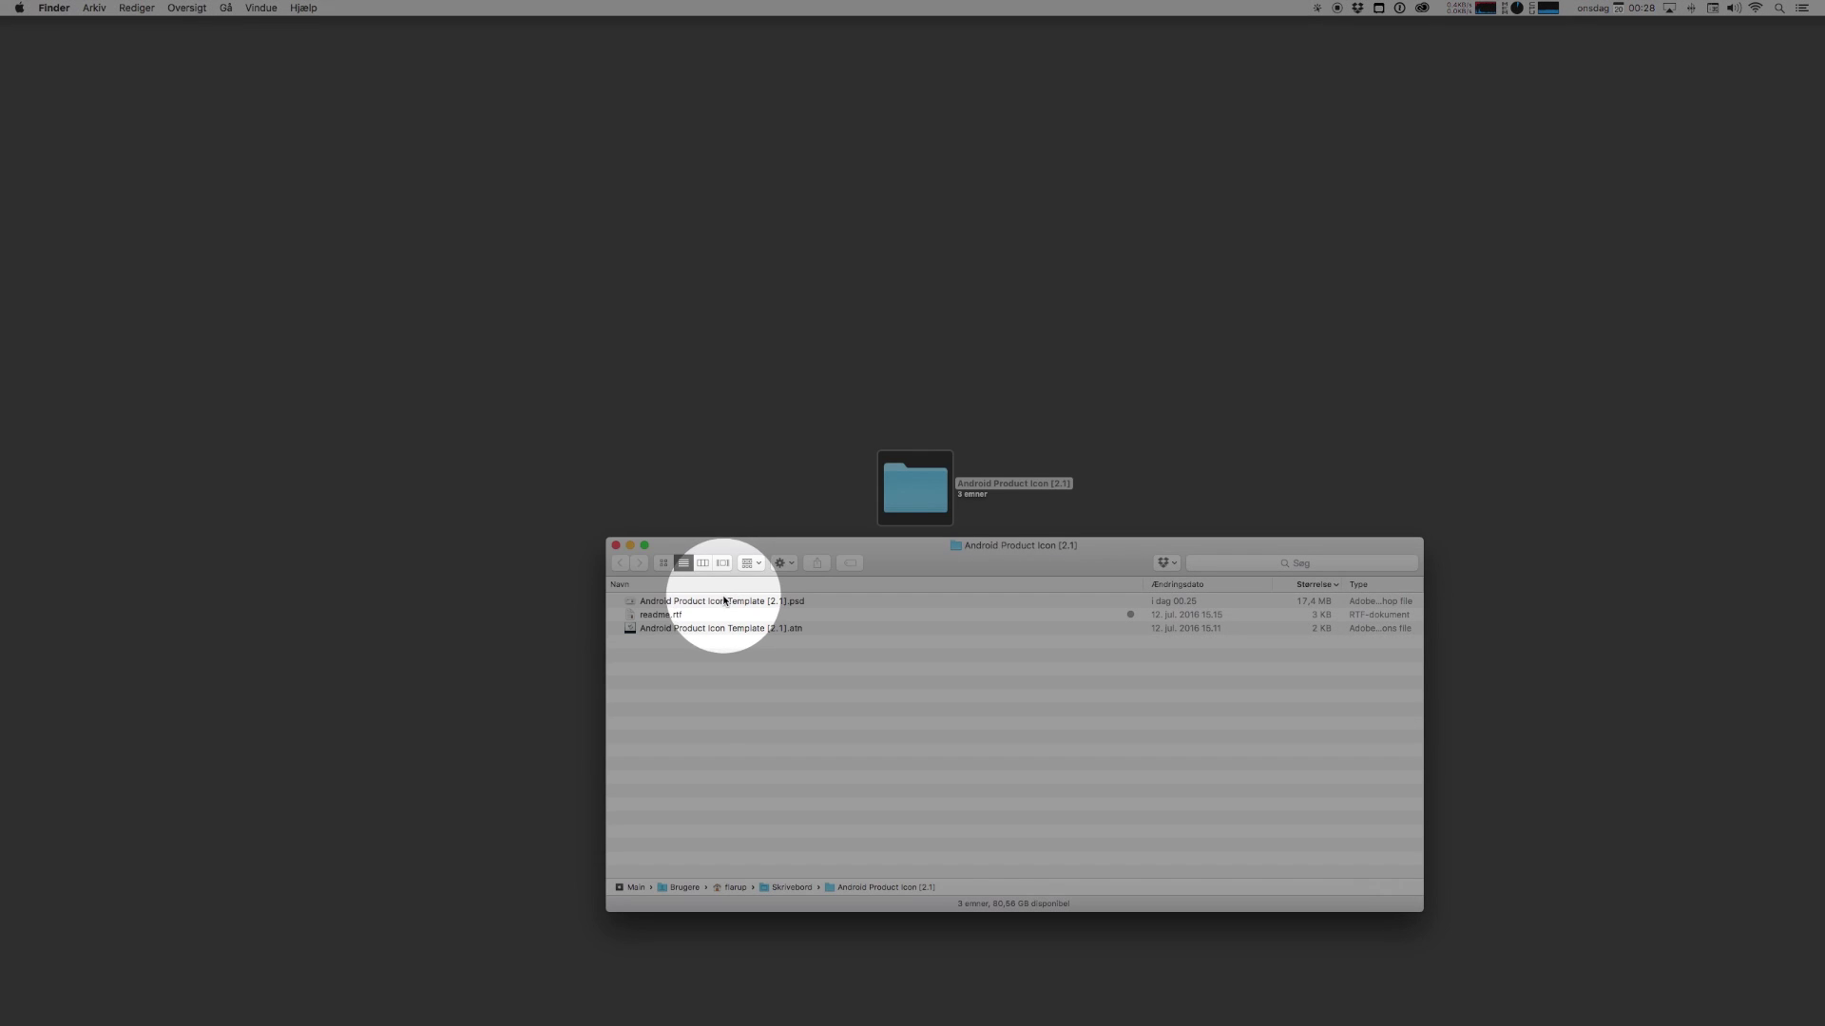
Step: Open the template PSD, centre its document window on screen and hide the guides
double_click(722, 600)
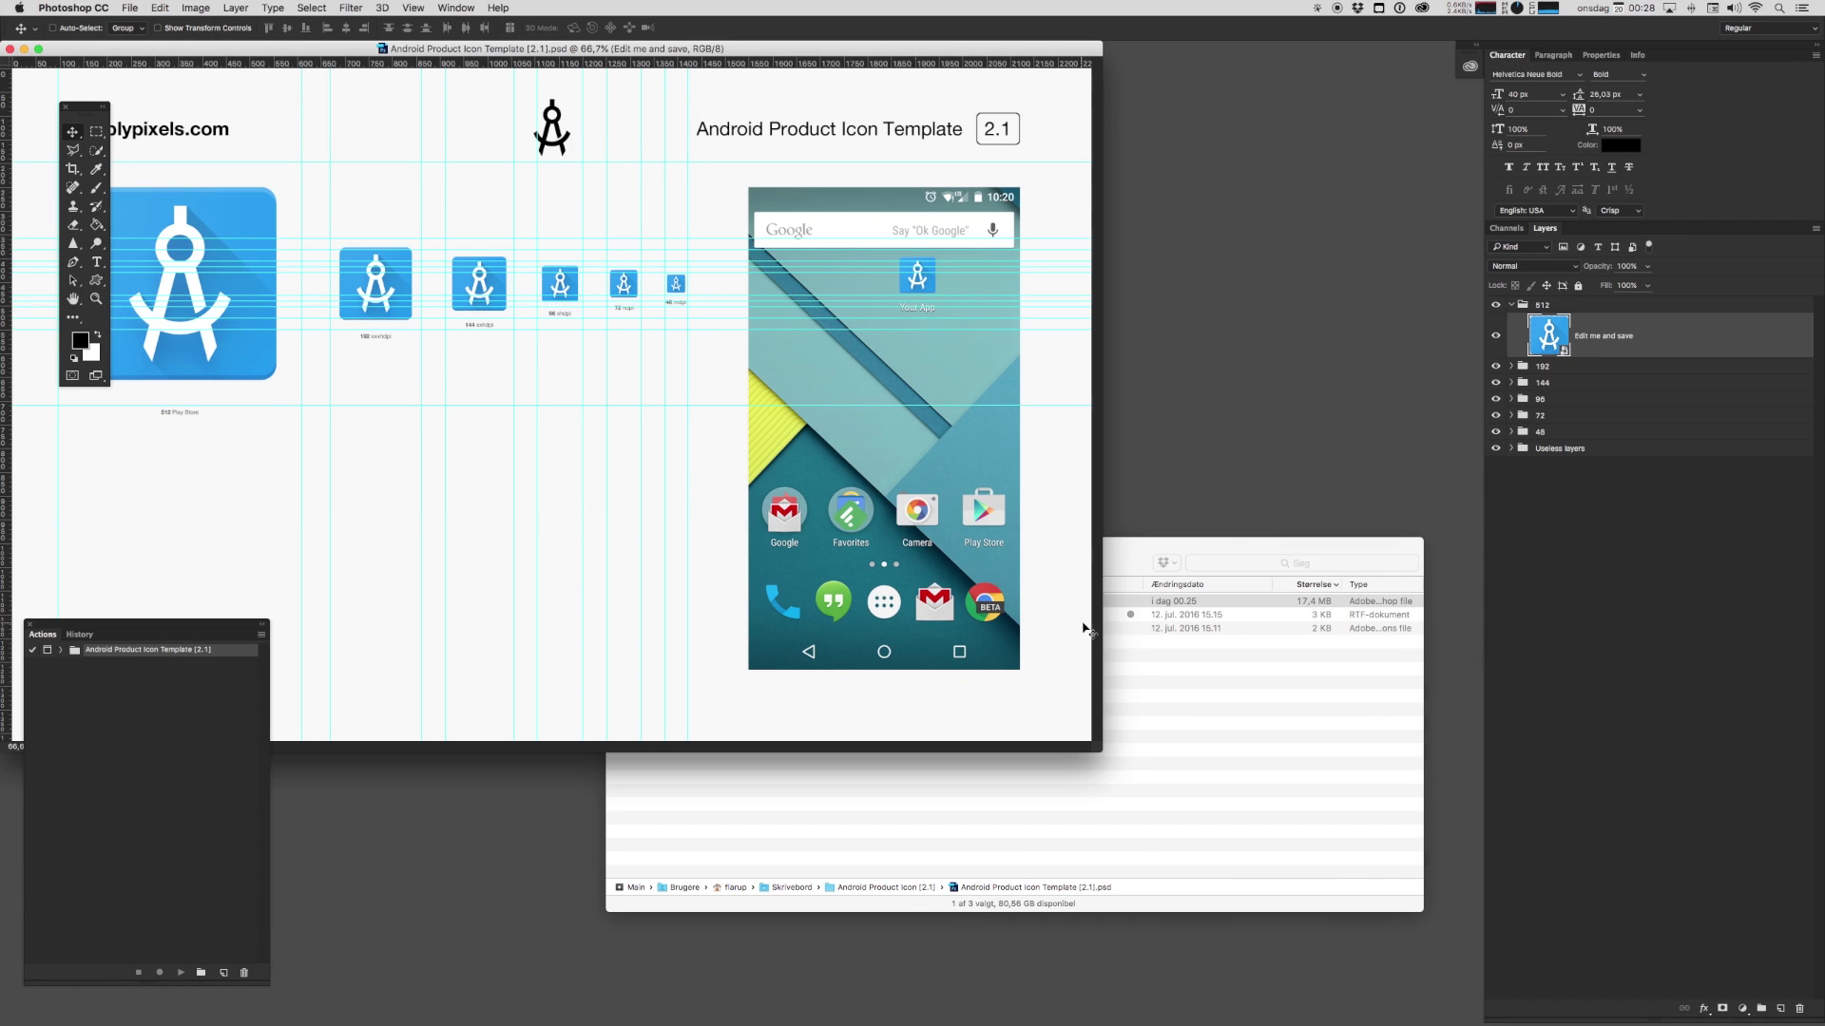
click(1088, 623)
click(680, 54)
drag(680, 54, 935, 203)
key(super+semicolon)
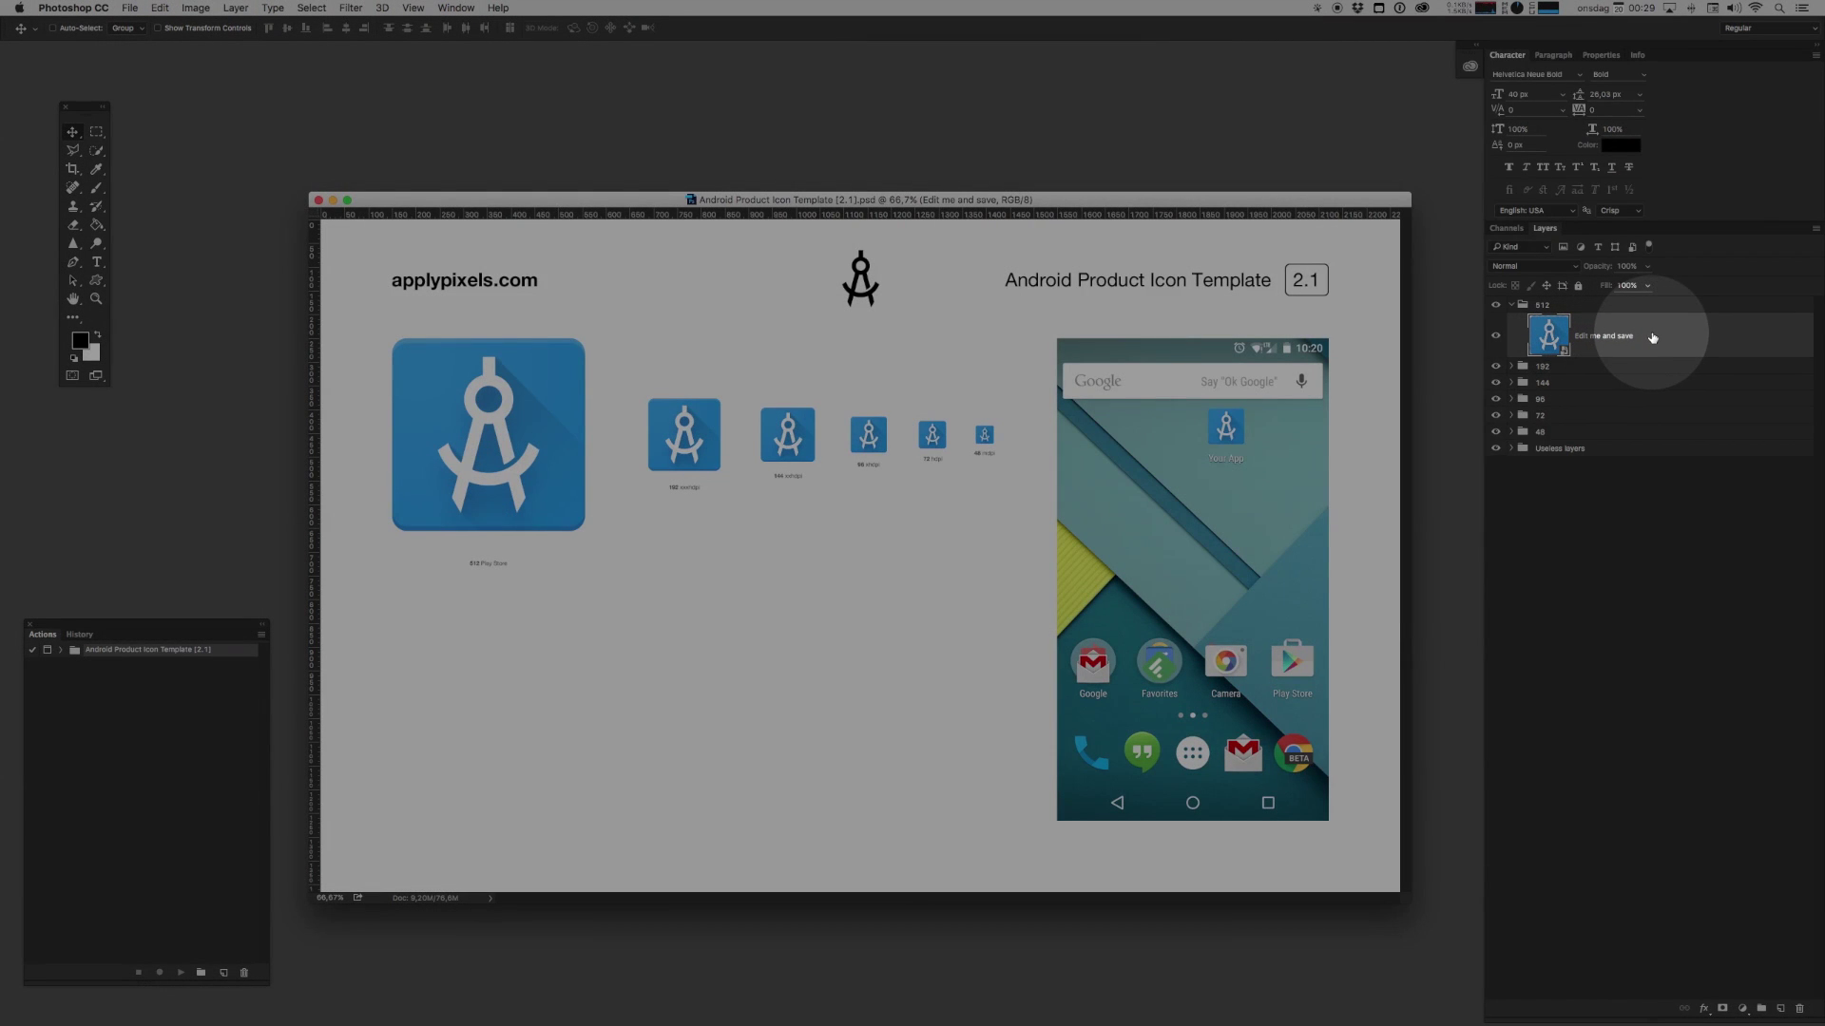
Step: Edit the contents of the 'Edit me and save' smart object as icon.psb
right_click(1653, 338)
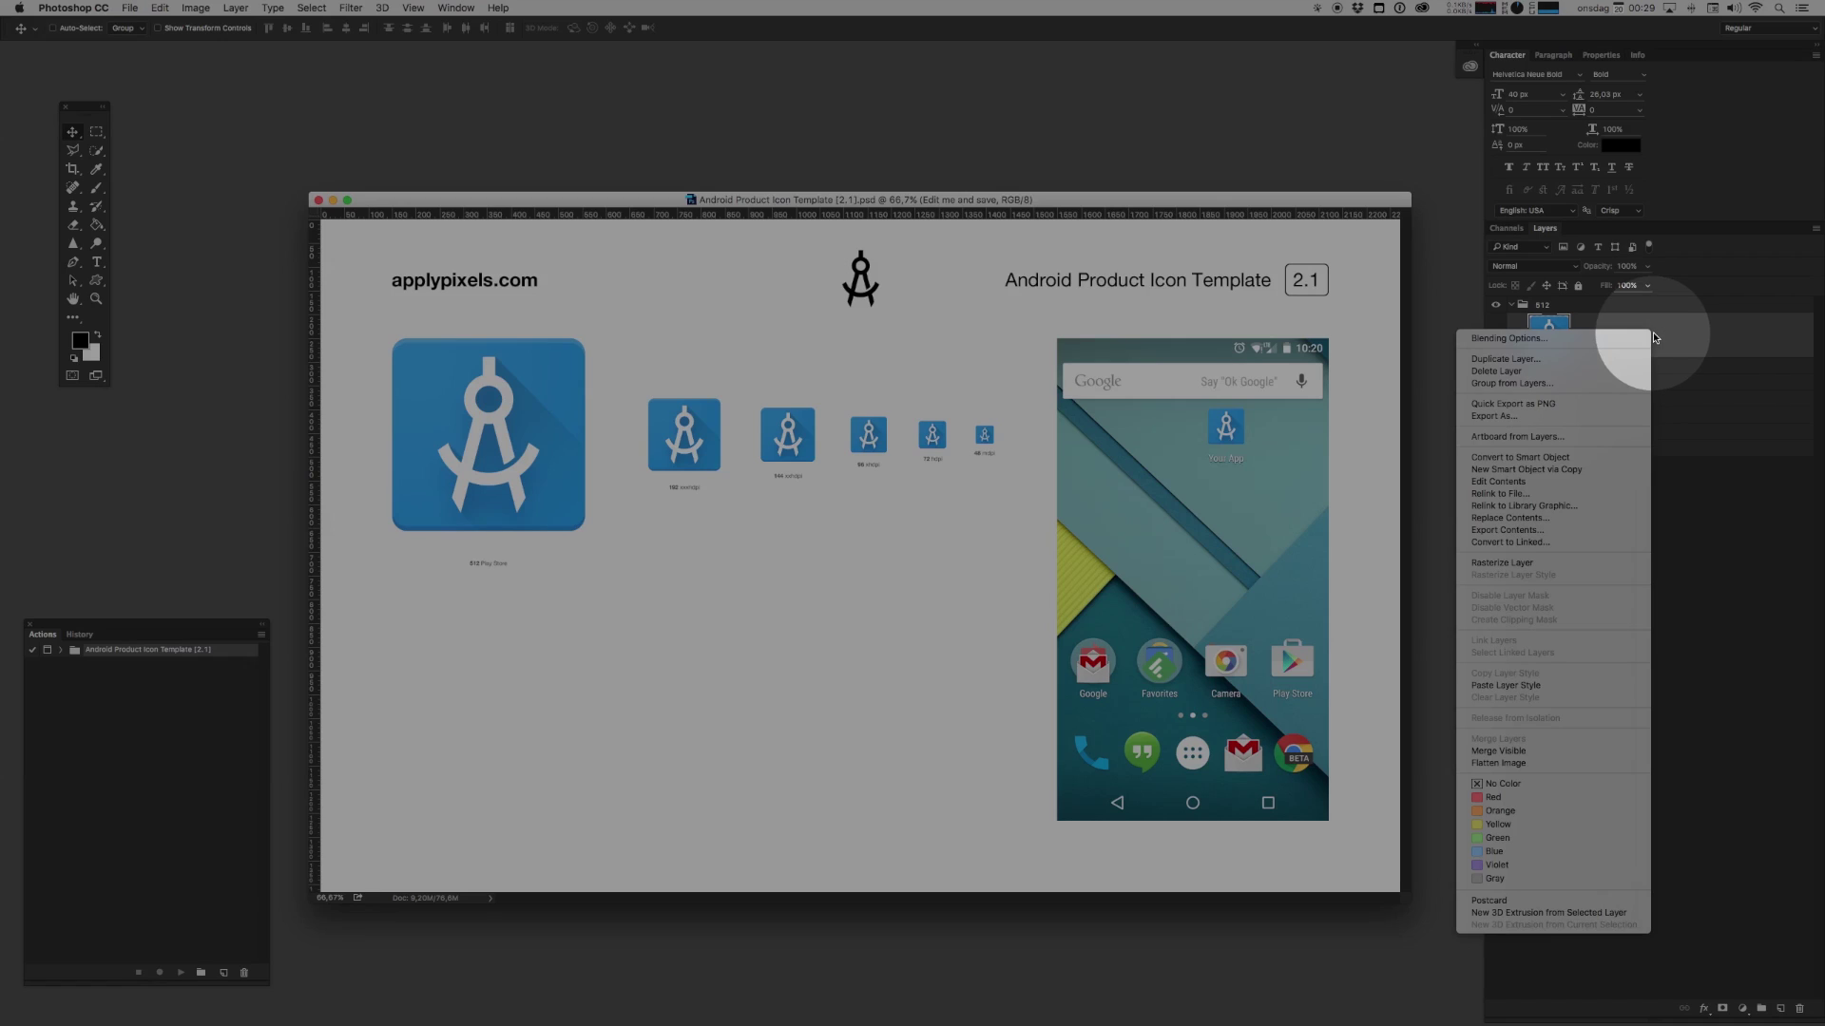
click(1464, 482)
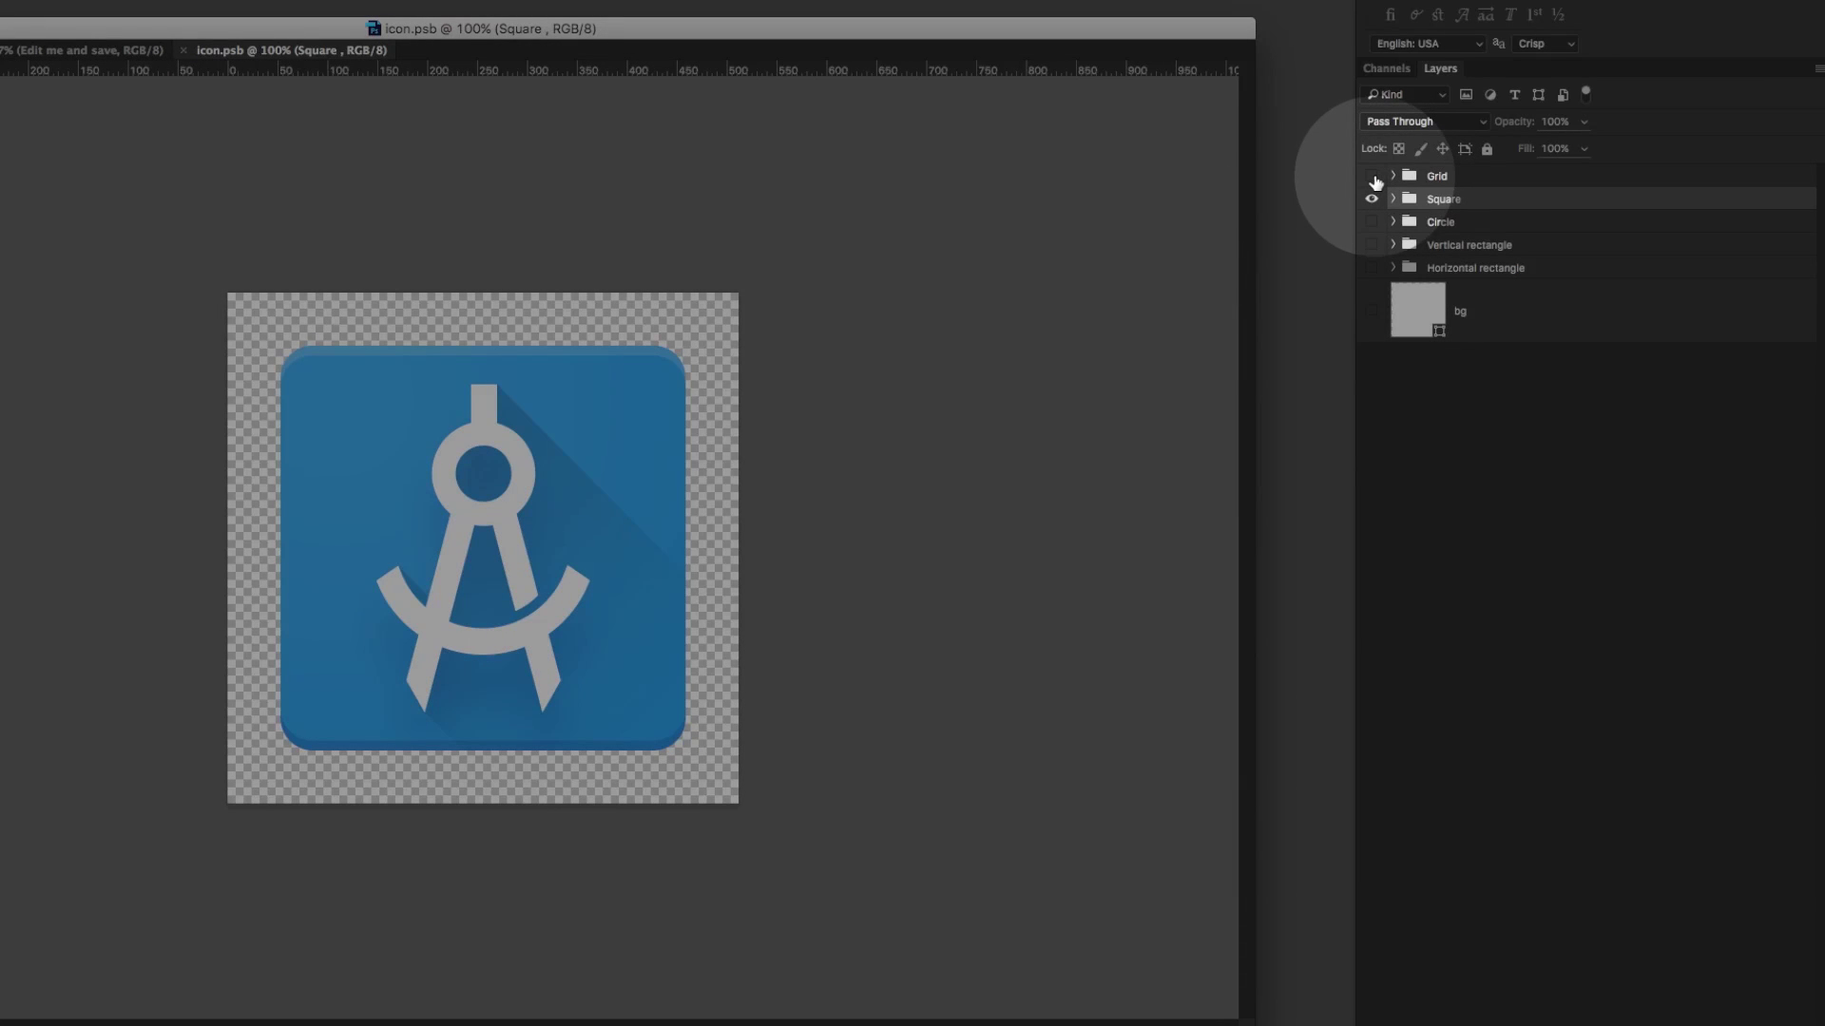
Step: Show the Grid layer and cycle through circle, vertical and horizontal rectangle shapes, ending on Square
click(1371, 176)
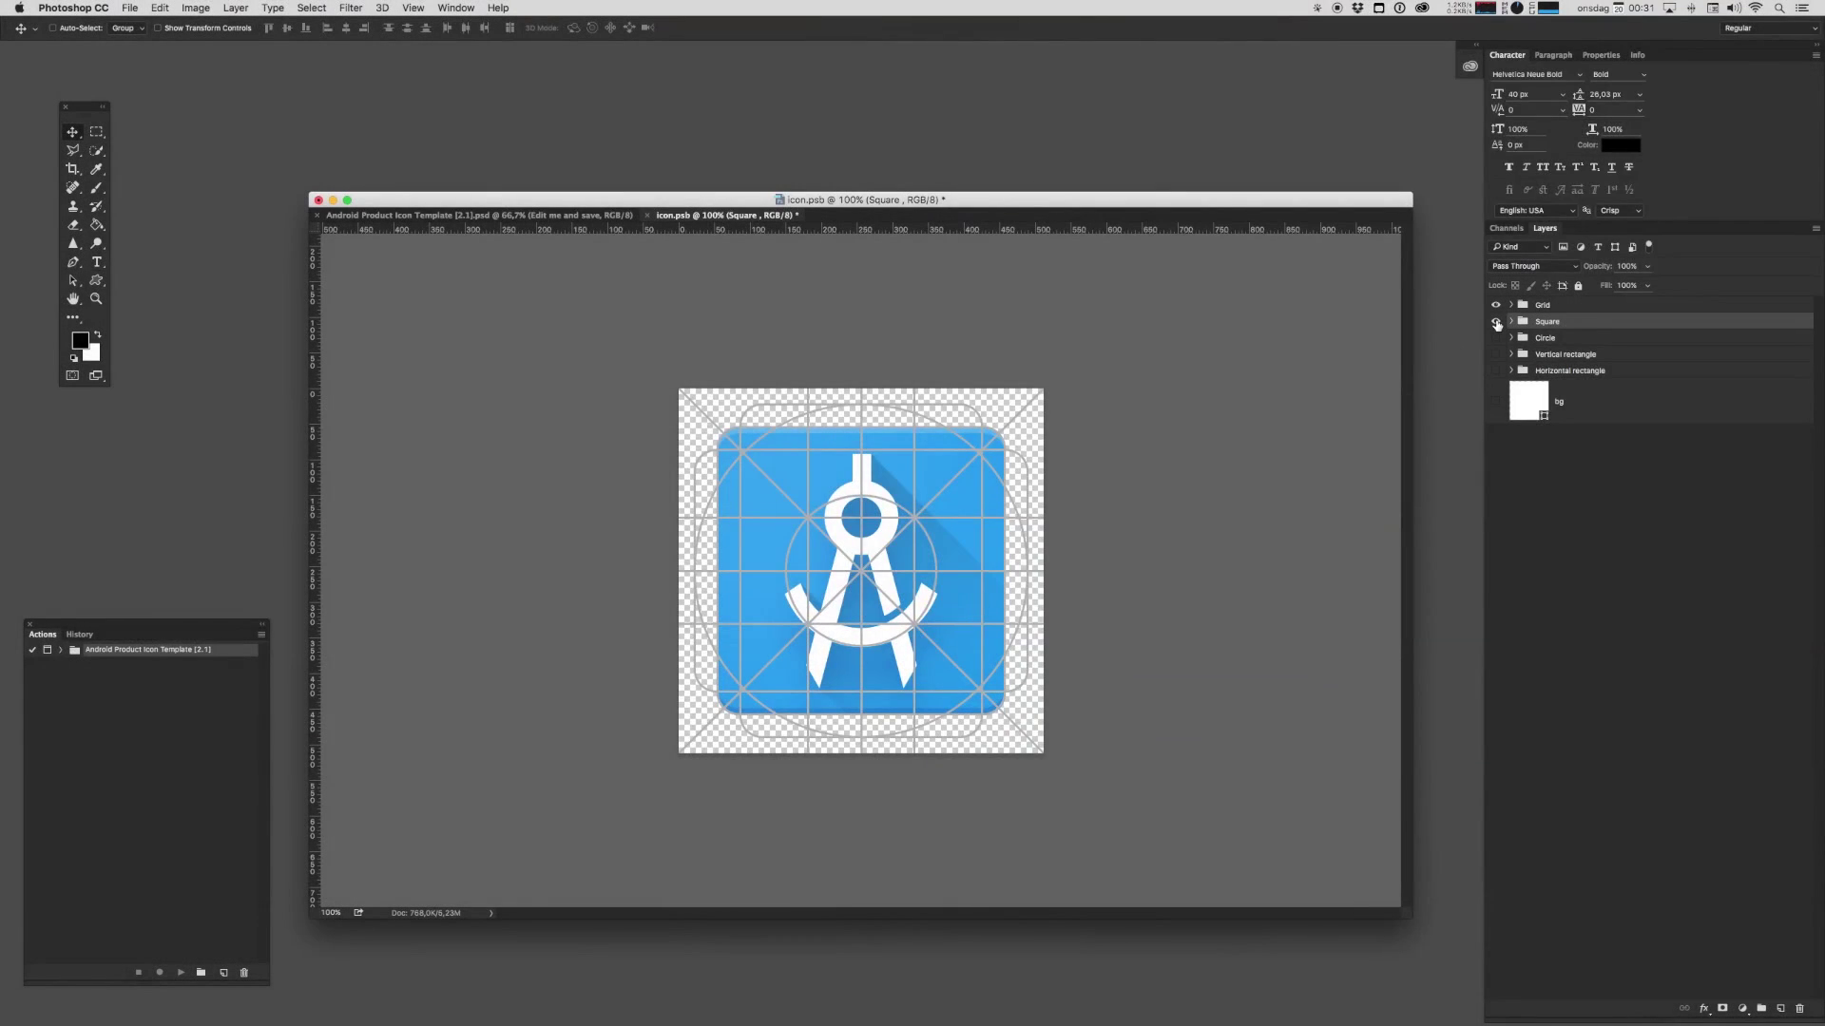
click(1496, 321)
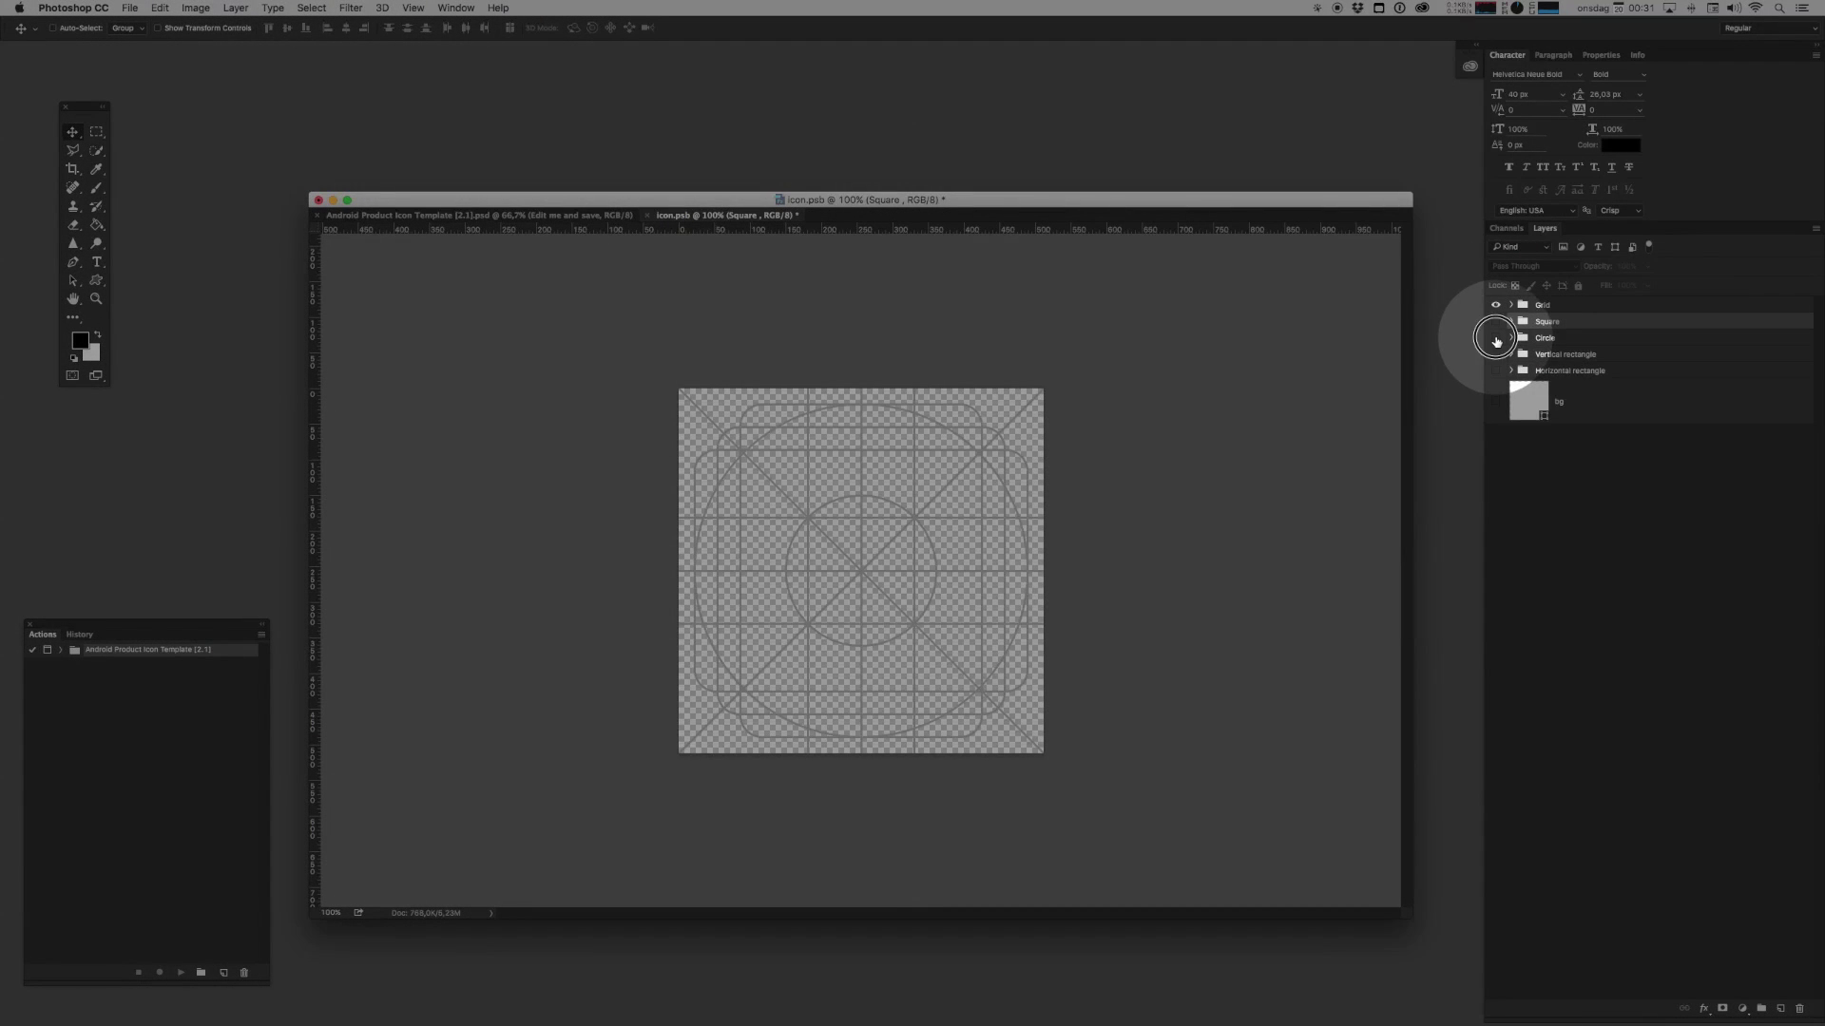
click(1496, 338)
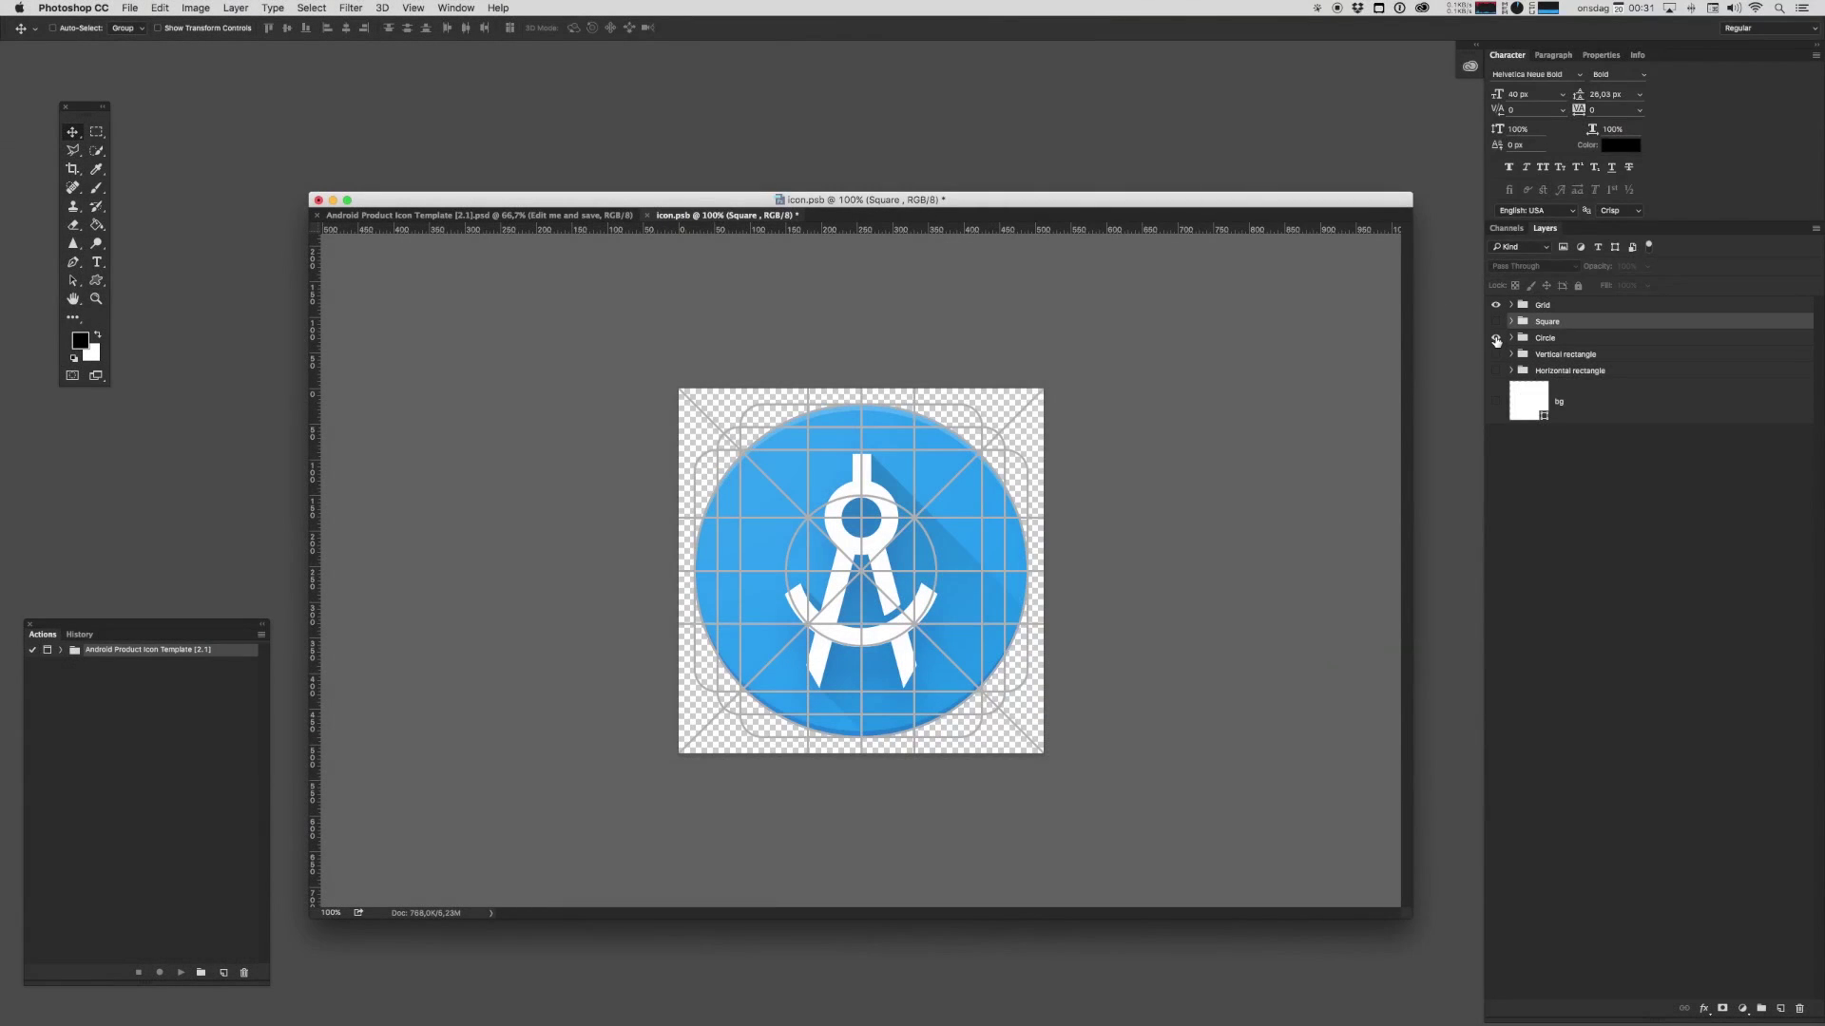
click(1496, 338)
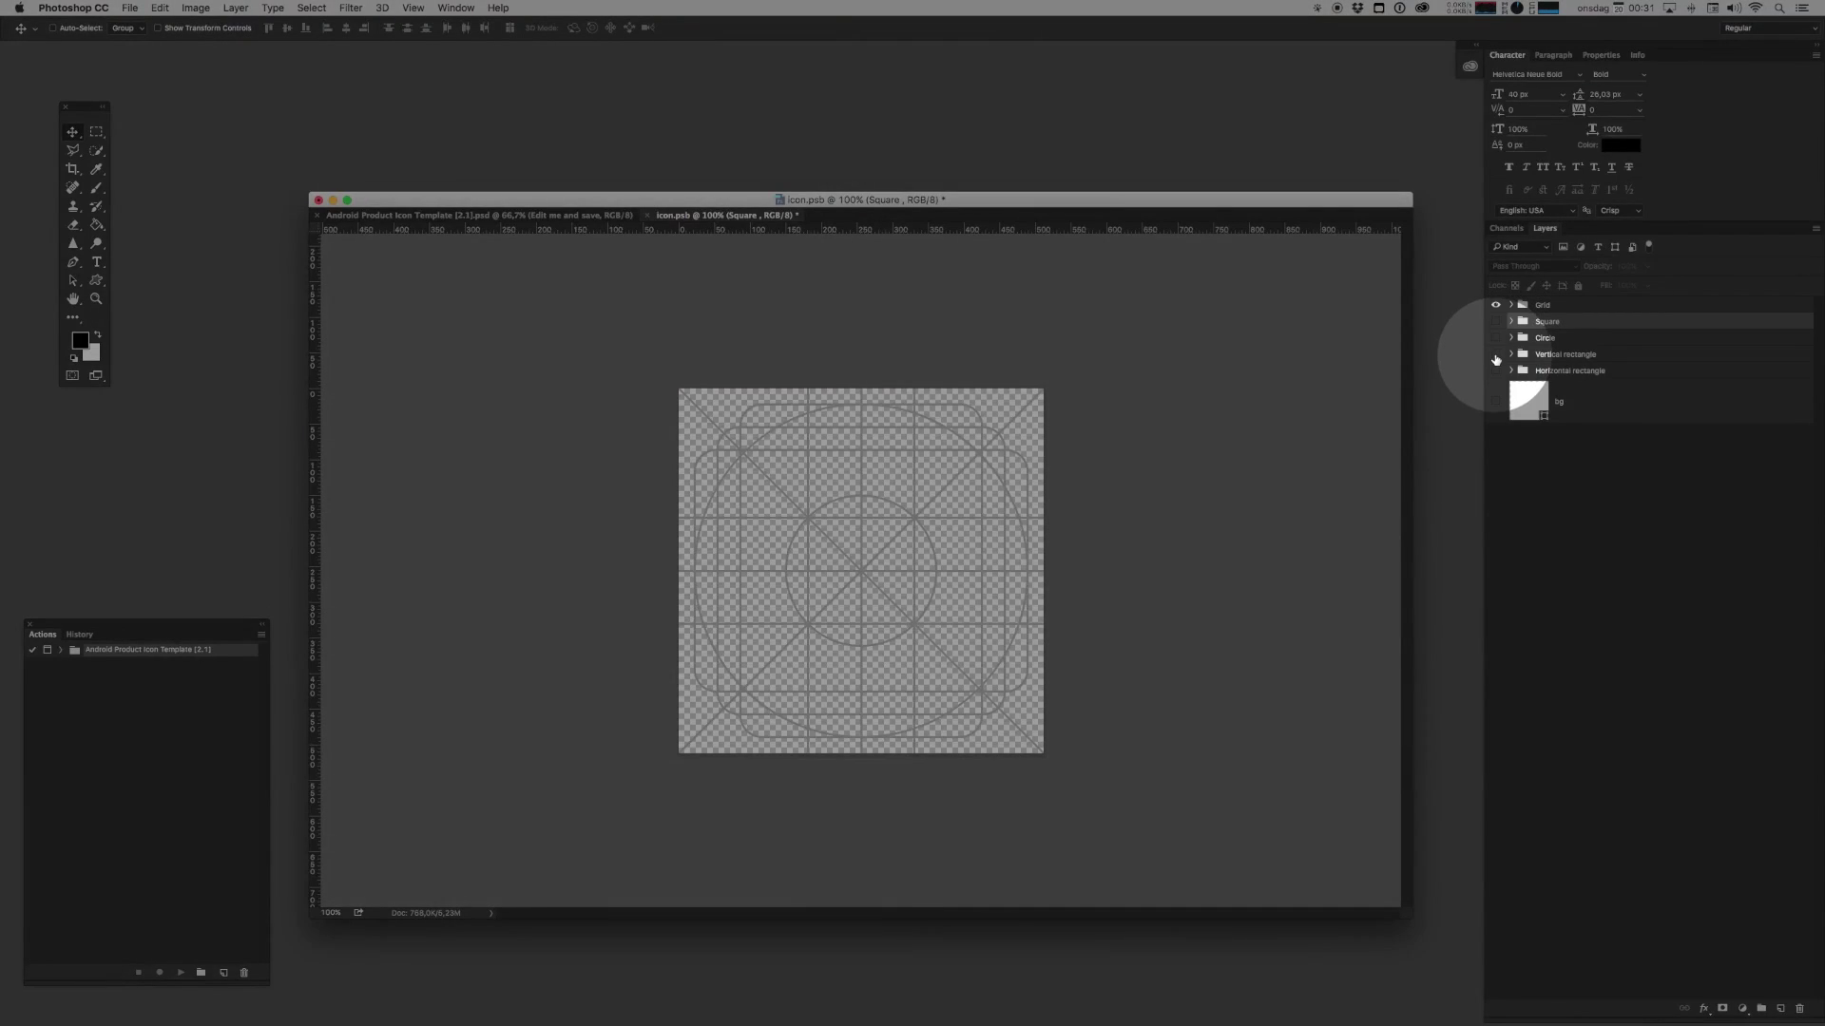
click(1496, 354)
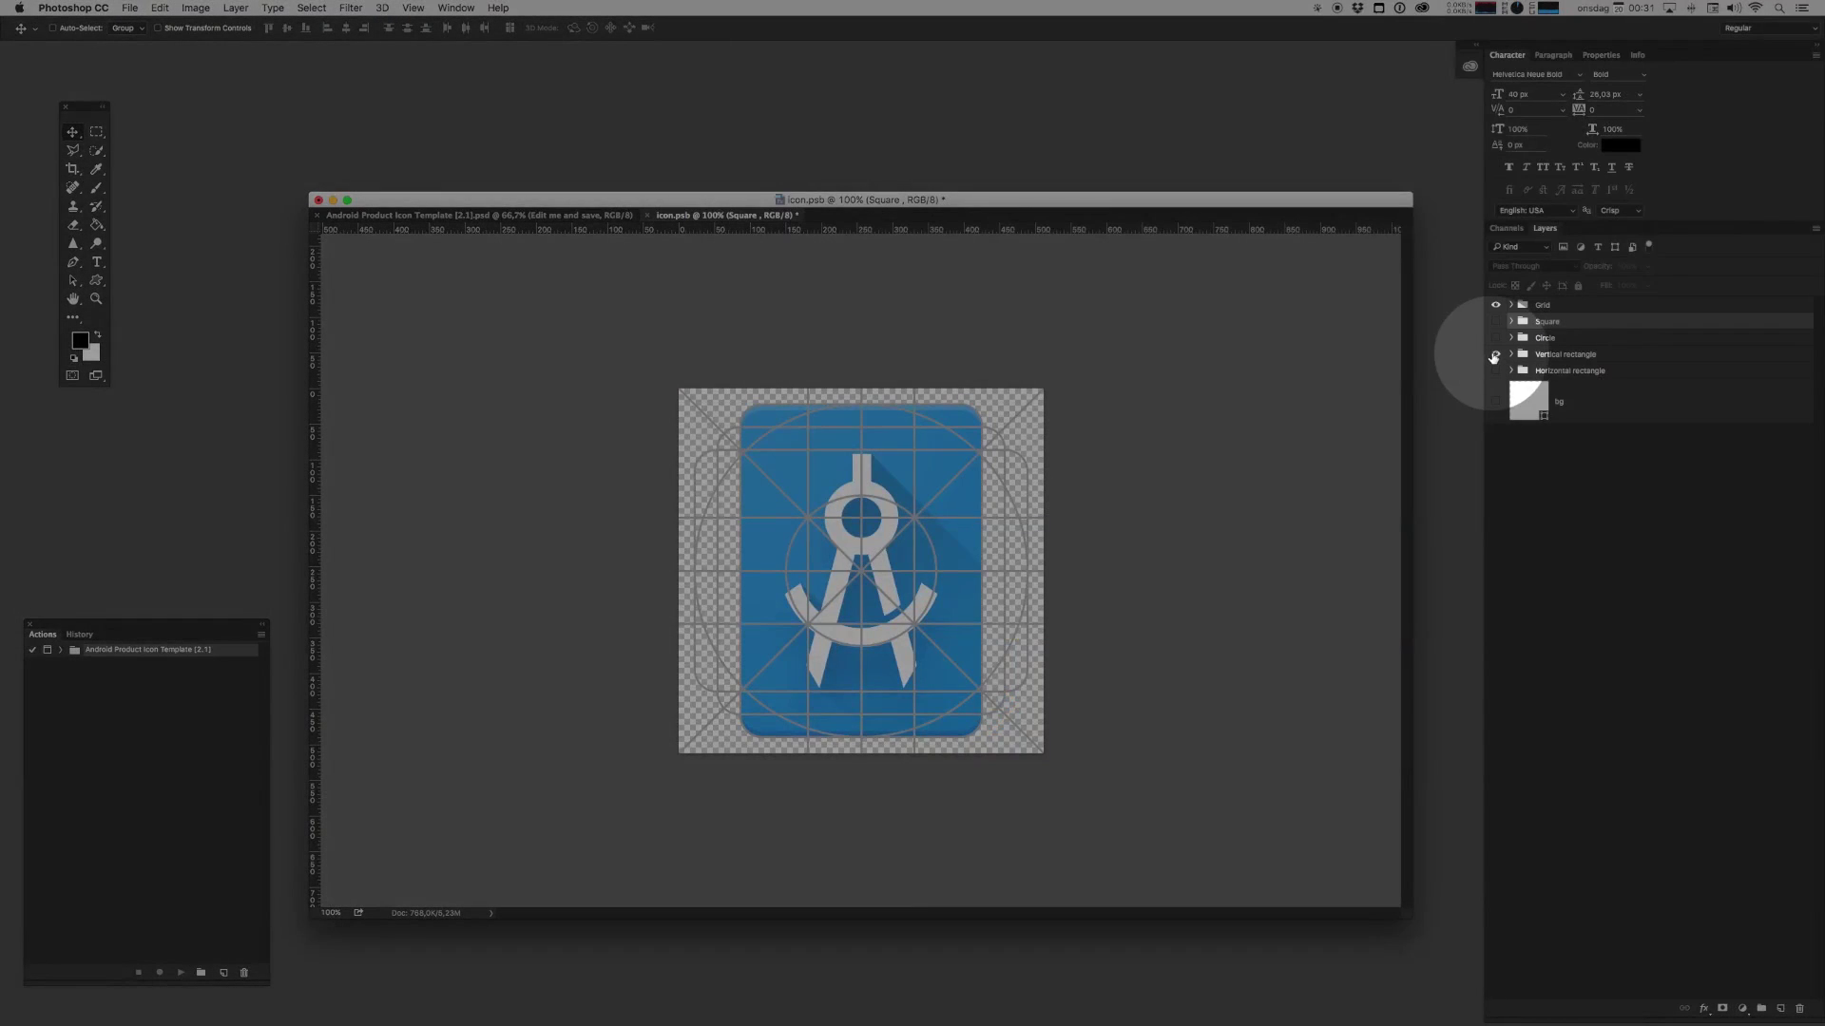
click(1496, 354)
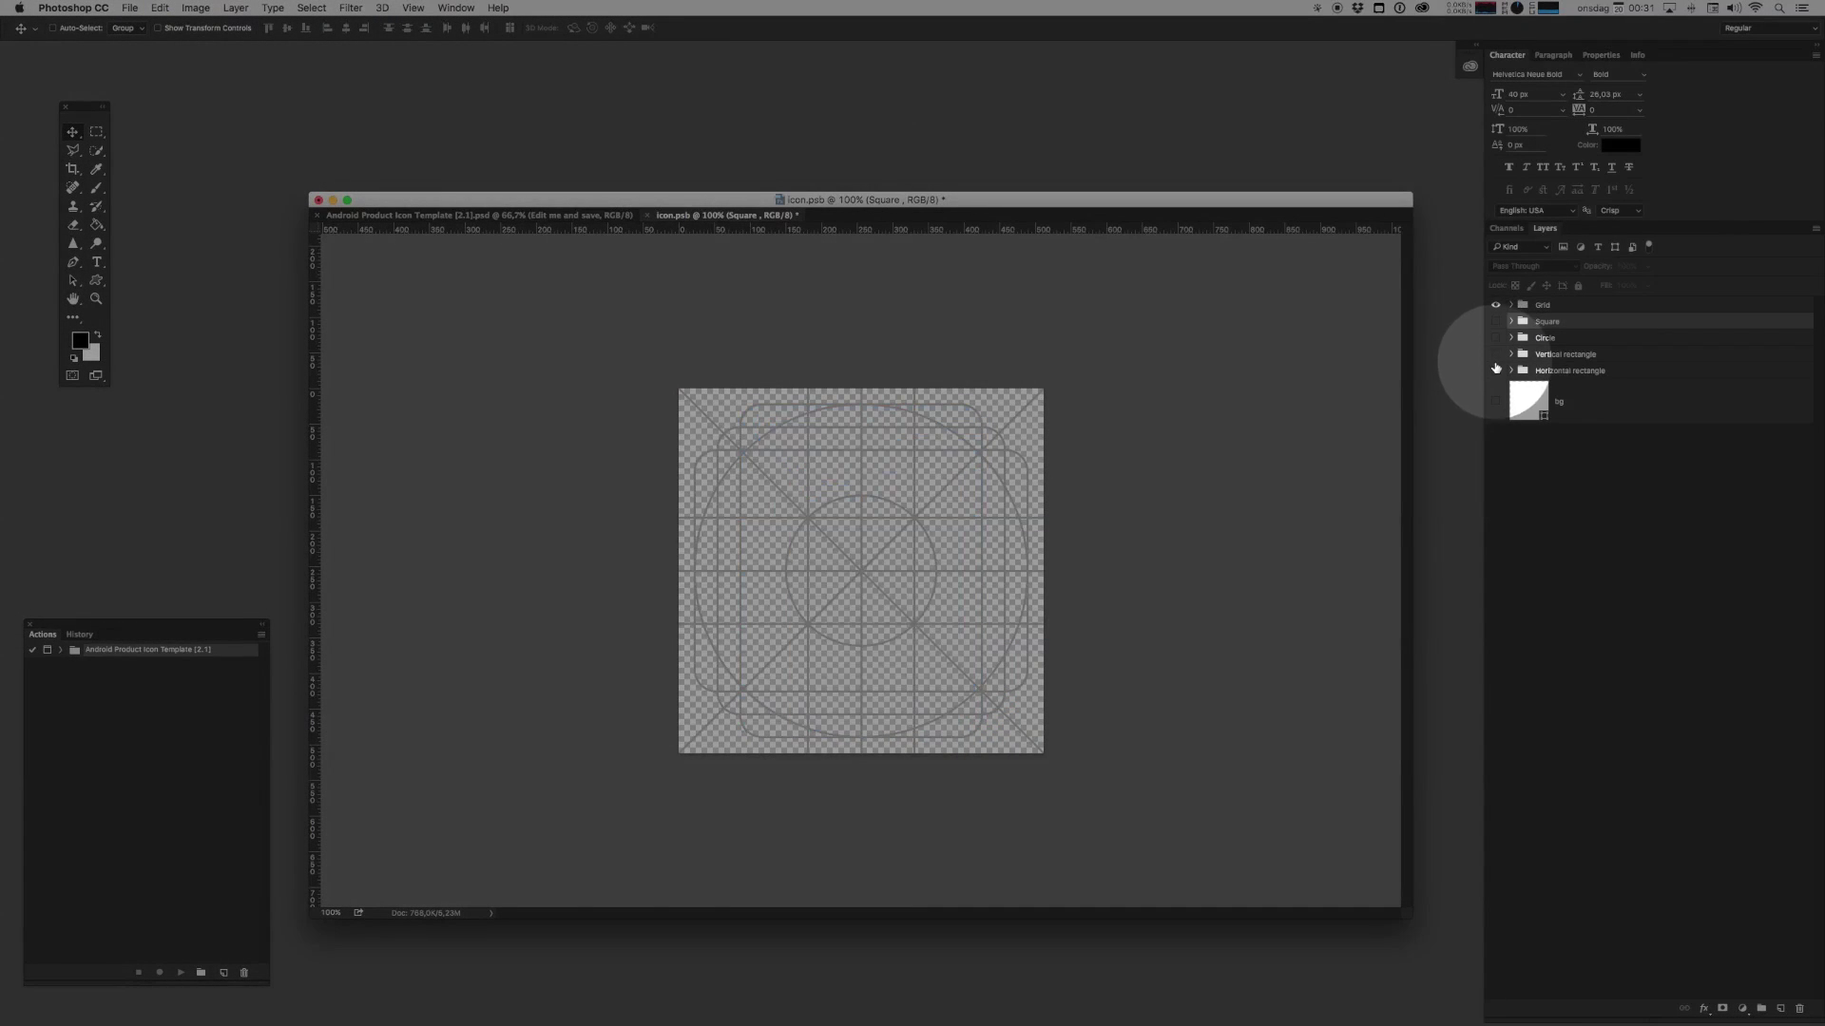
click(1496, 371)
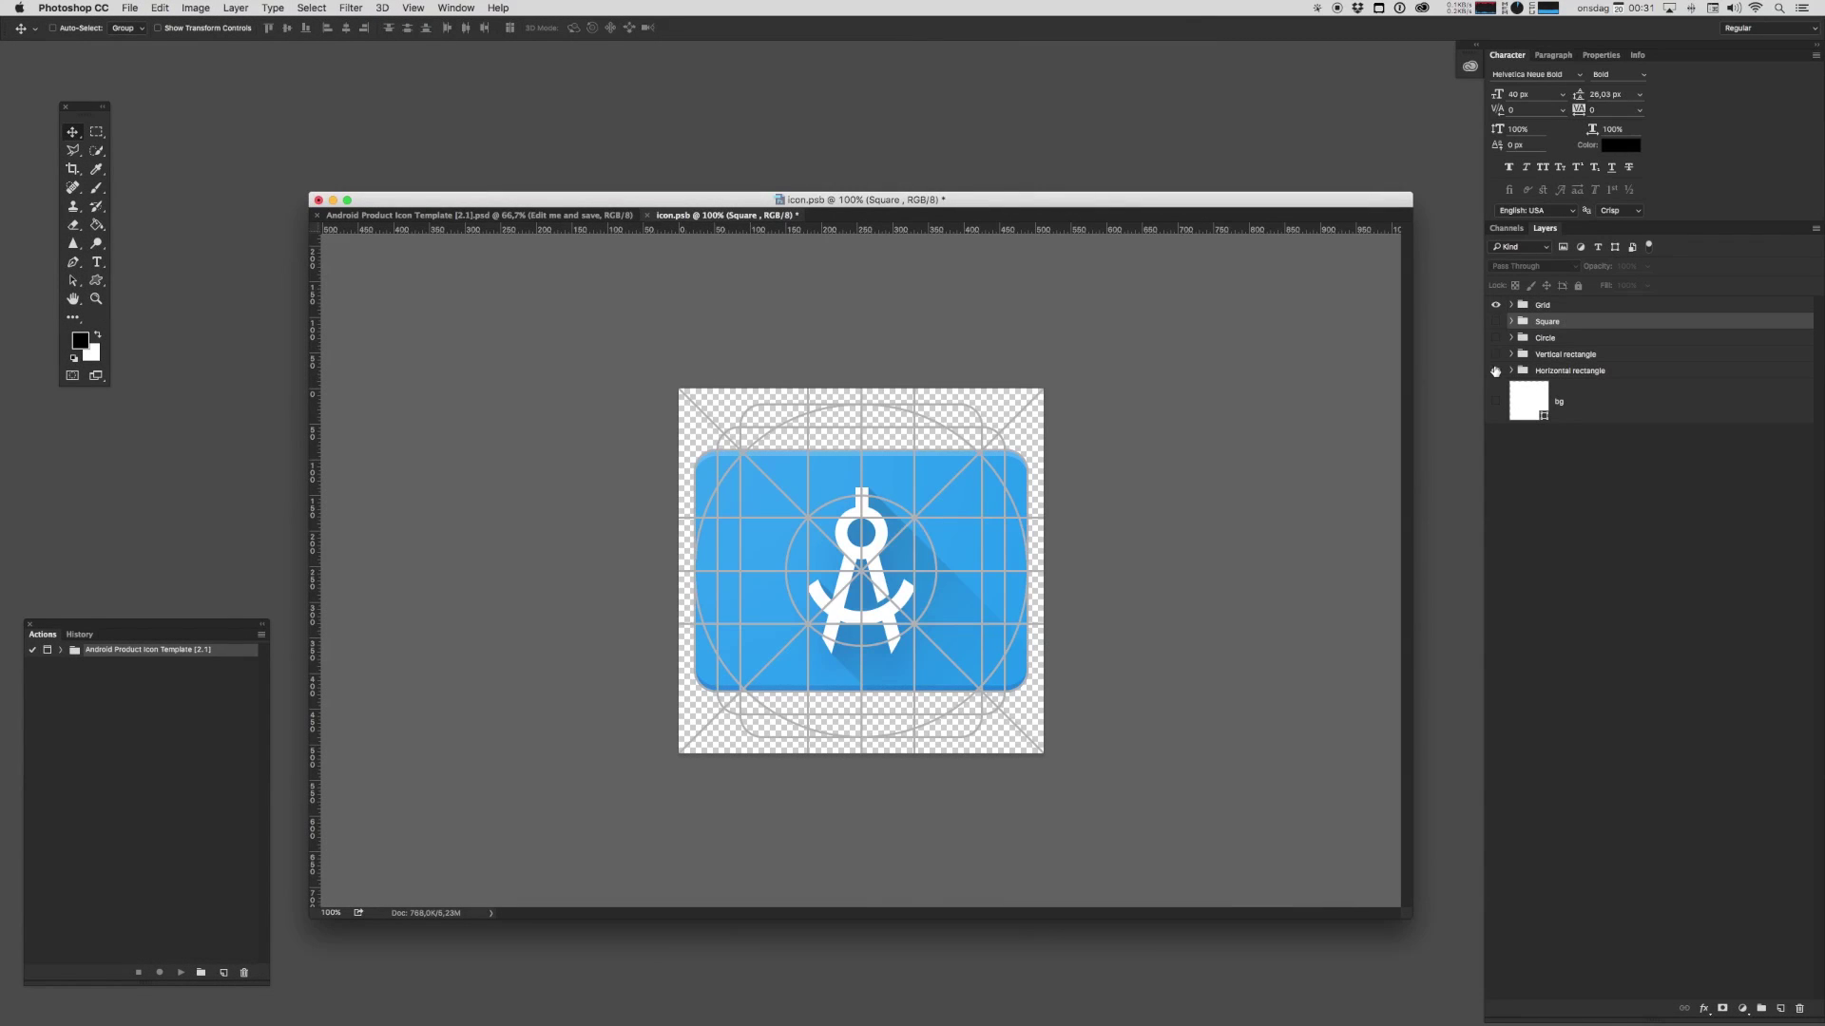
click(1496, 355)
click(1496, 338)
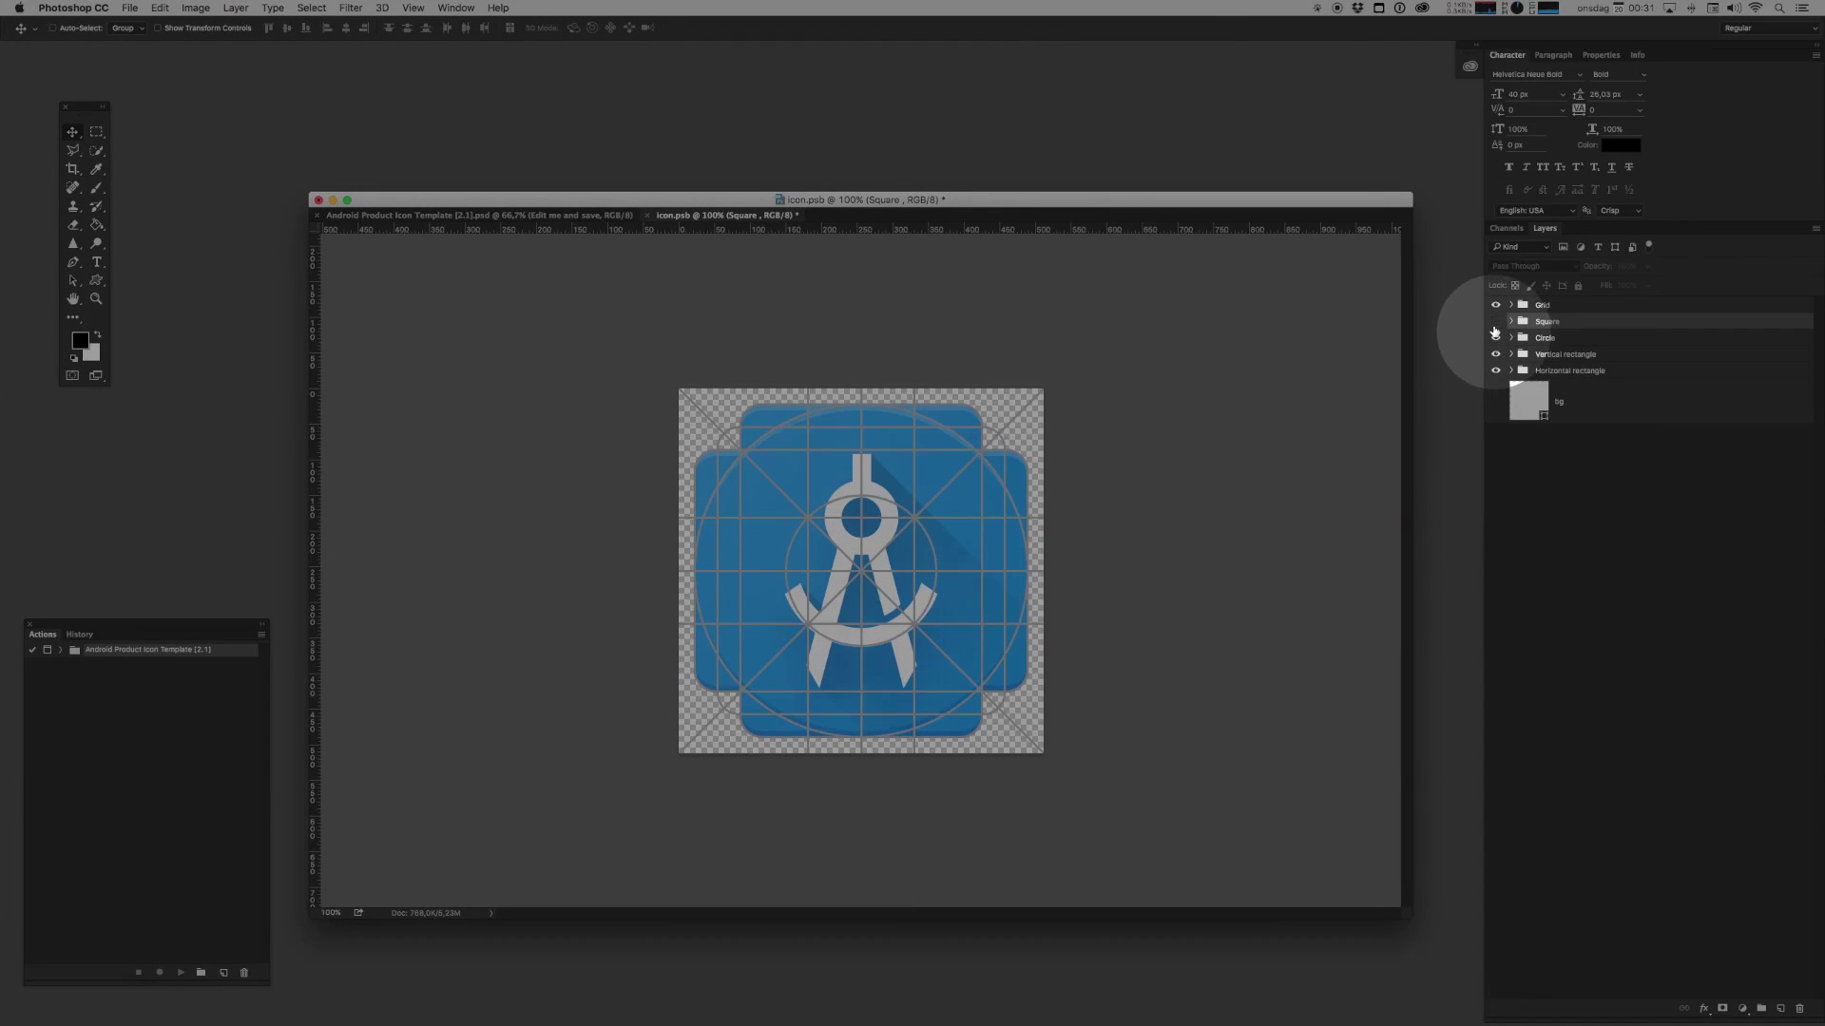
click(1496, 322)
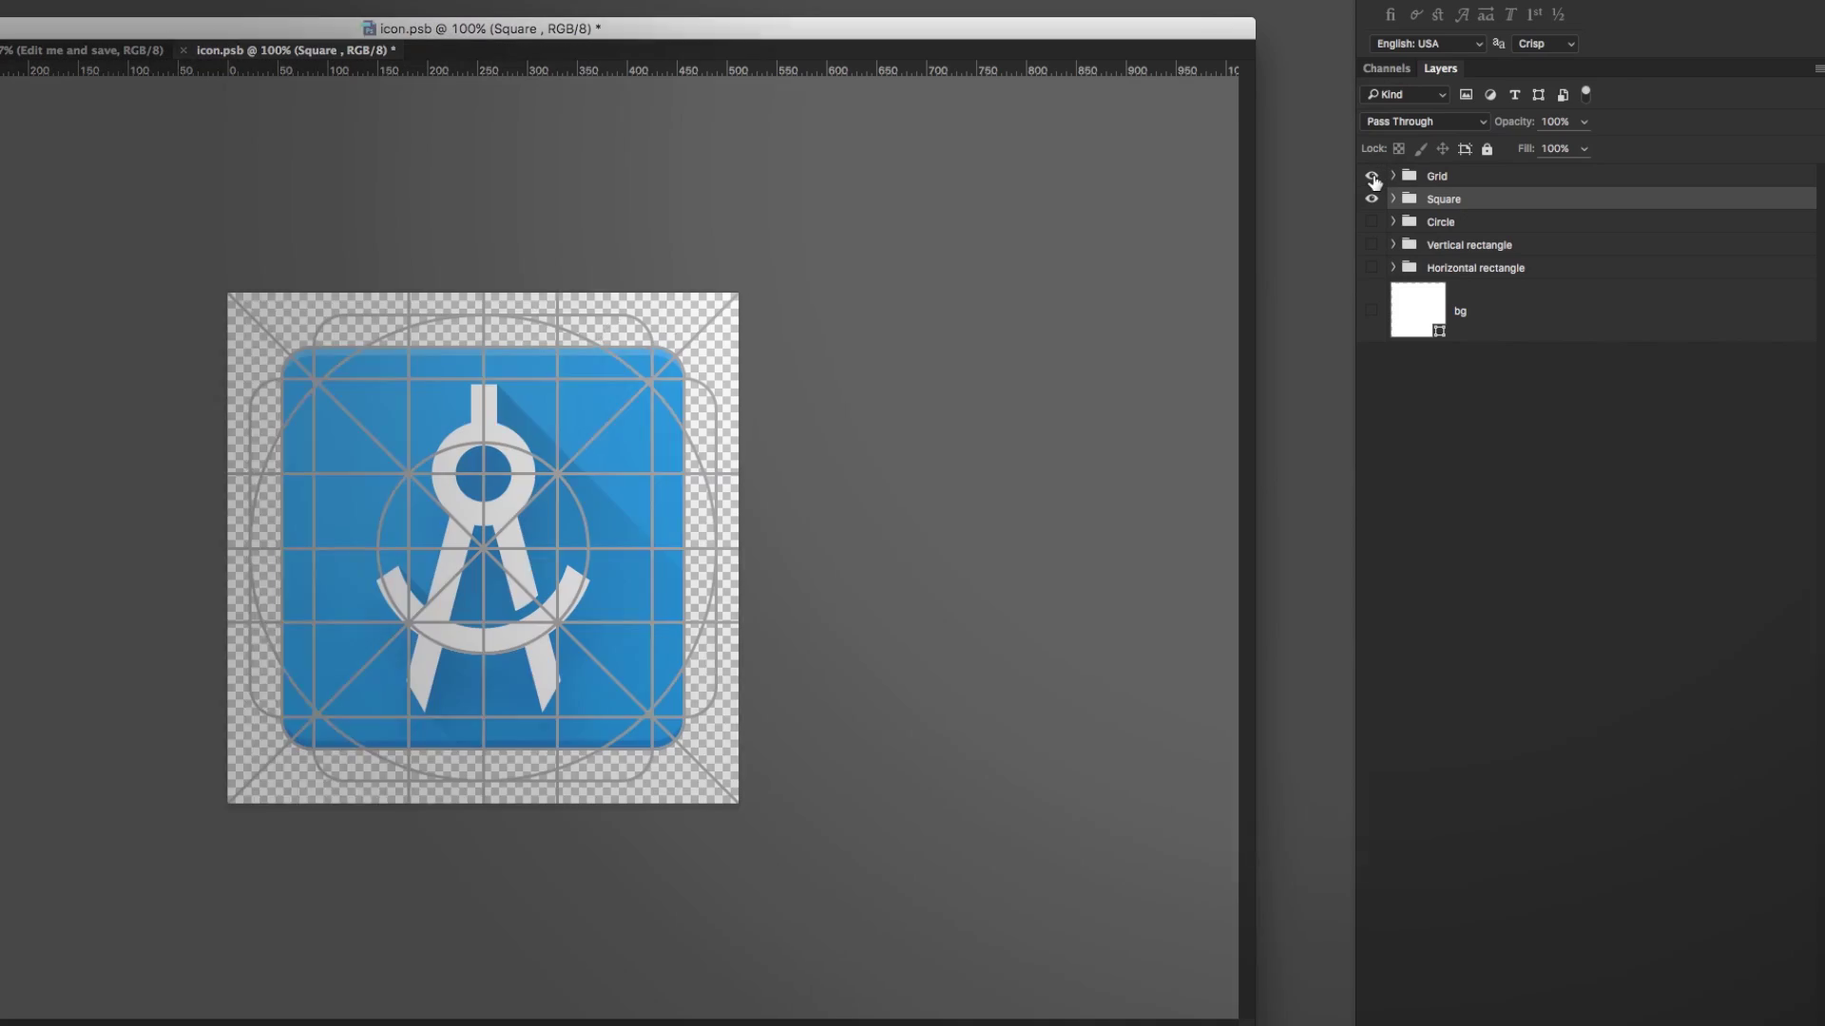
Step: Hide the grid, then preview and re-hide the Fold banner, alpha badge and Gradient shading
alt+click(1495, 322)
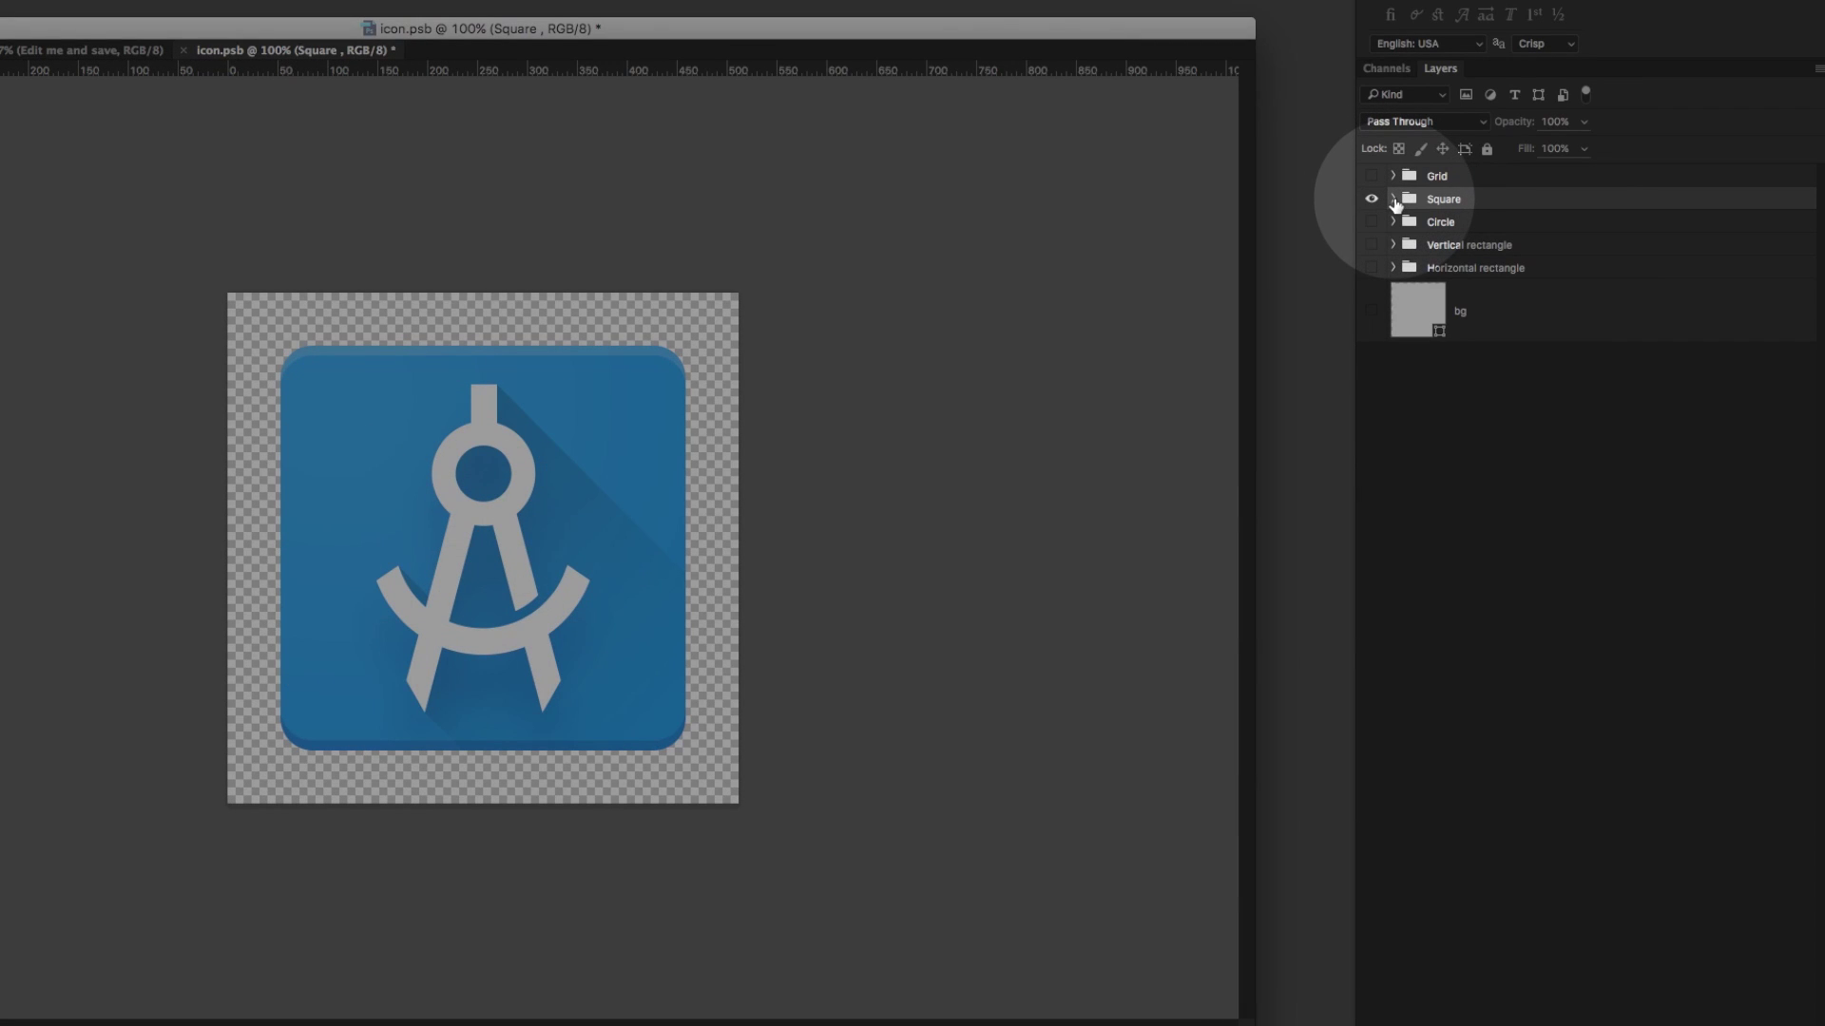
click(1393, 200)
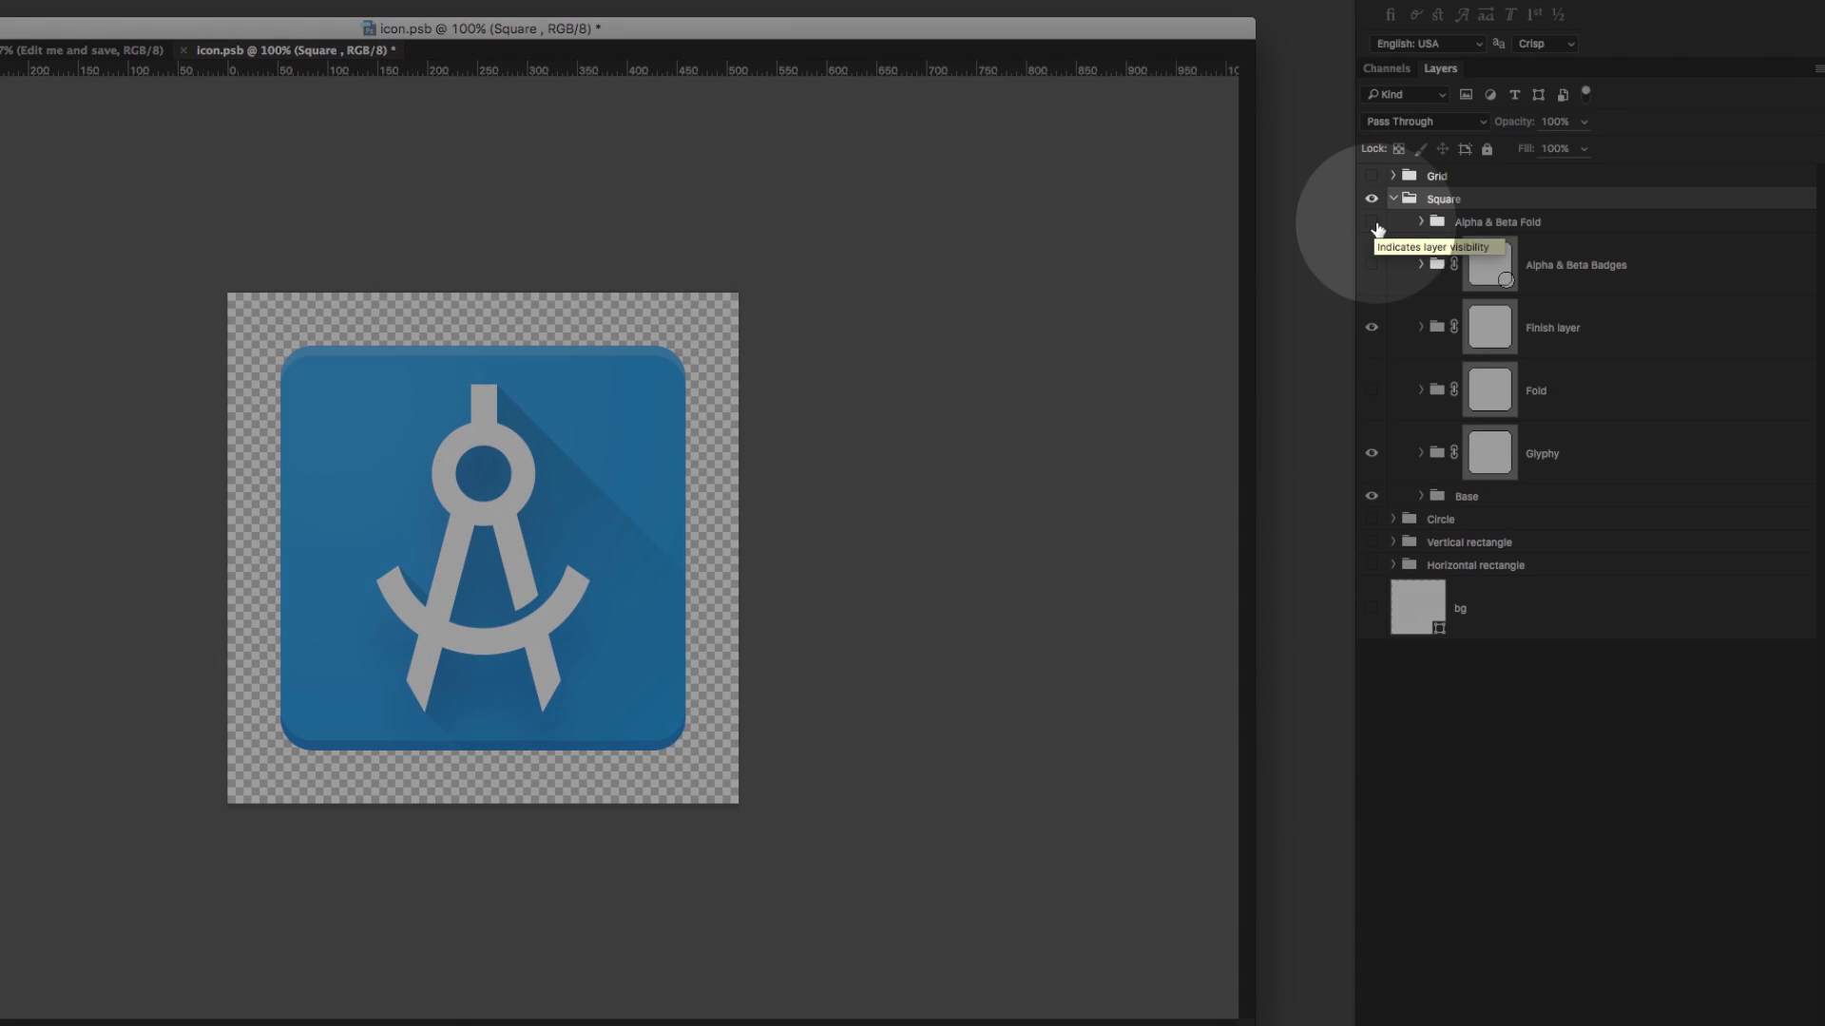
click(1375, 226)
click(1375, 225)
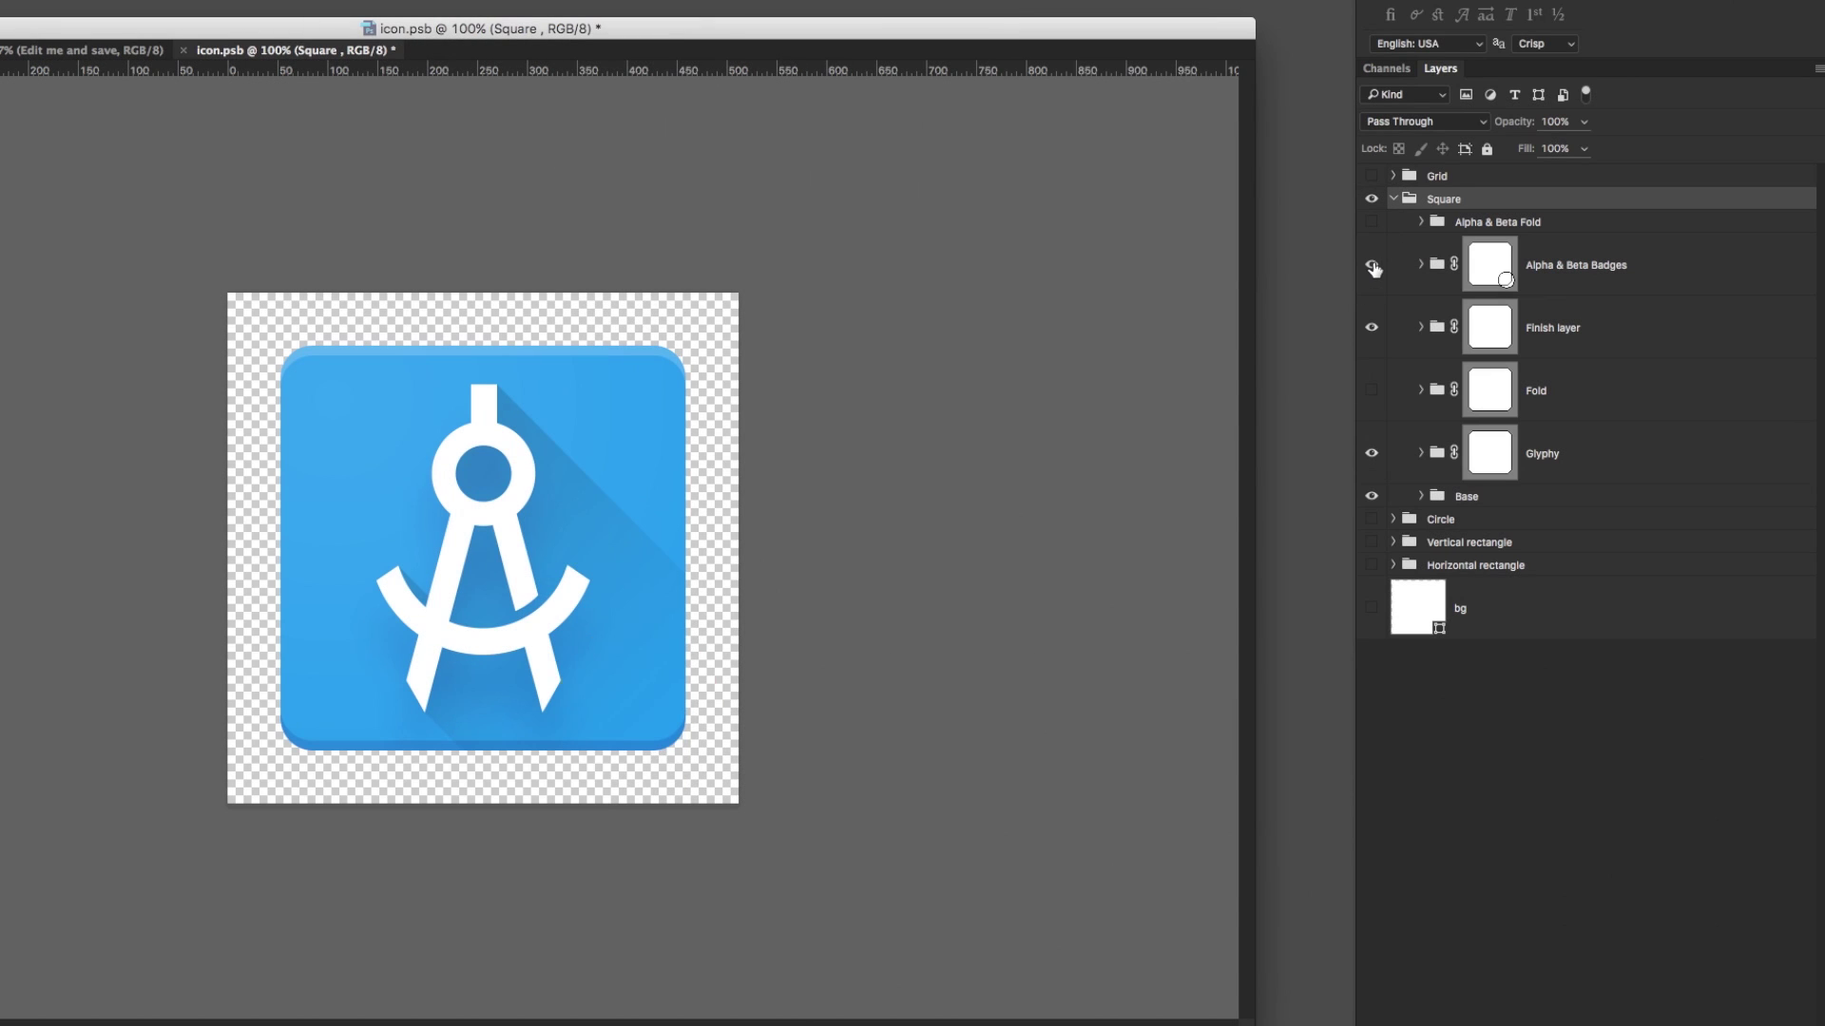
click(1373, 266)
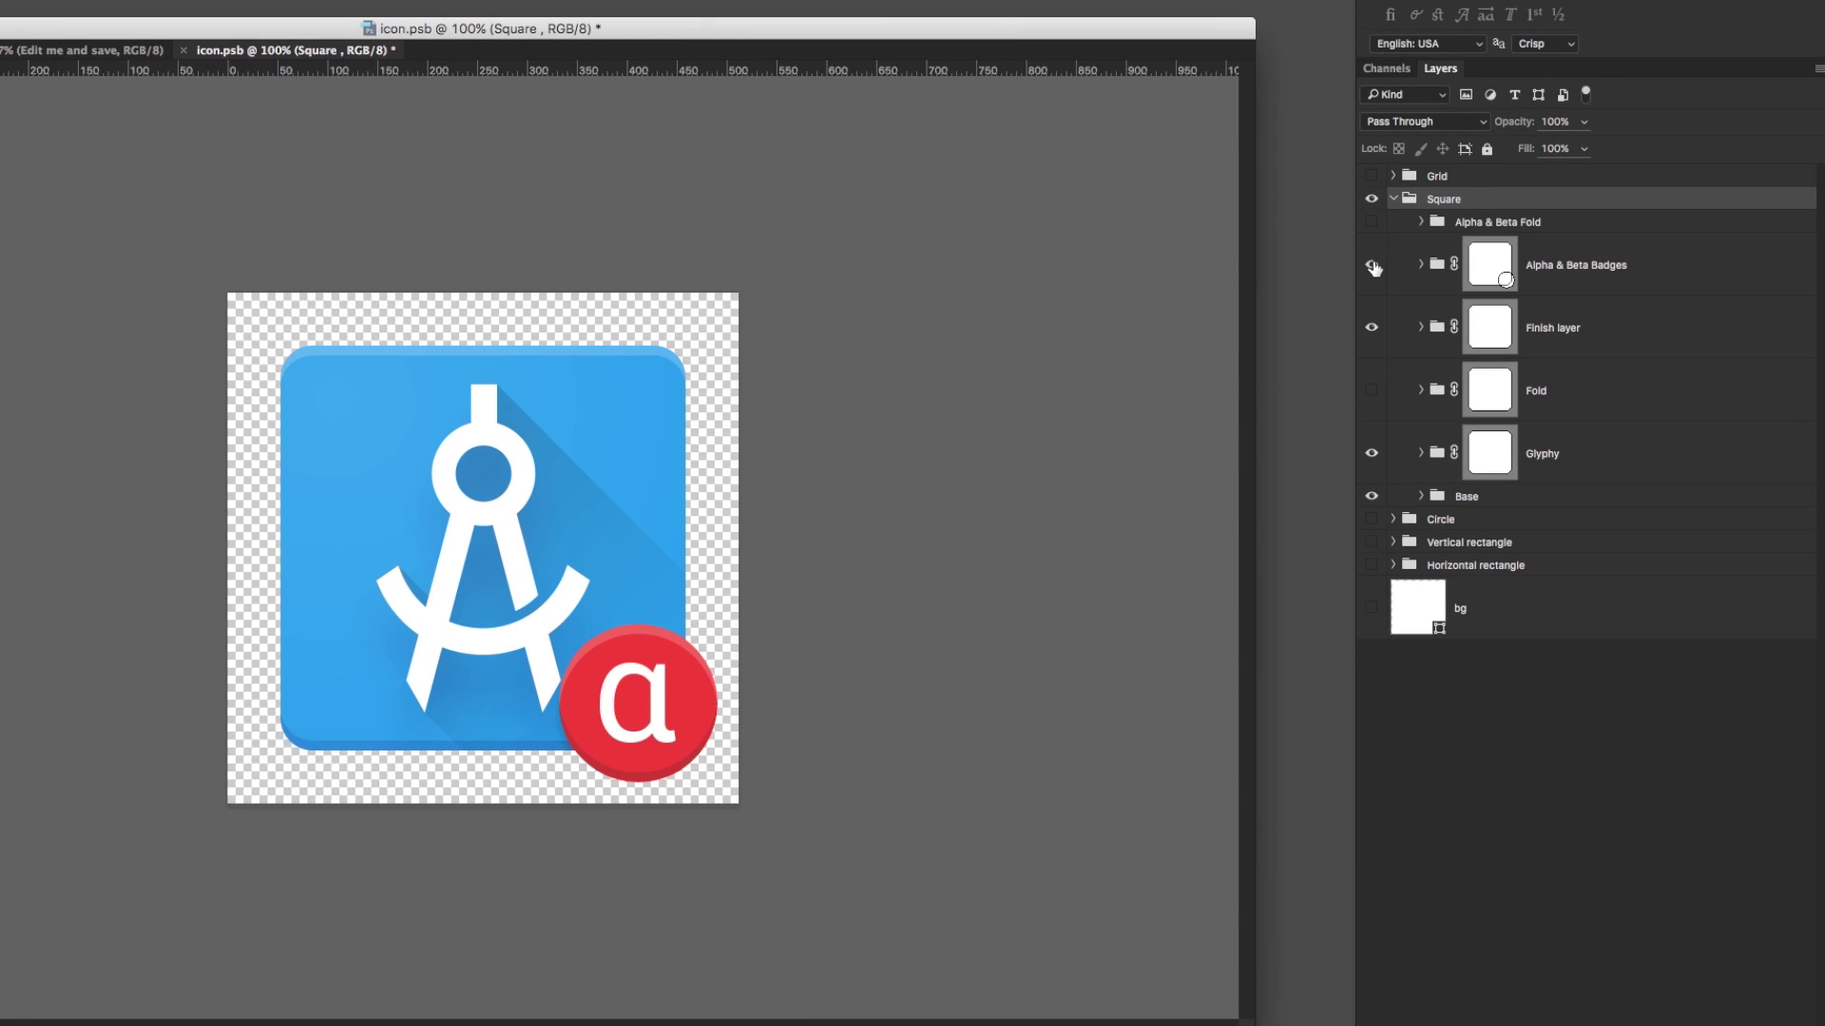
click(1371, 266)
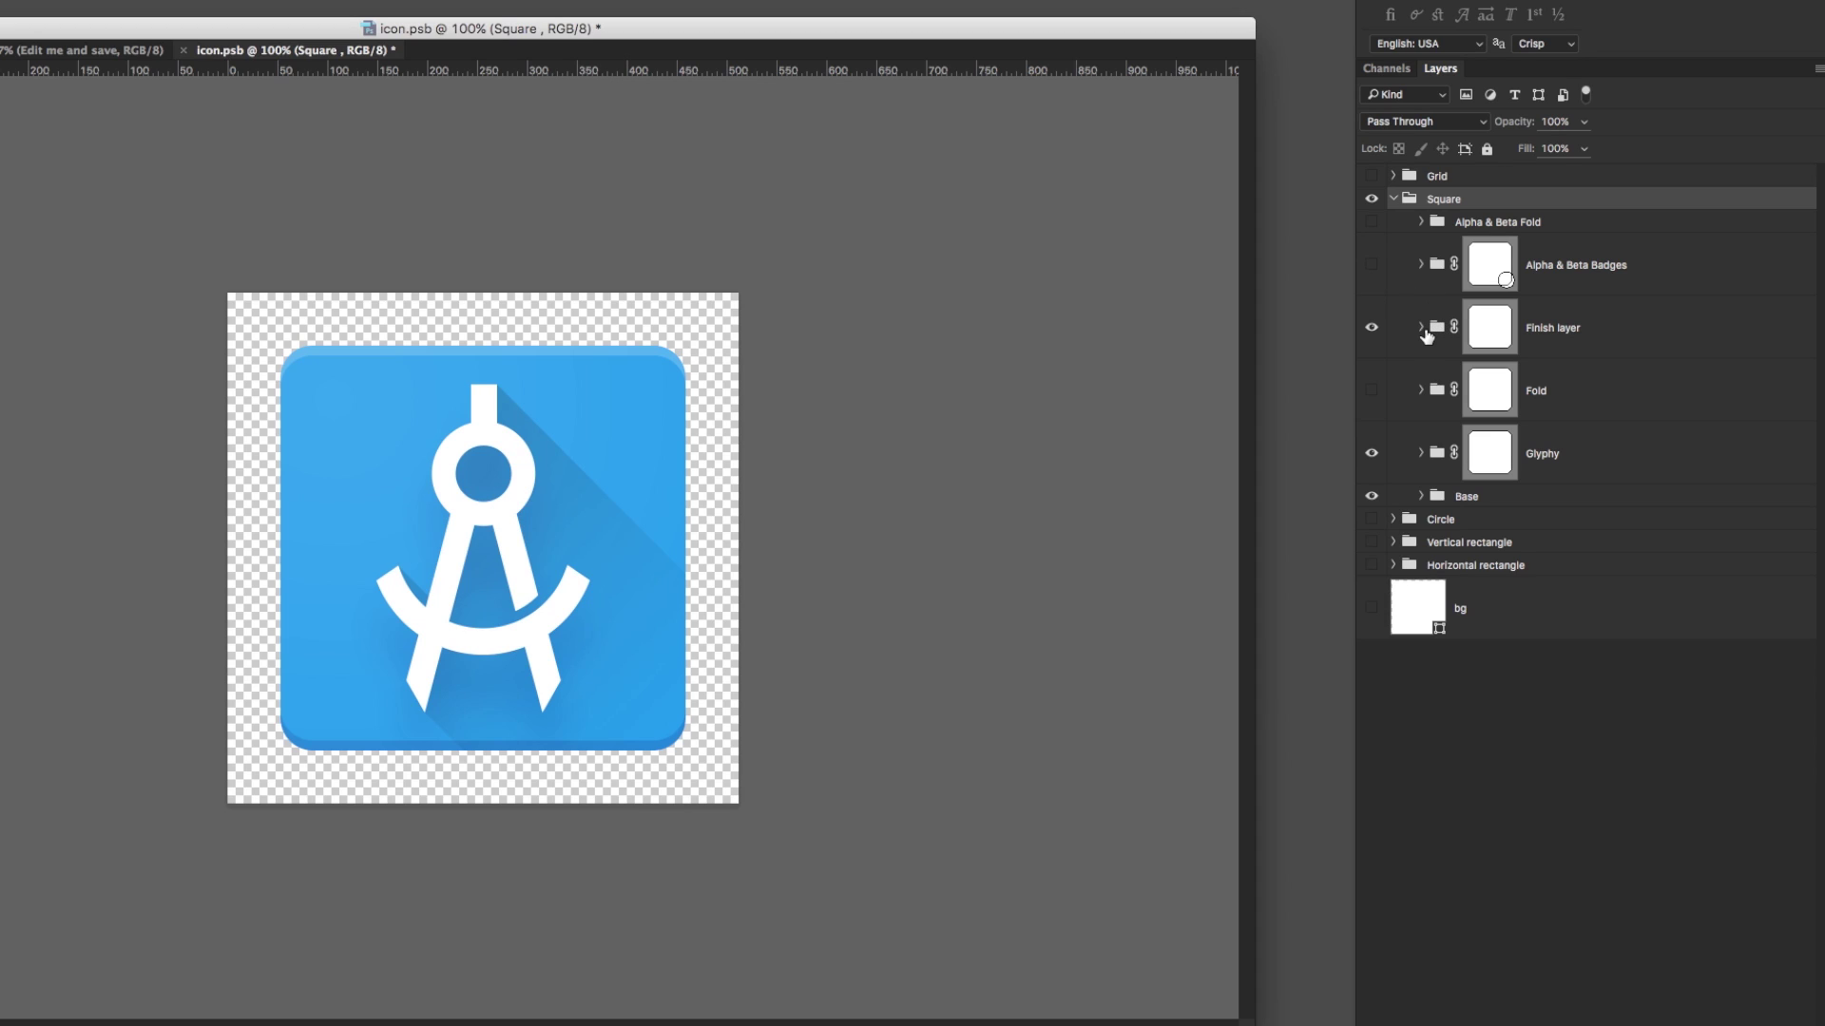
click(1419, 328)
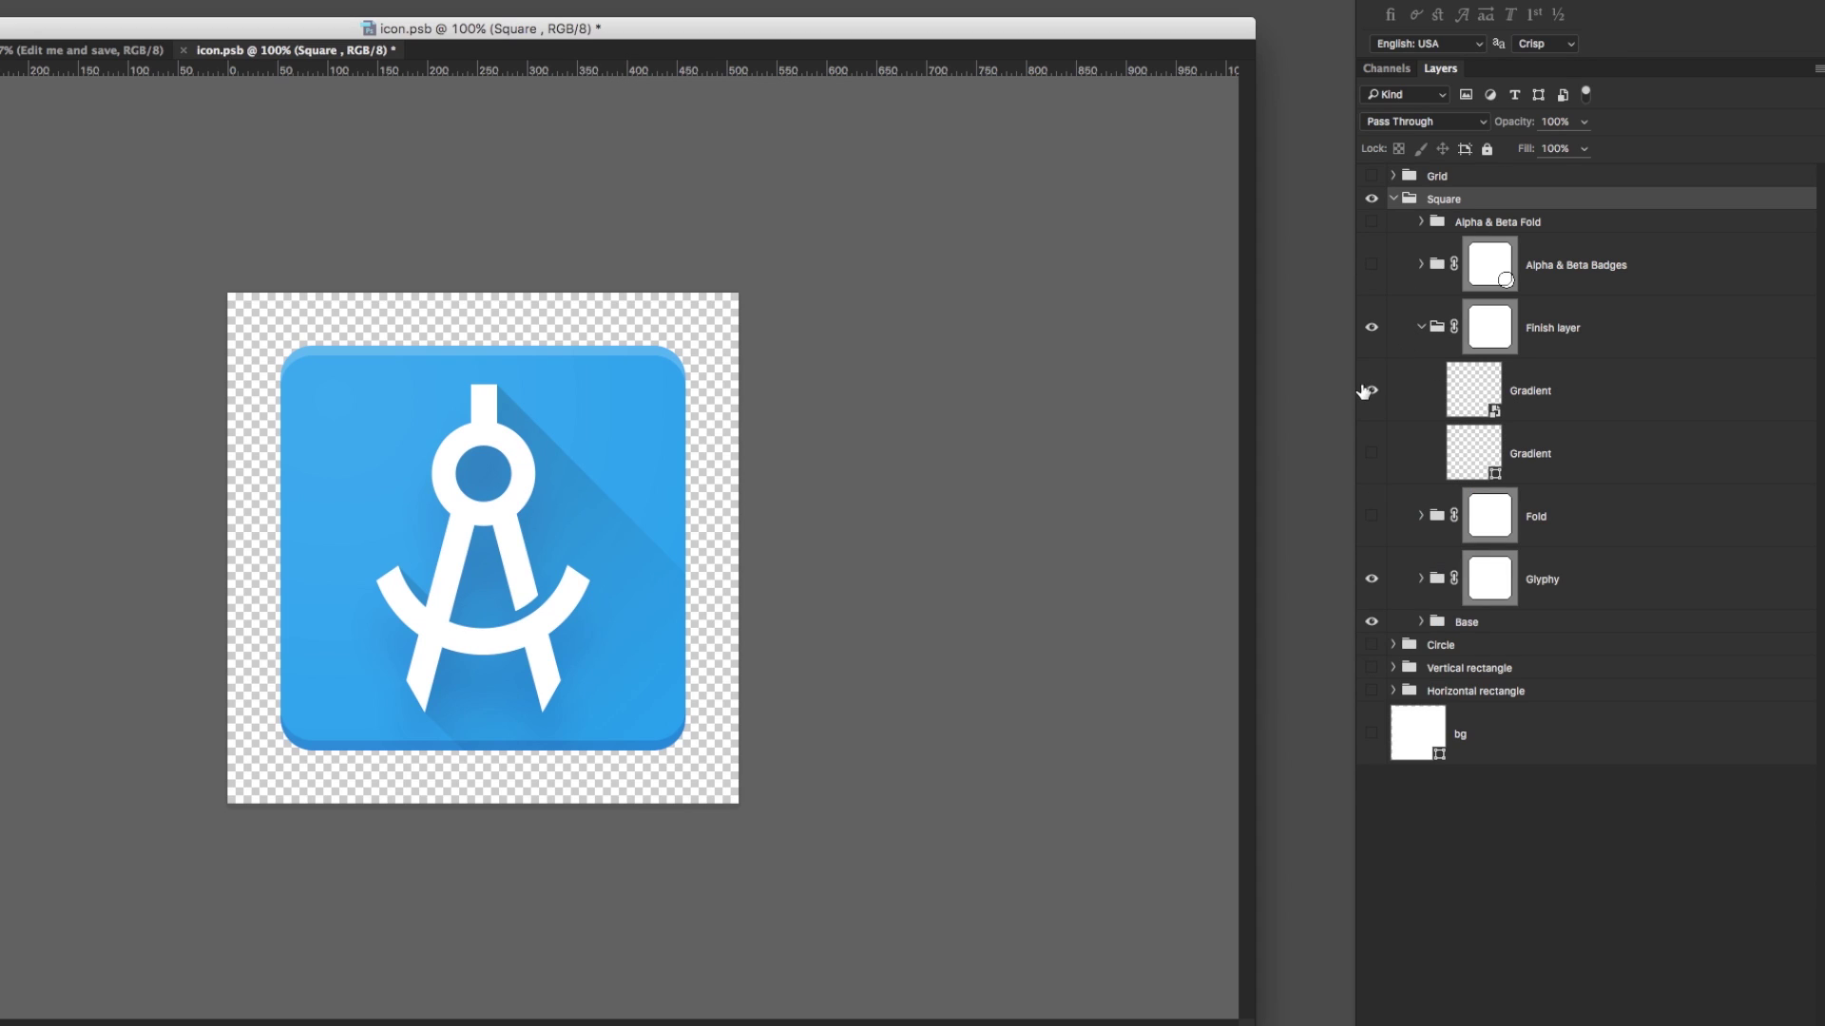
click(1372, 391)
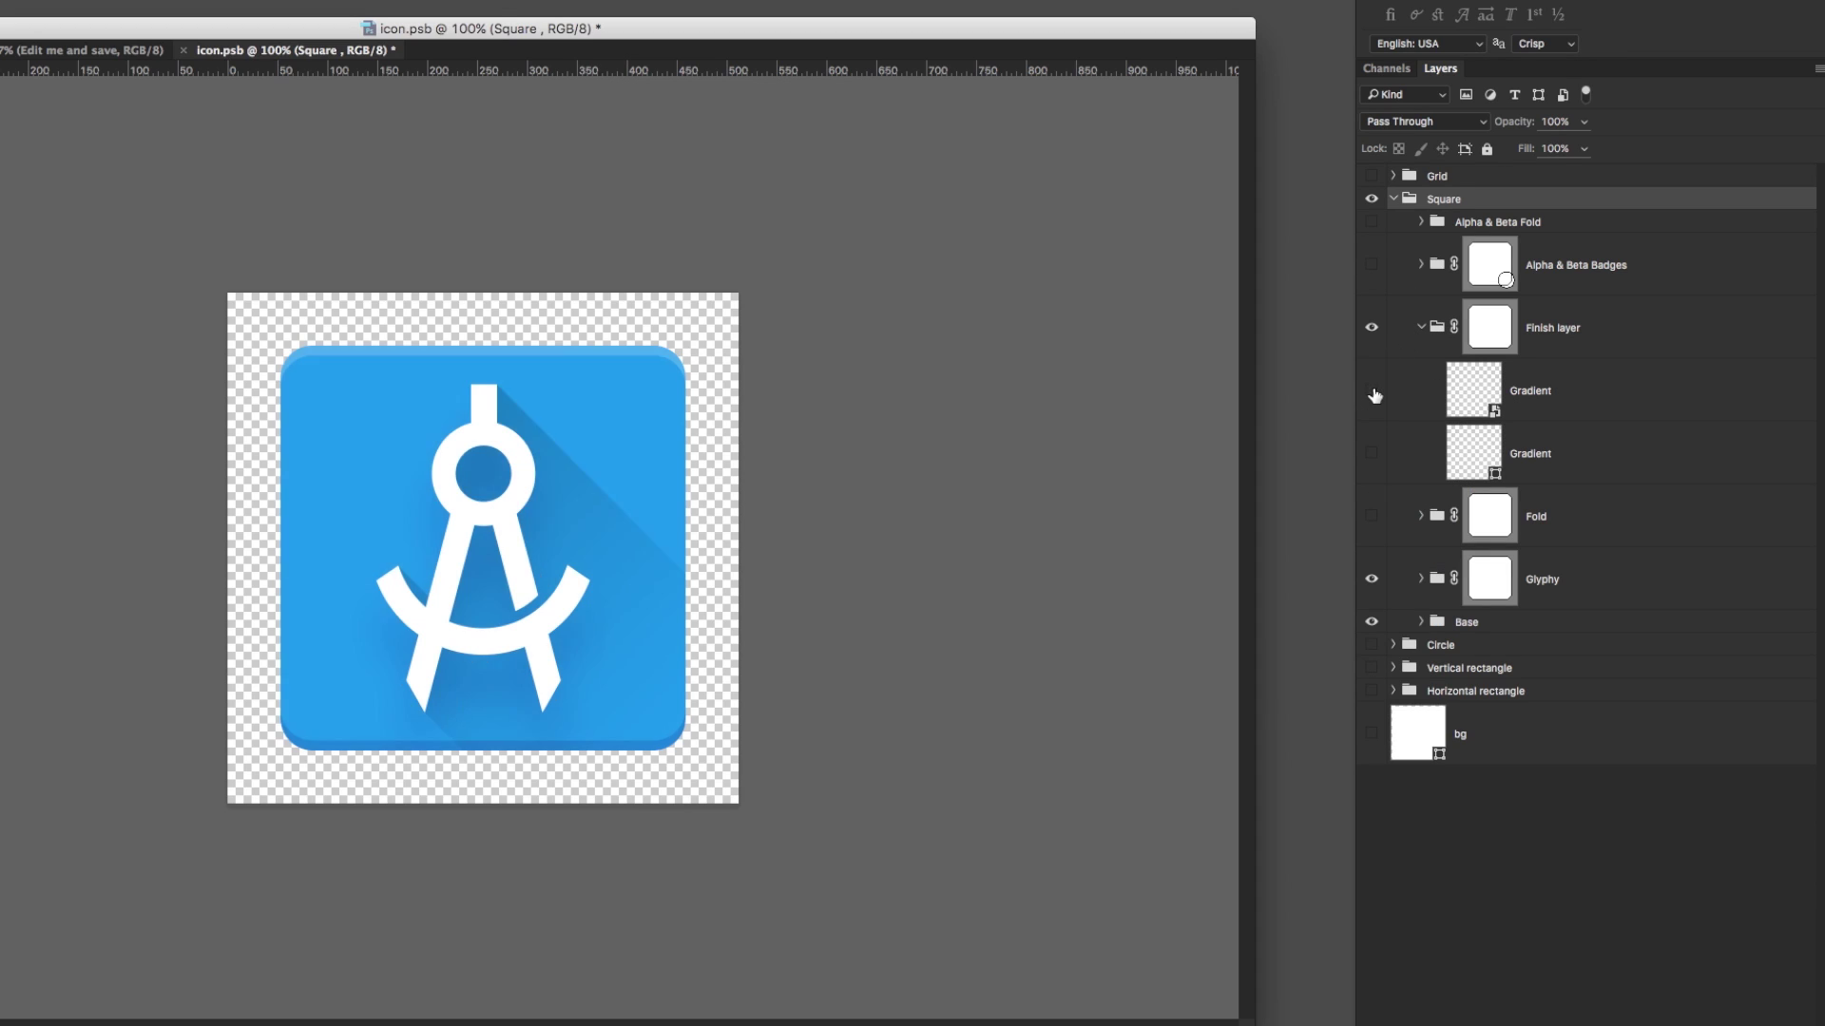
click(1373, 392)
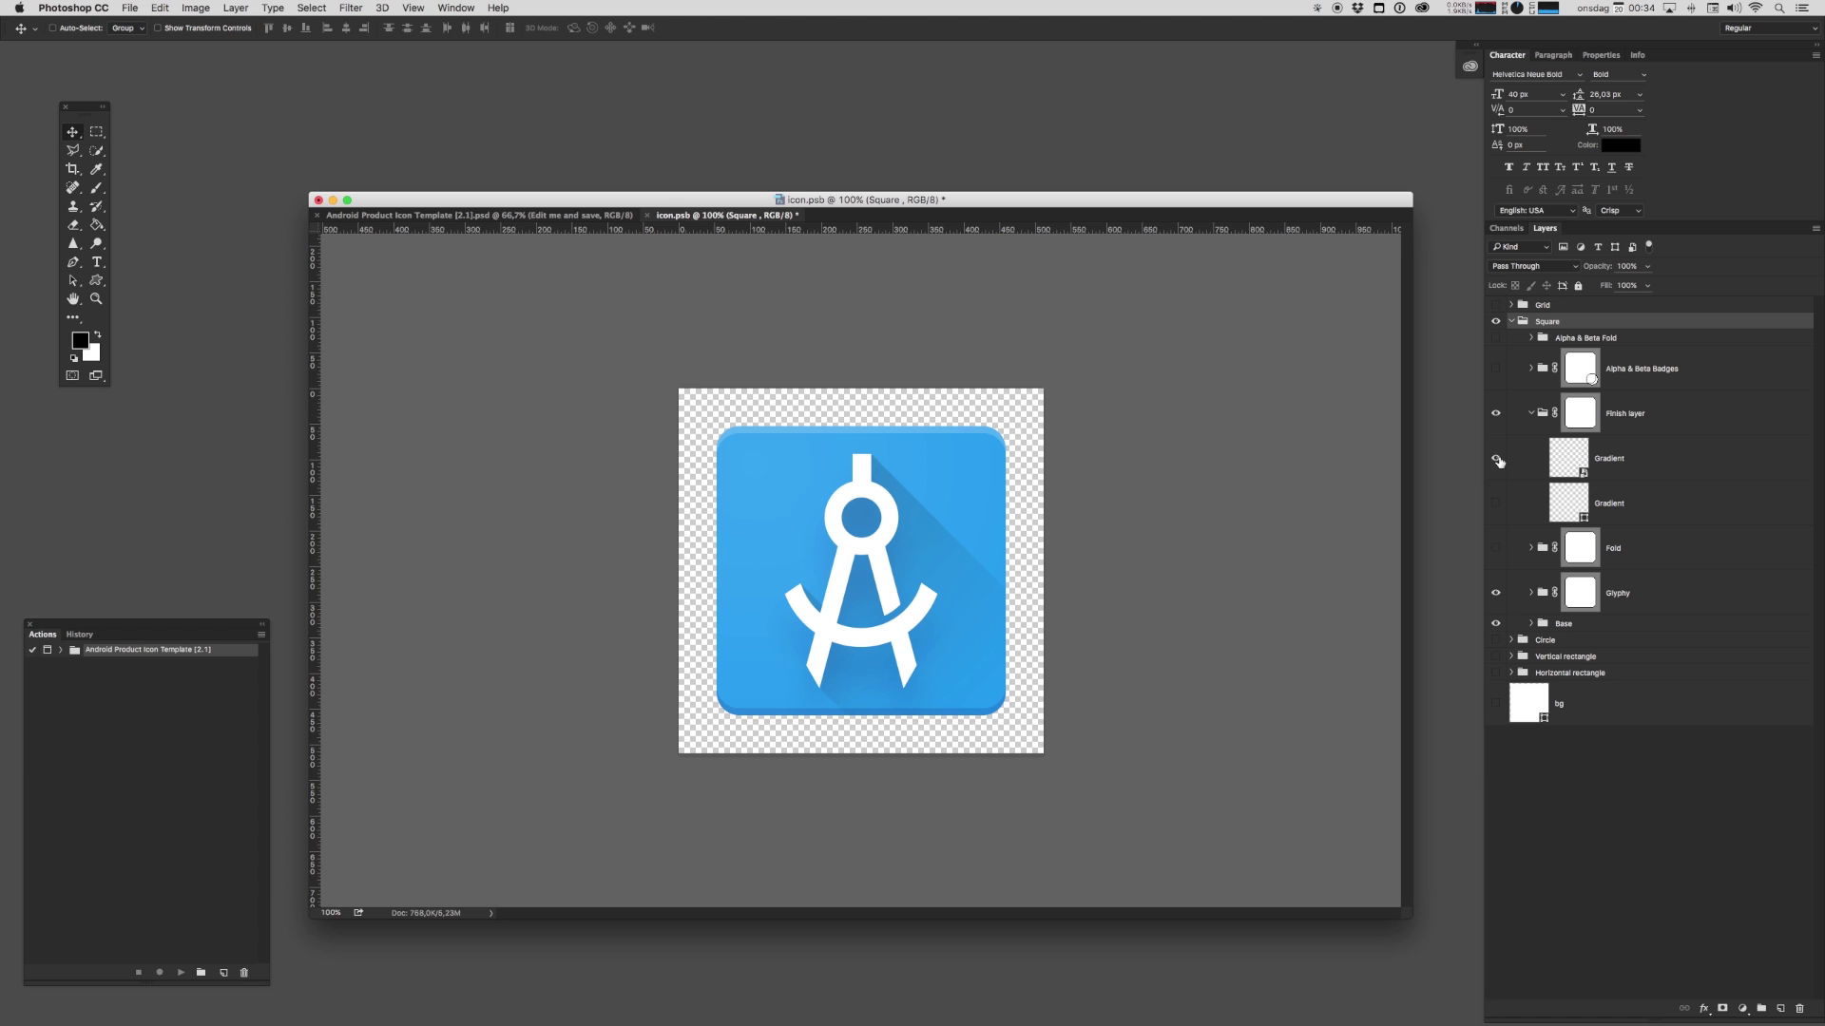
Step: Preview the folded corner, then select the Glyphy Longshadow layer with guides shown and inspect its path
click(1499, 462)
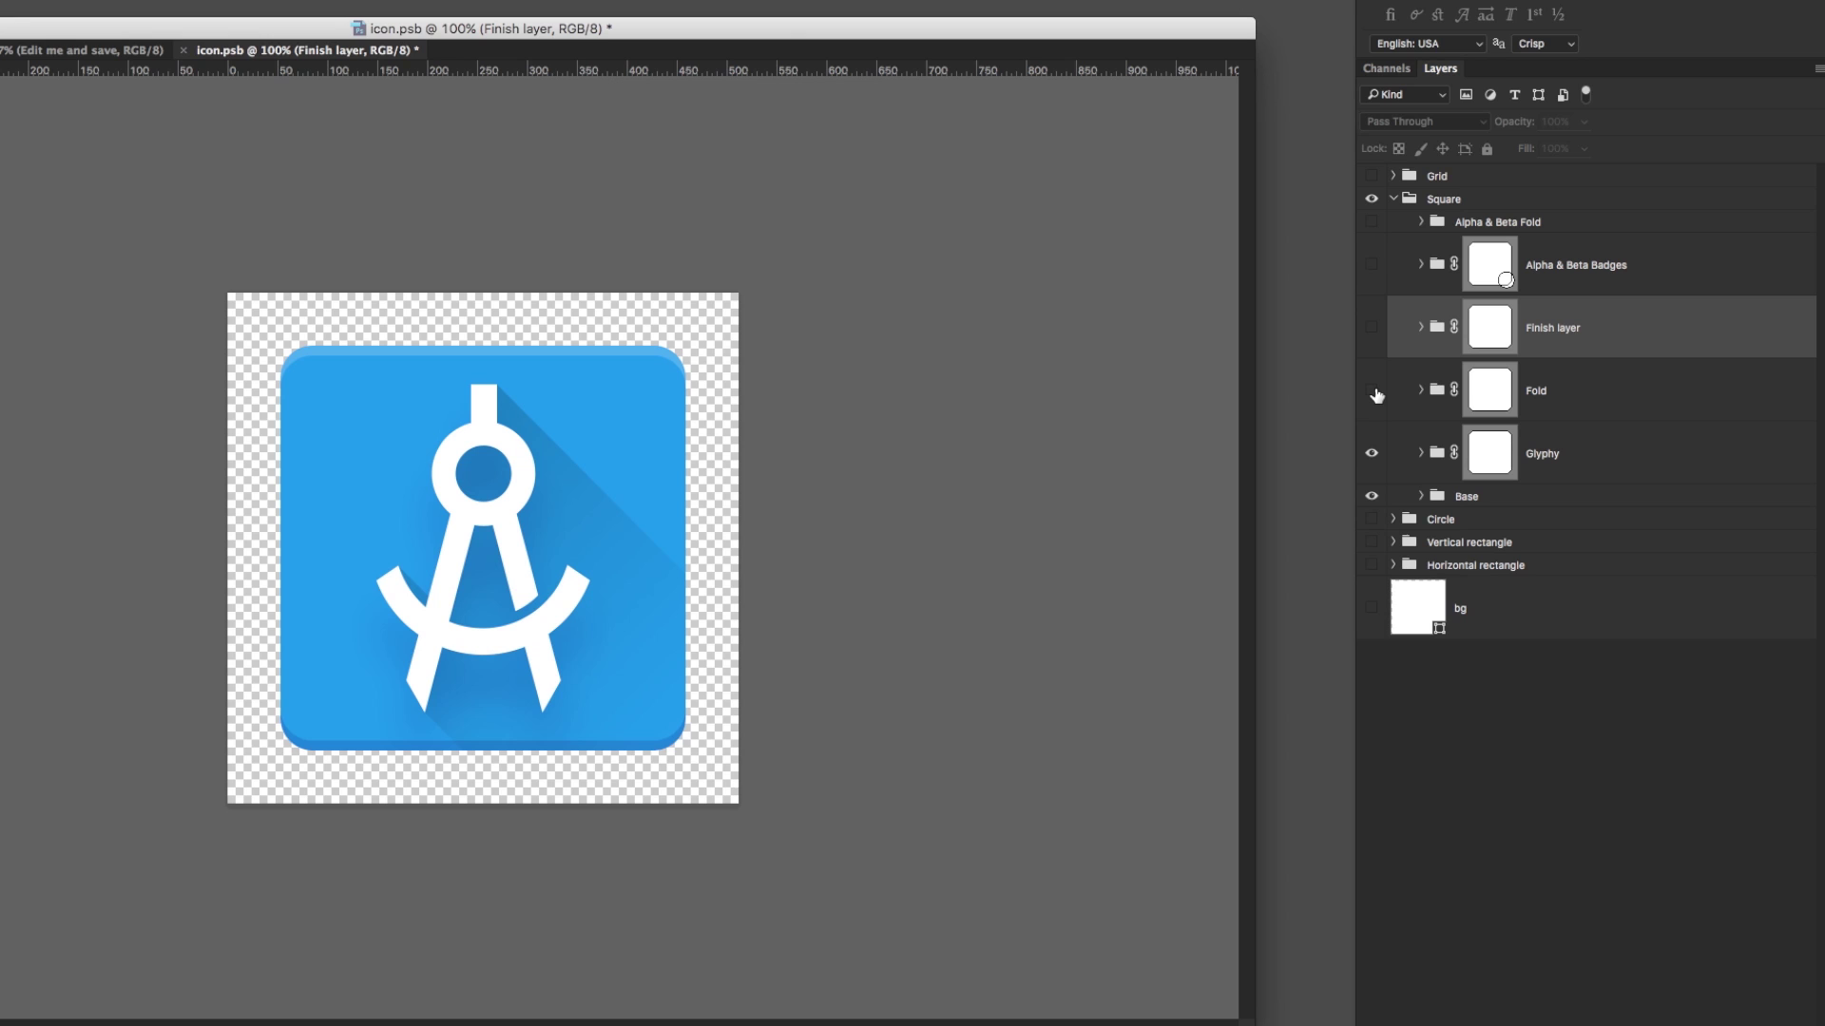
click(1373, 393)
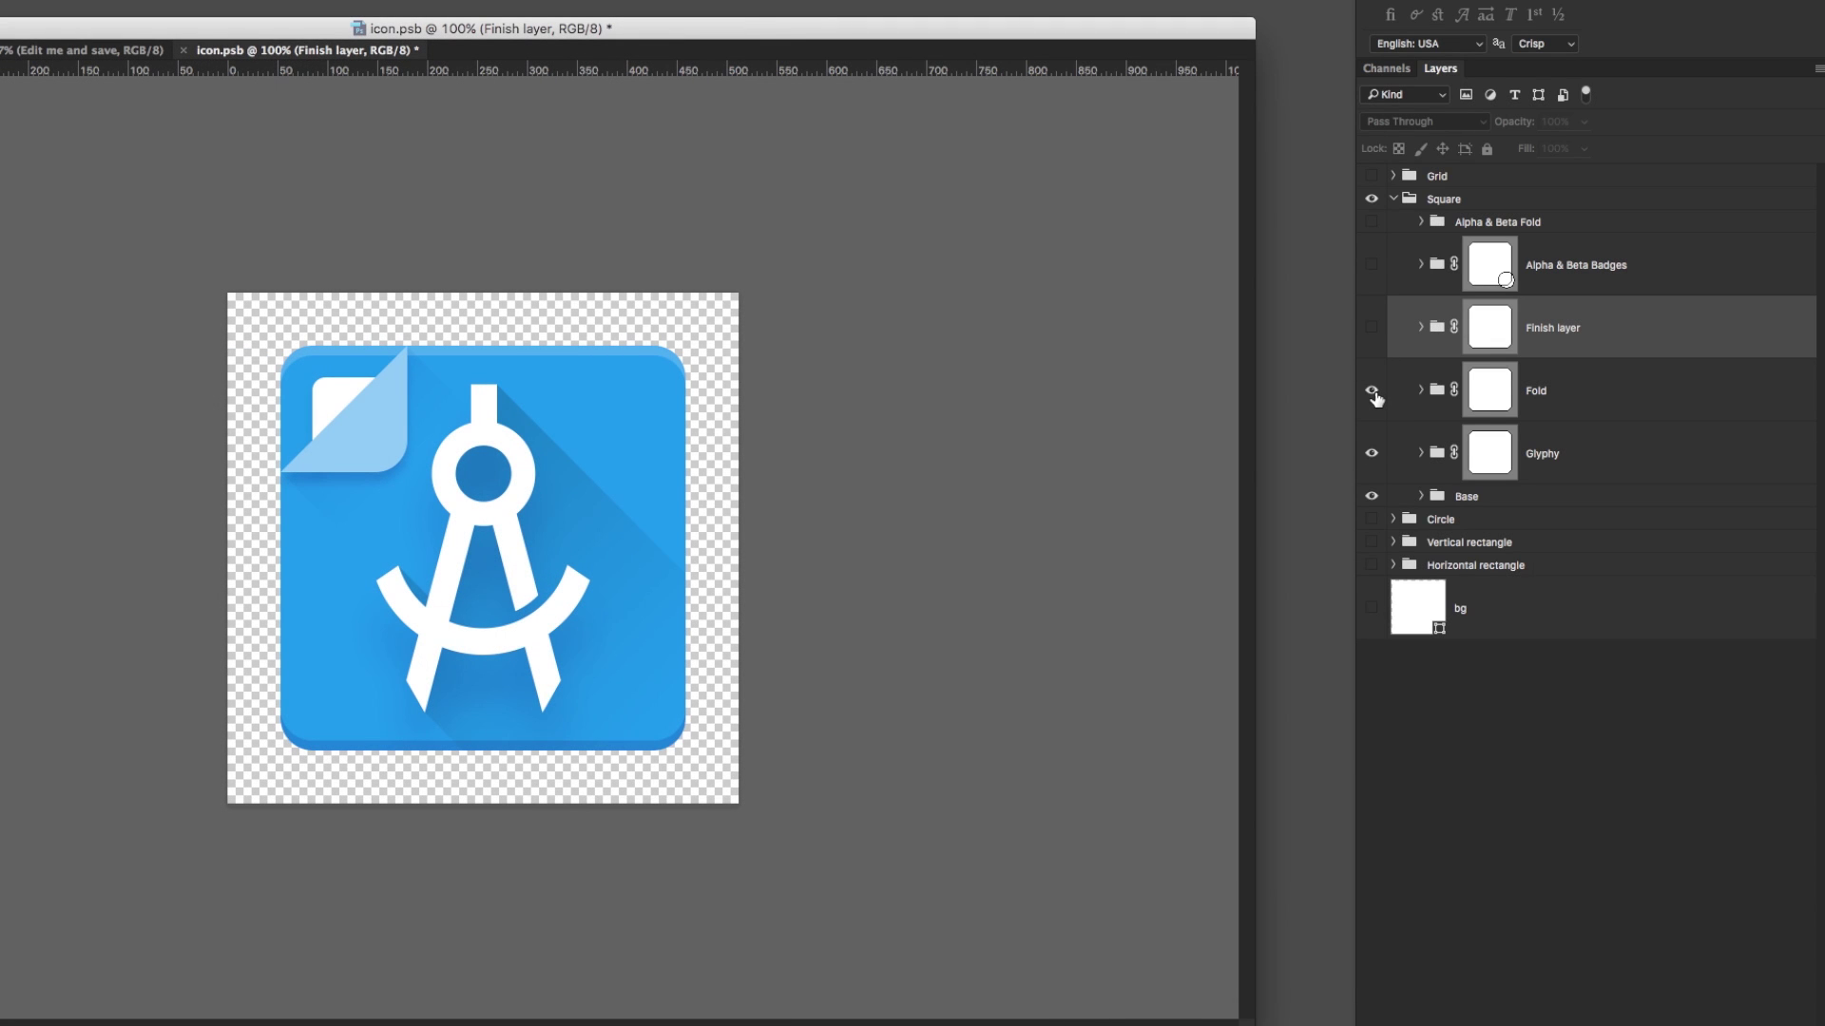
click(1373, 391)
click(1421, 455)
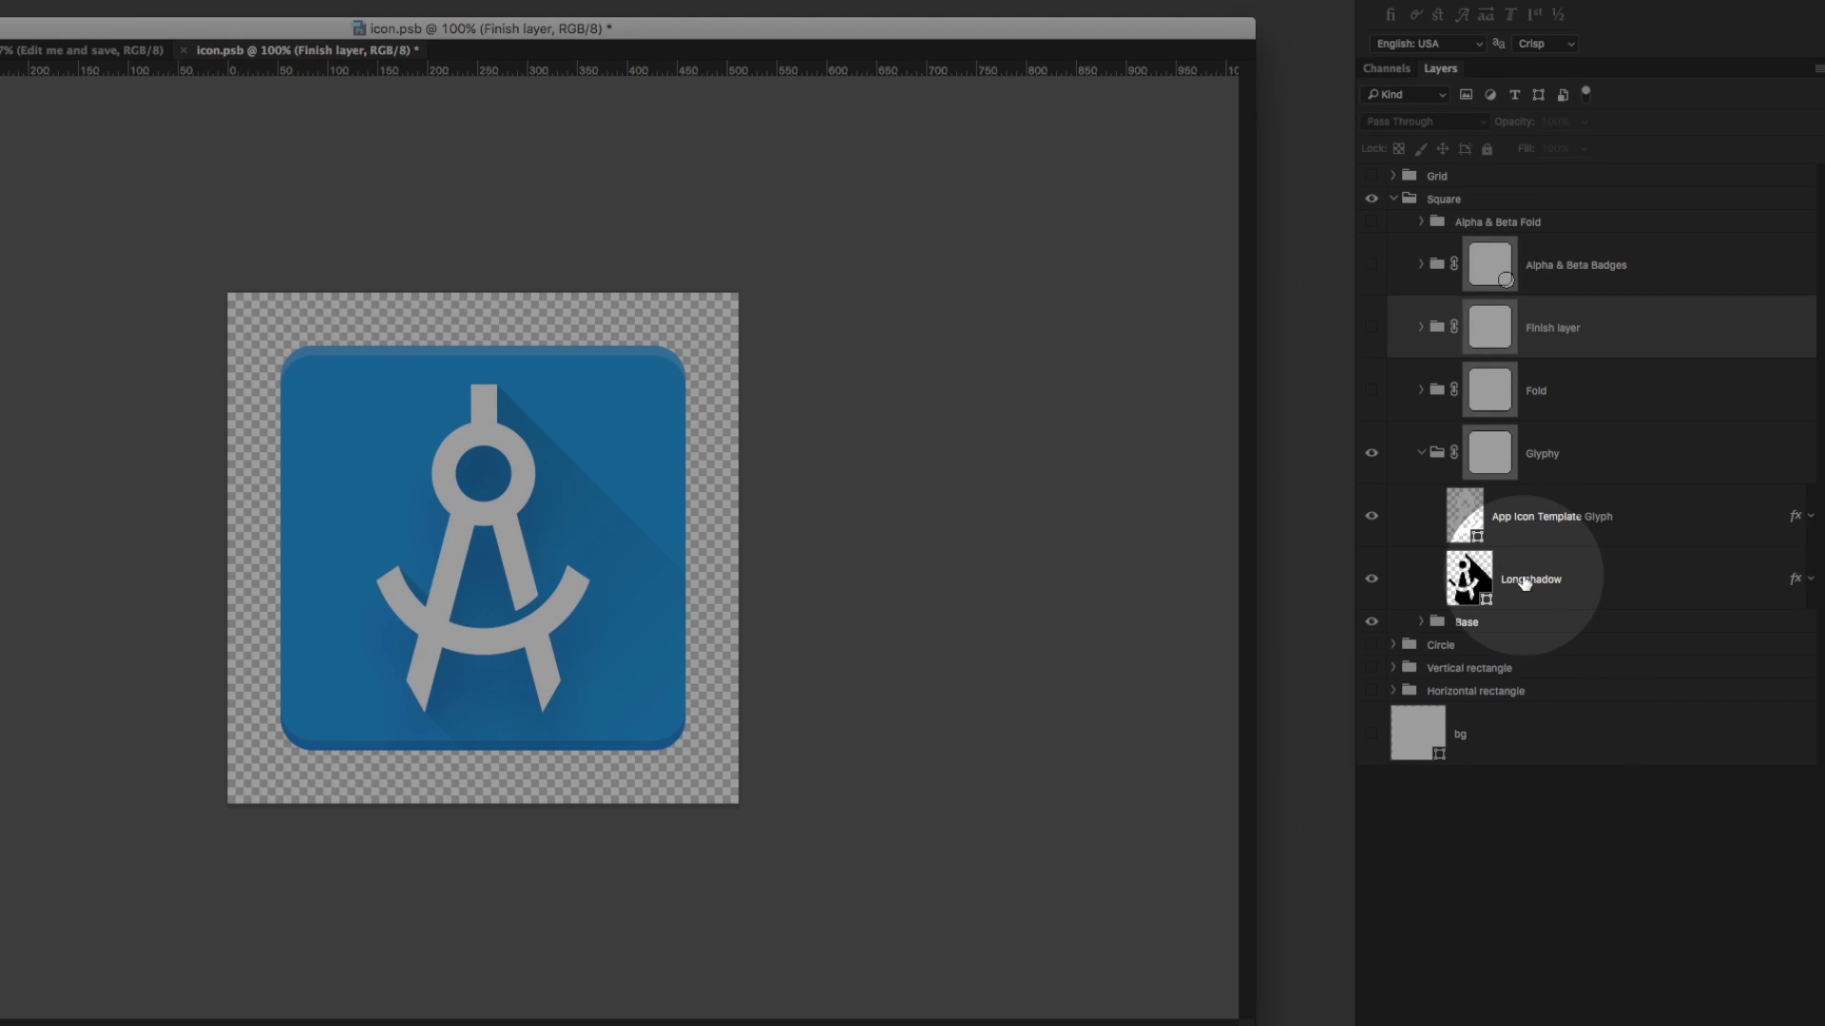
click(1525, 581)
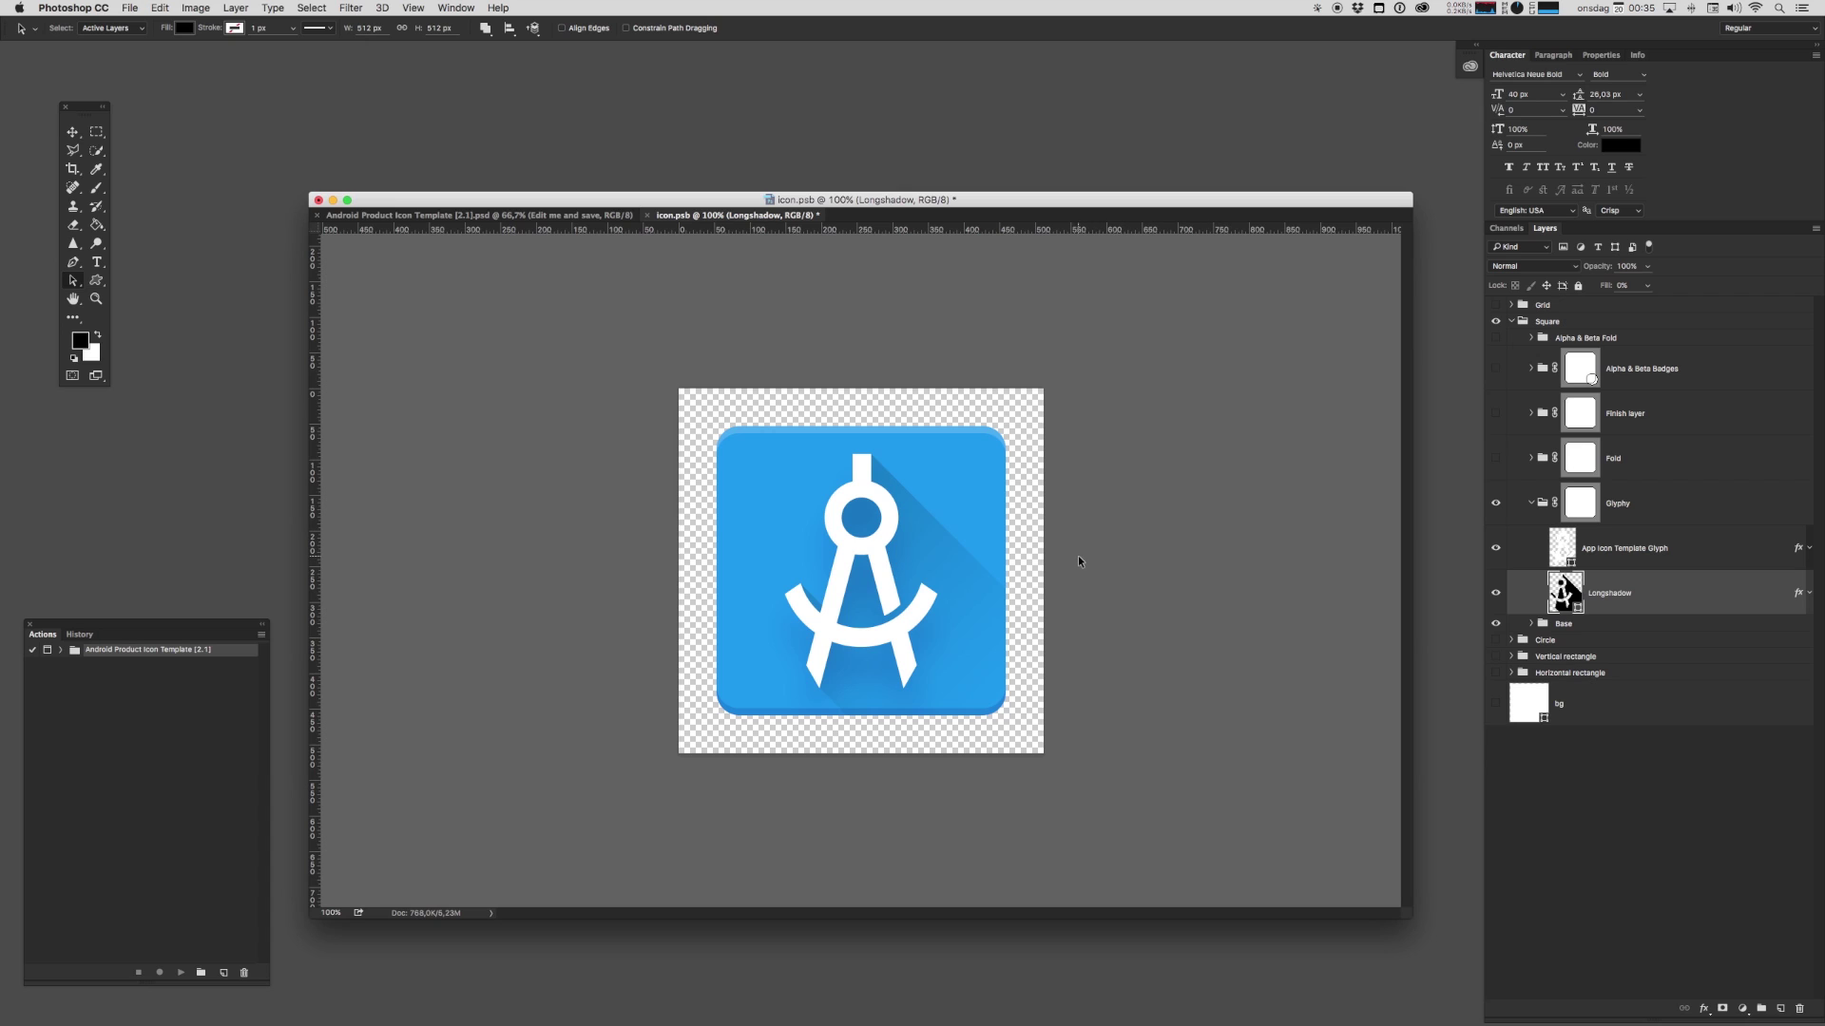
key(super+semicolon)
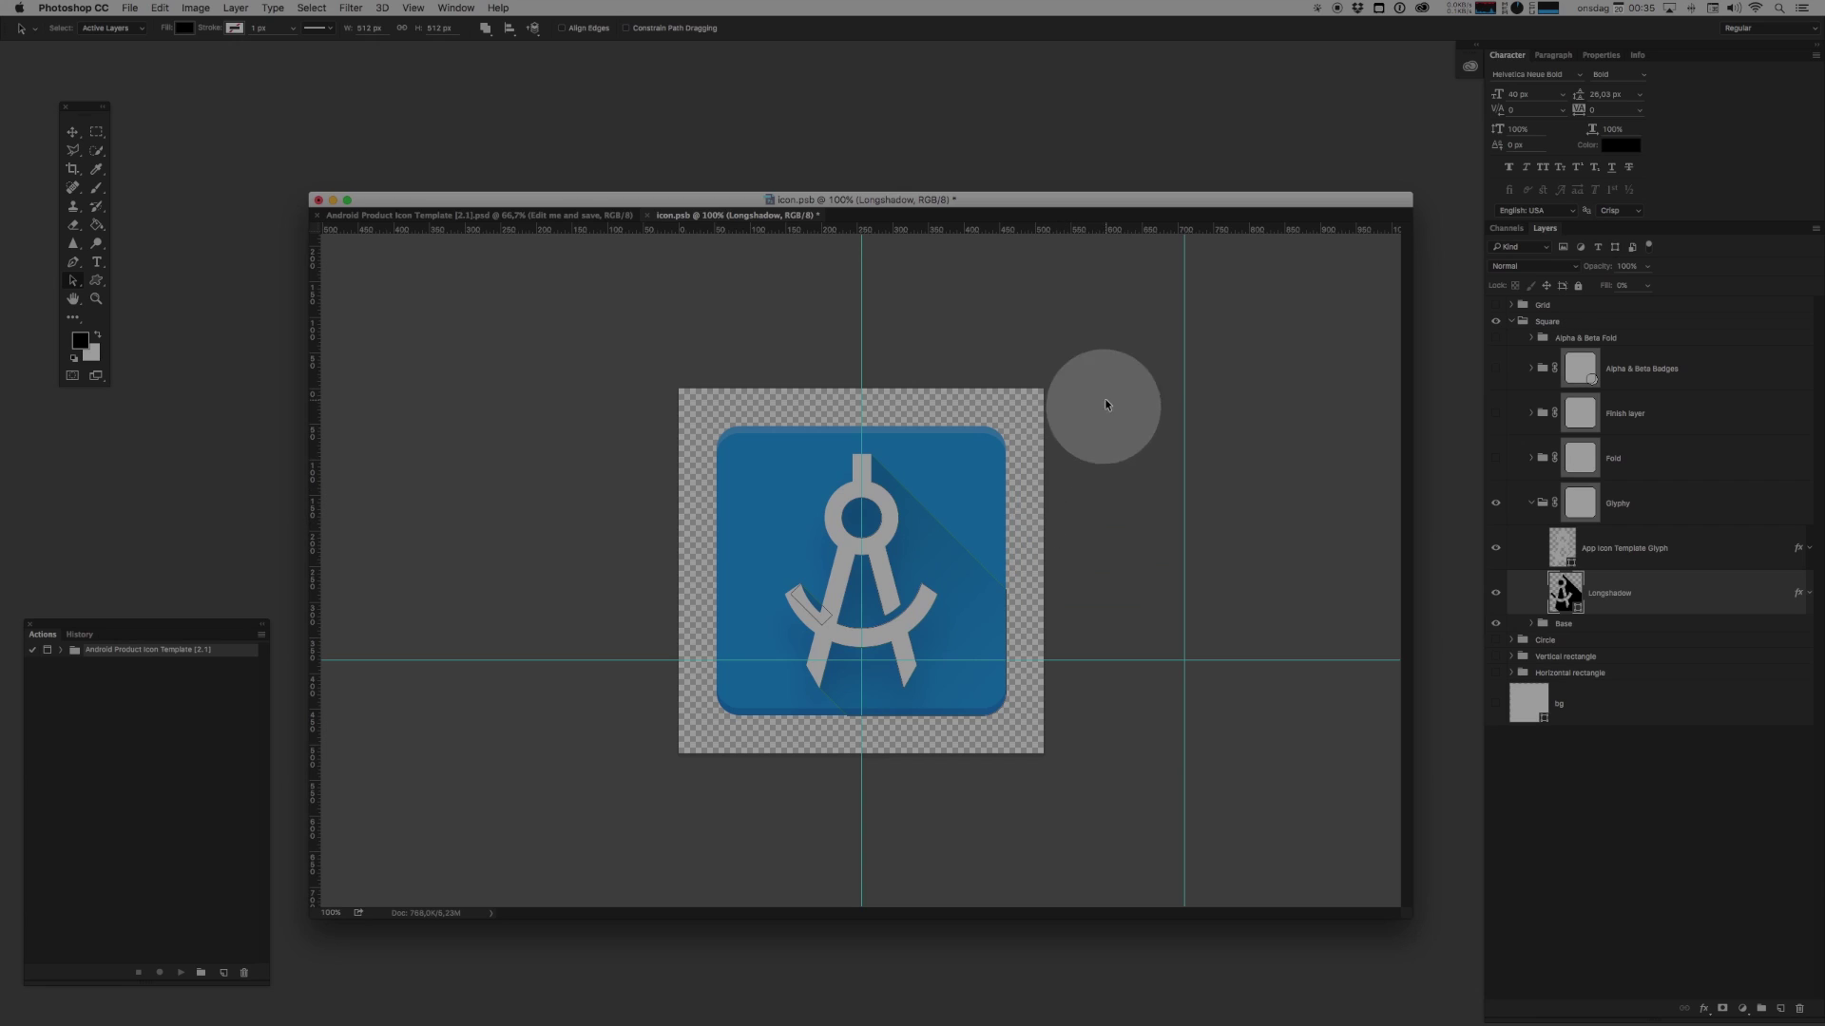
drag(466, 893, 921, 338)
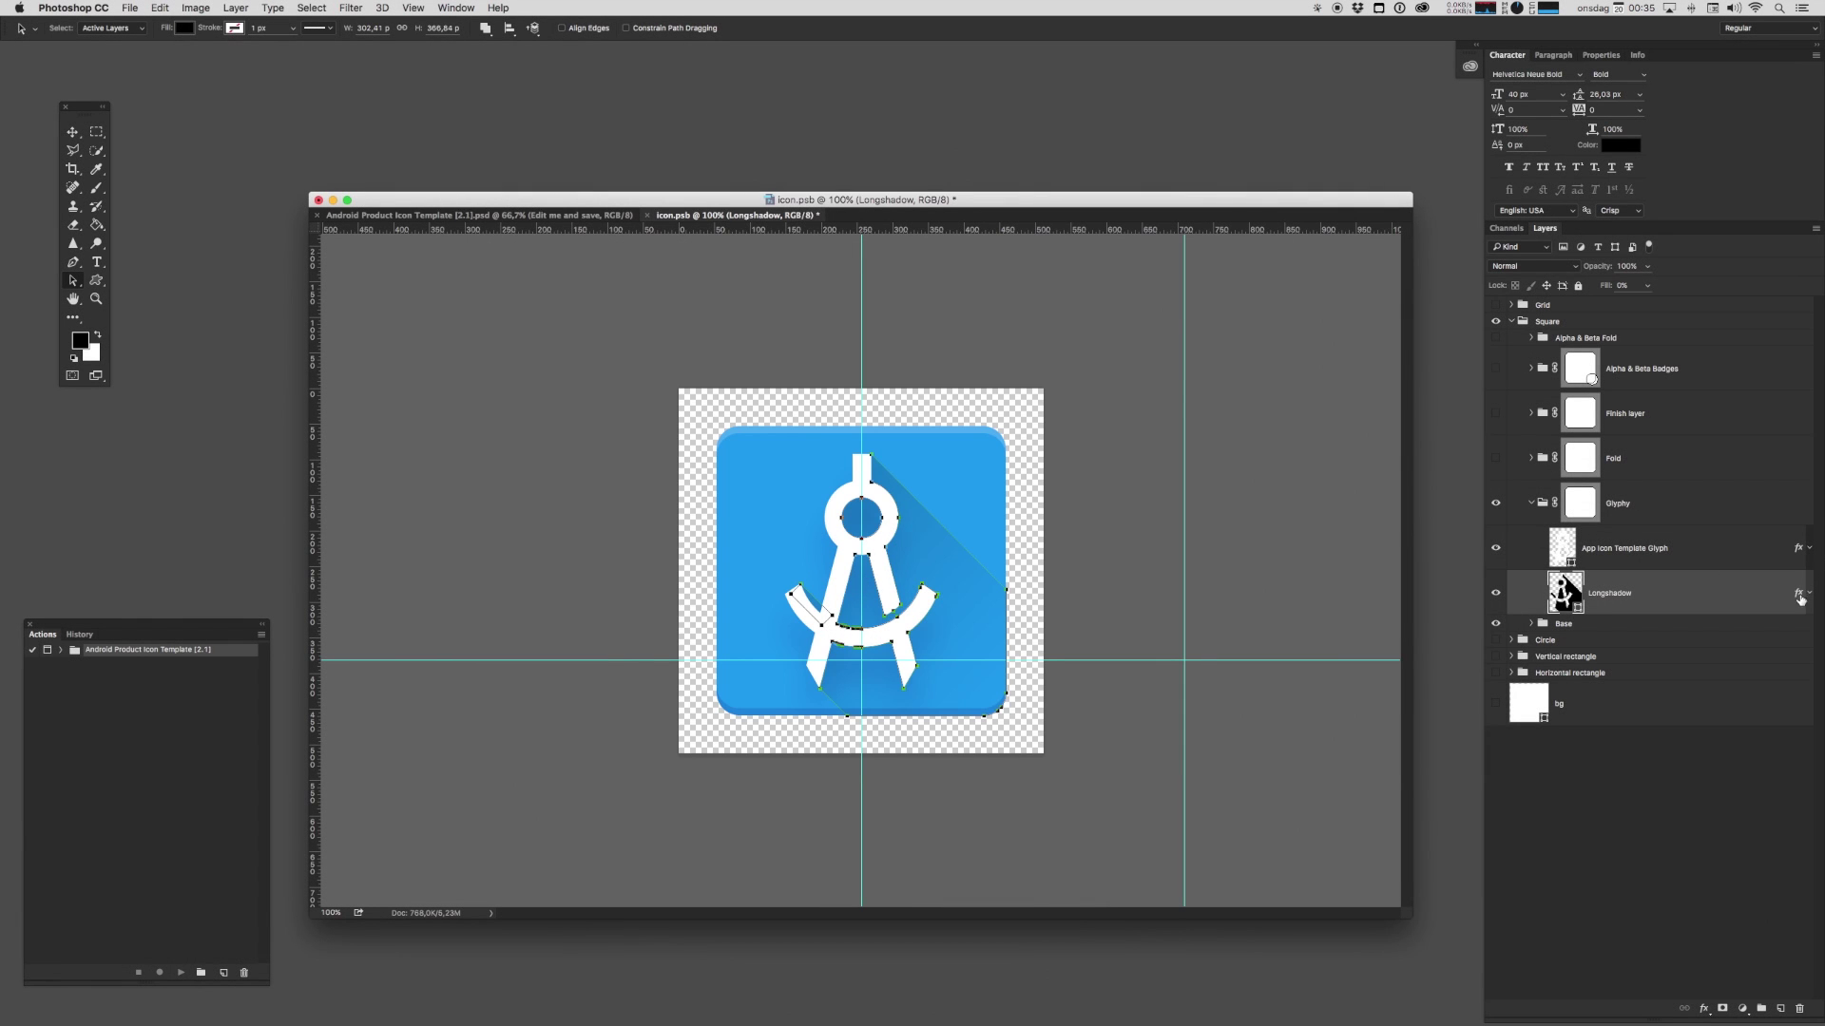
Step: Collapse the Glyphy group and expand the Base group to reveal its colour layers
click(1531, 502)
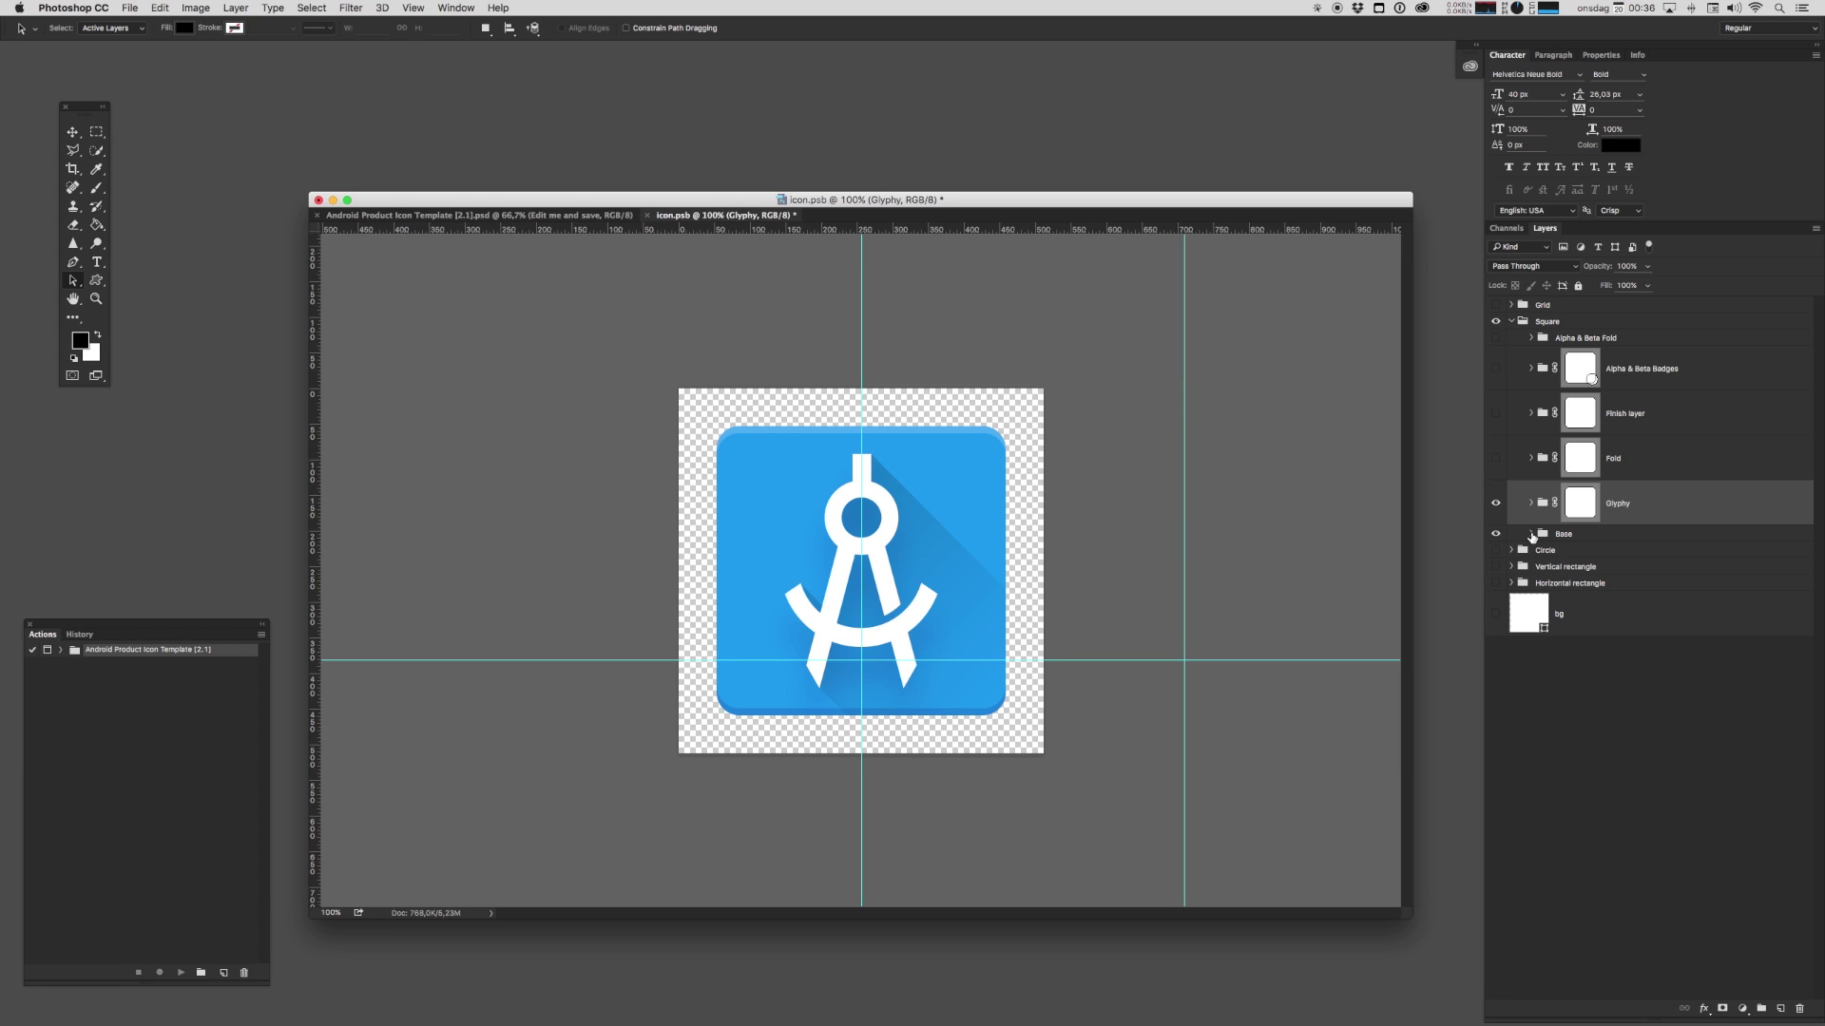
click(1530, 535)
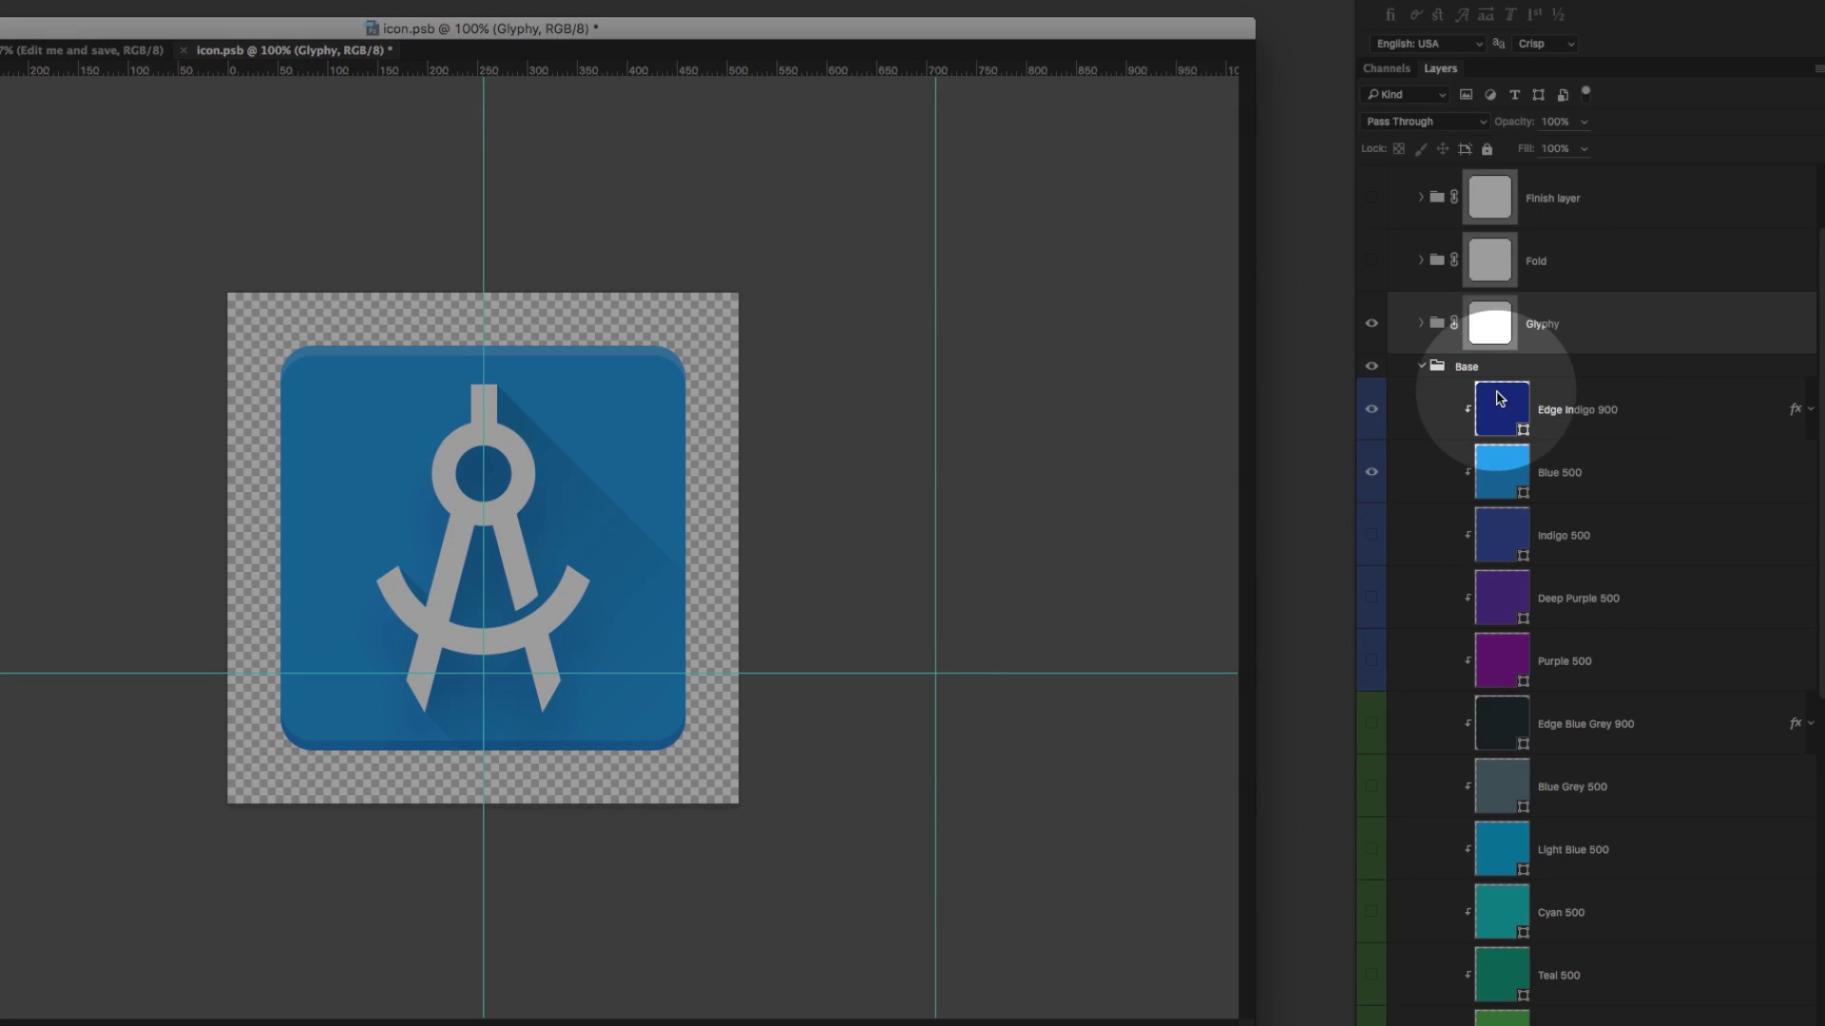
scroll(1527, 584, down, 1)
scroll(1527, 584, down, 7)
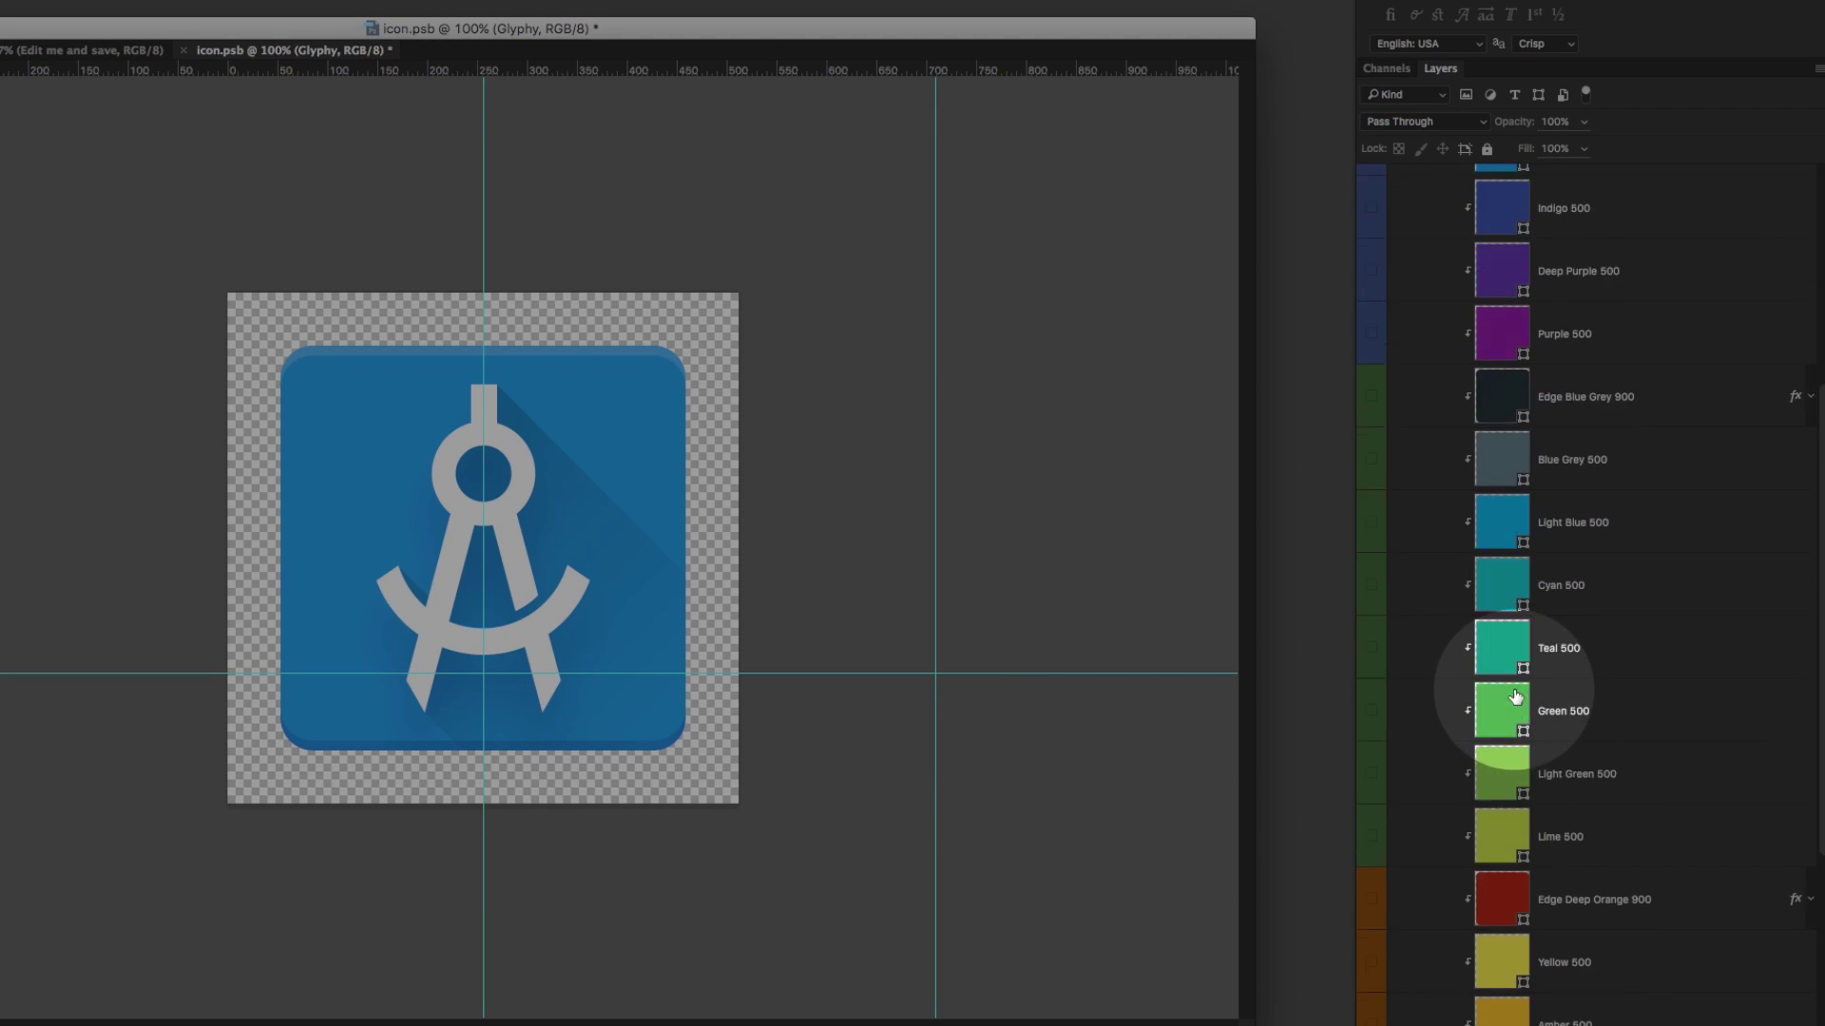
scroll(1497, 608, up, 4)
scroll(1511, 618, down, 4)
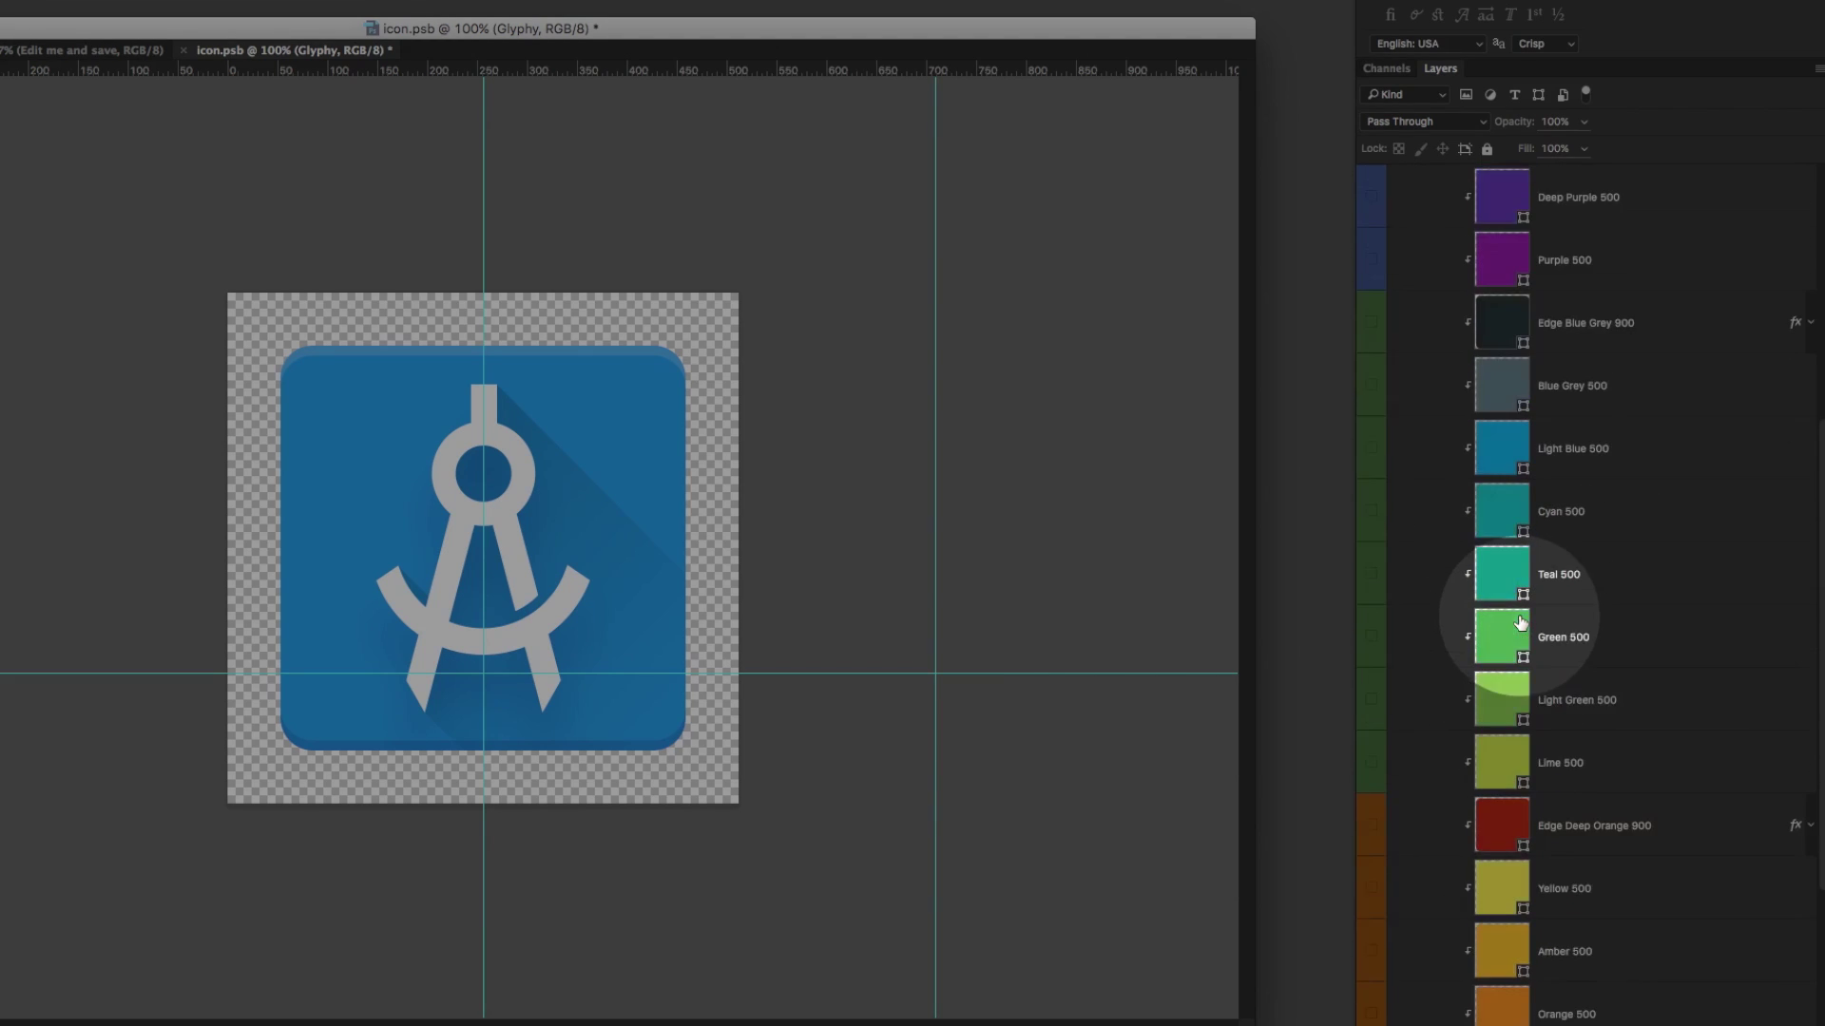
scroll(1511, 666, down, 4)
scroll(1444, 609, up, 15)
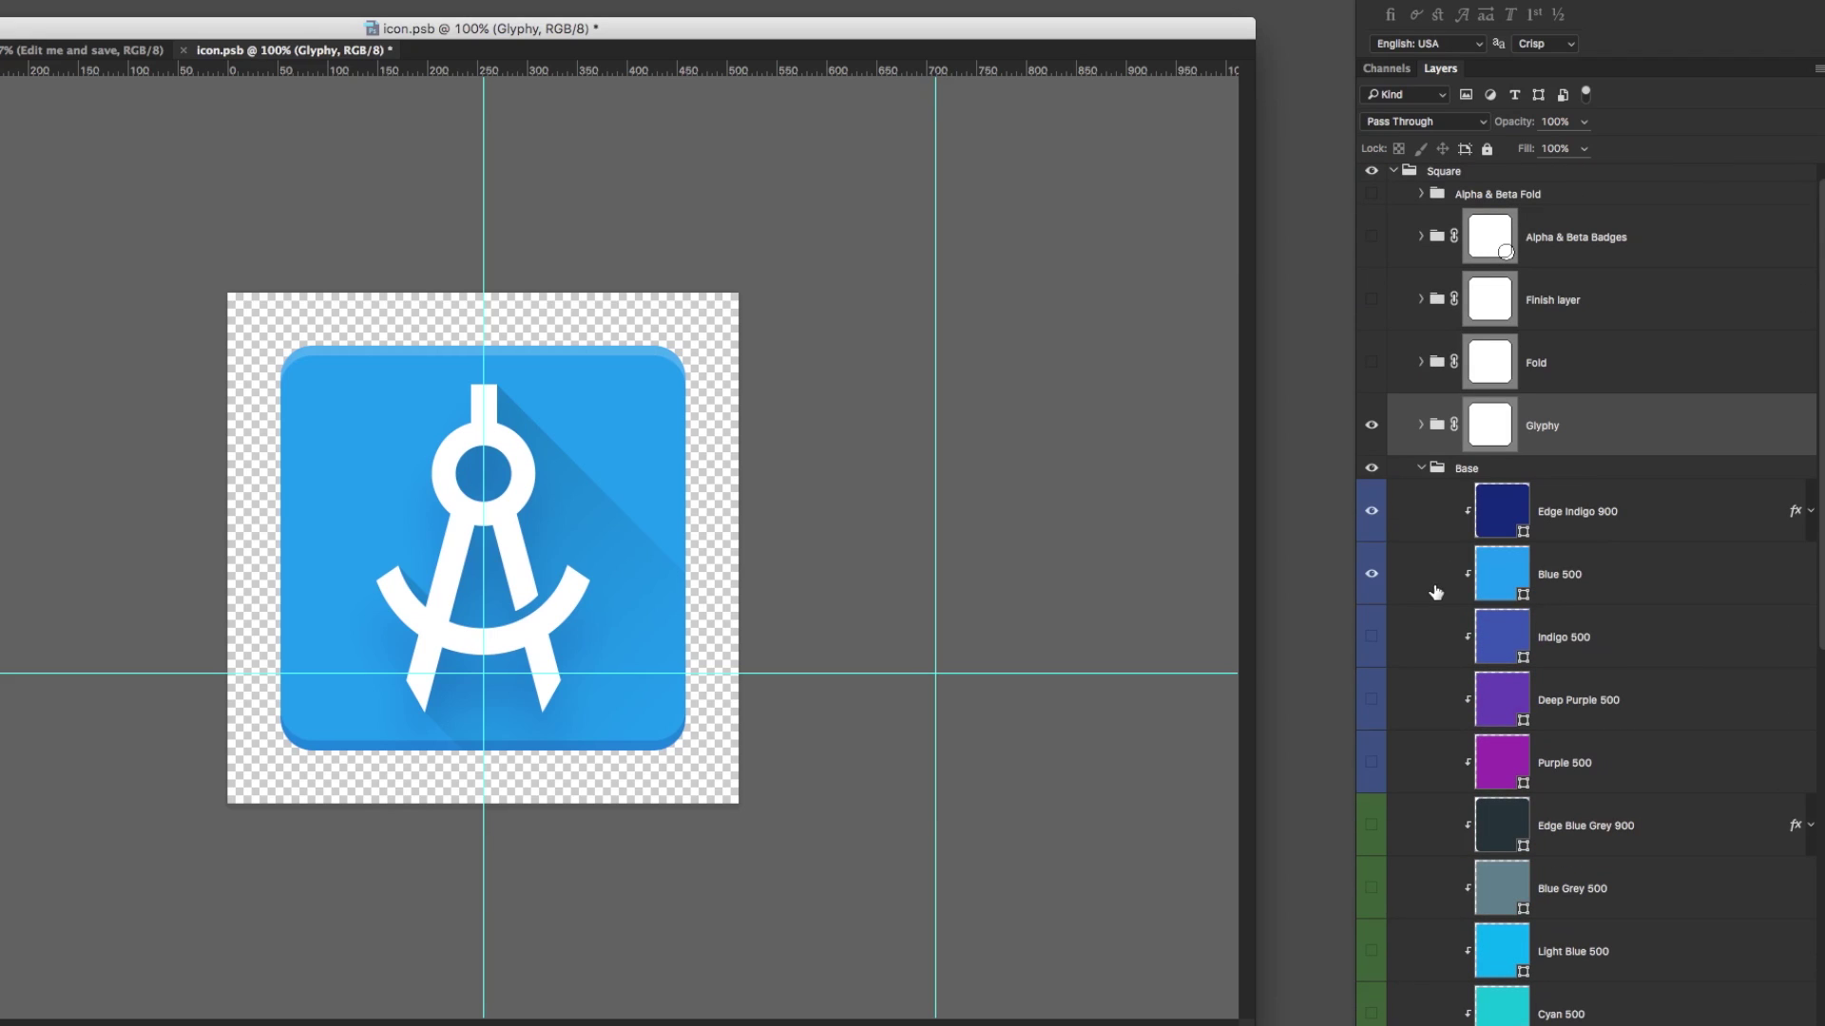
Step: Hide Blue 500 and Edge Indigo 900, and turn on Pink 500 as the background
click(1372, 573)
click(1371, 511)
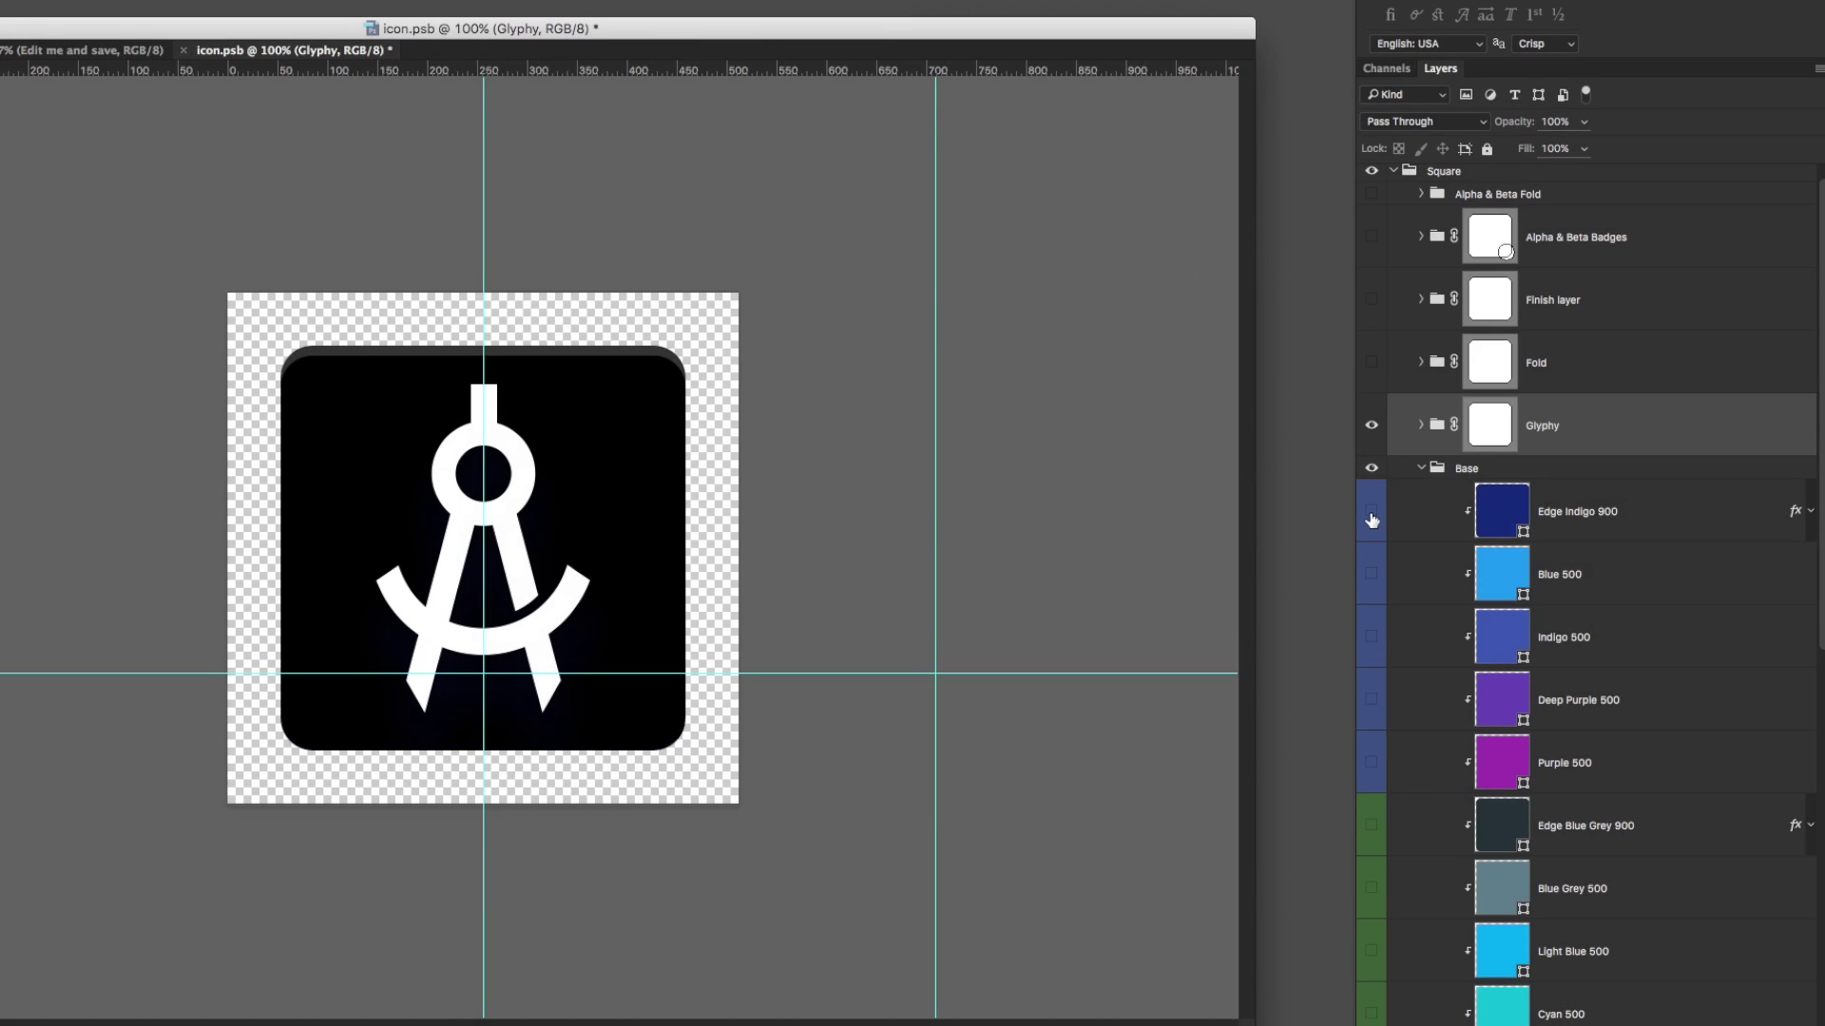
scroll(1395, 855, down, 5)
scroll(1397, 912, down, 10)
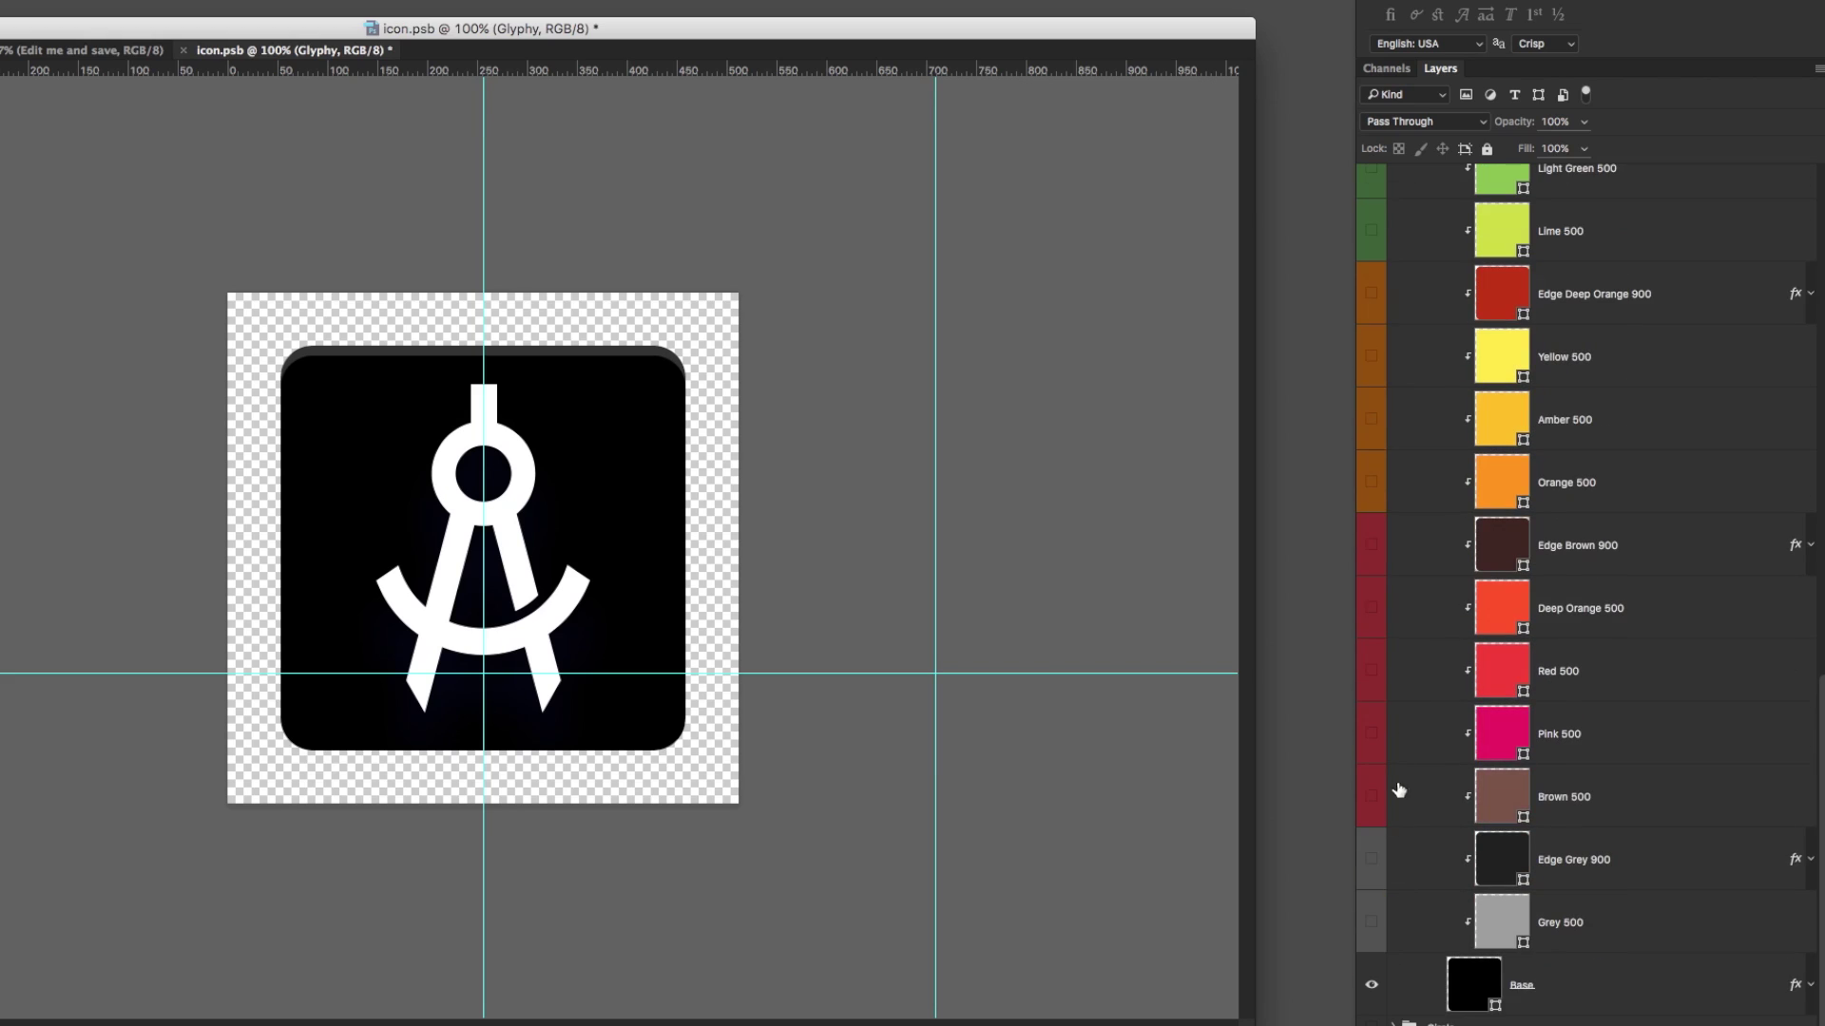
click(1374, 733)
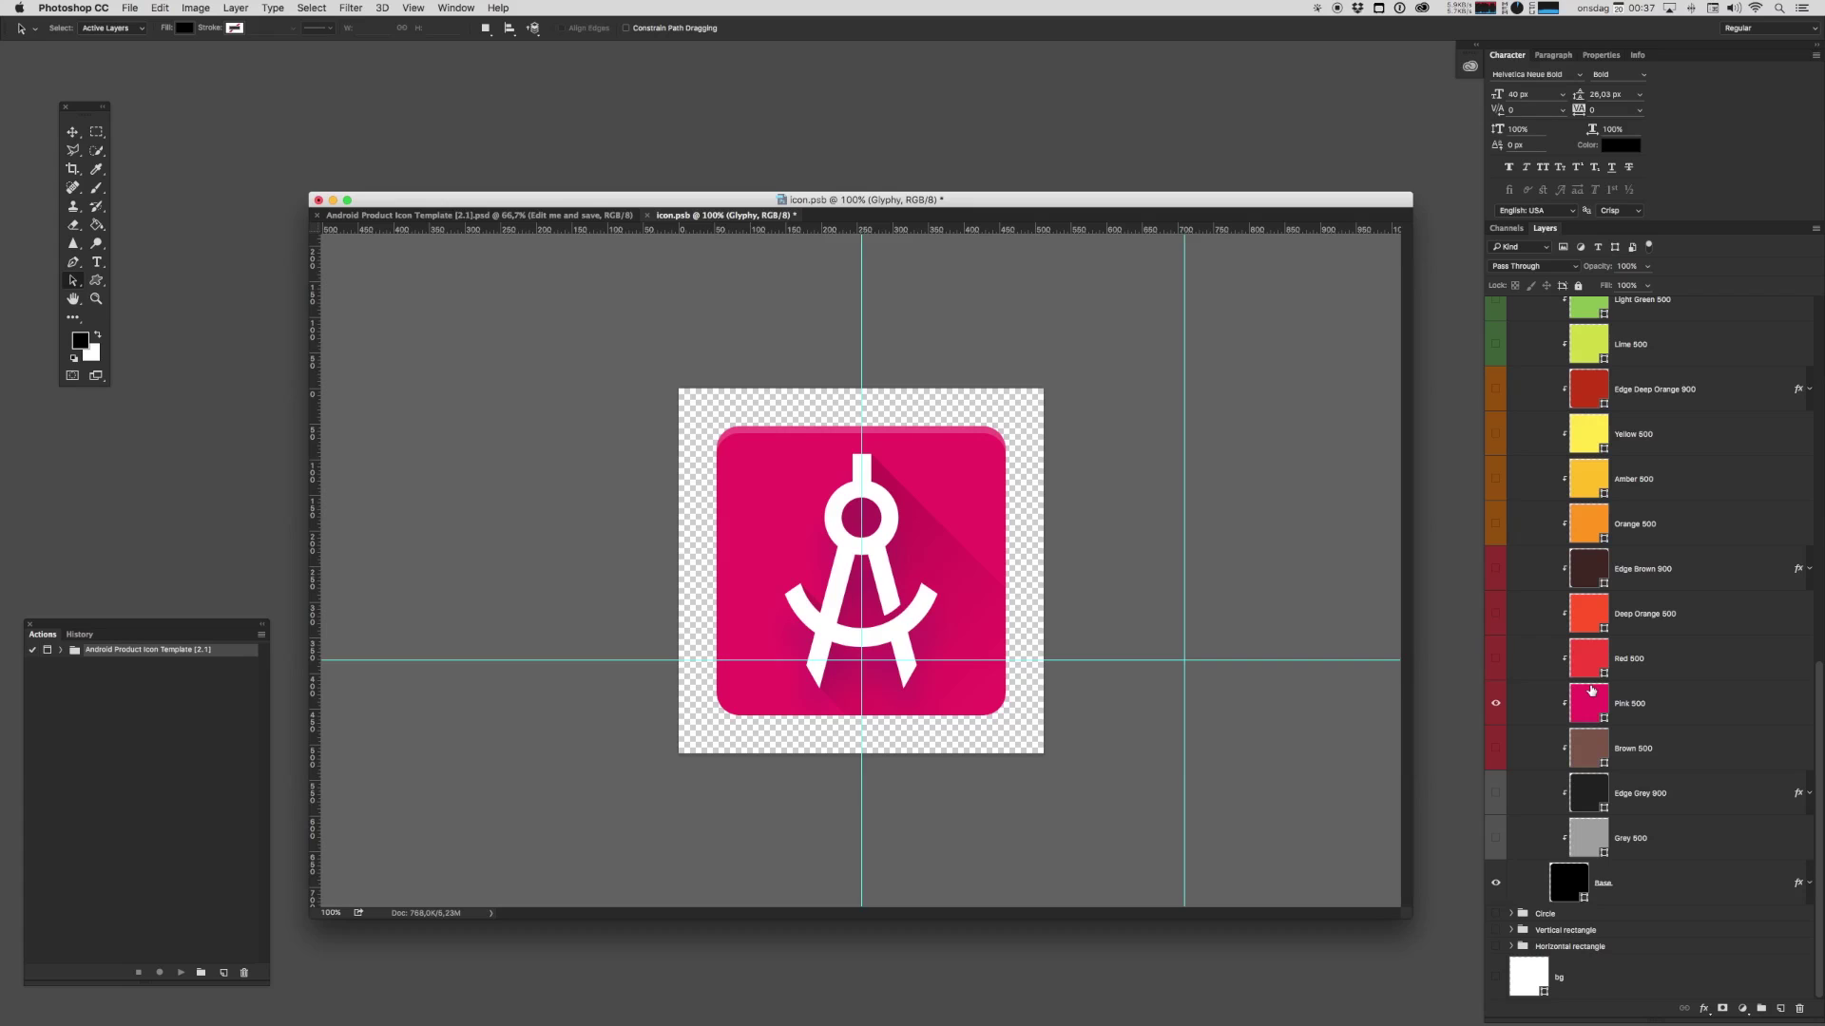
Step: Select the Edge Brown 900 layer and make it visible as the icon's rim
click(1594, 581)
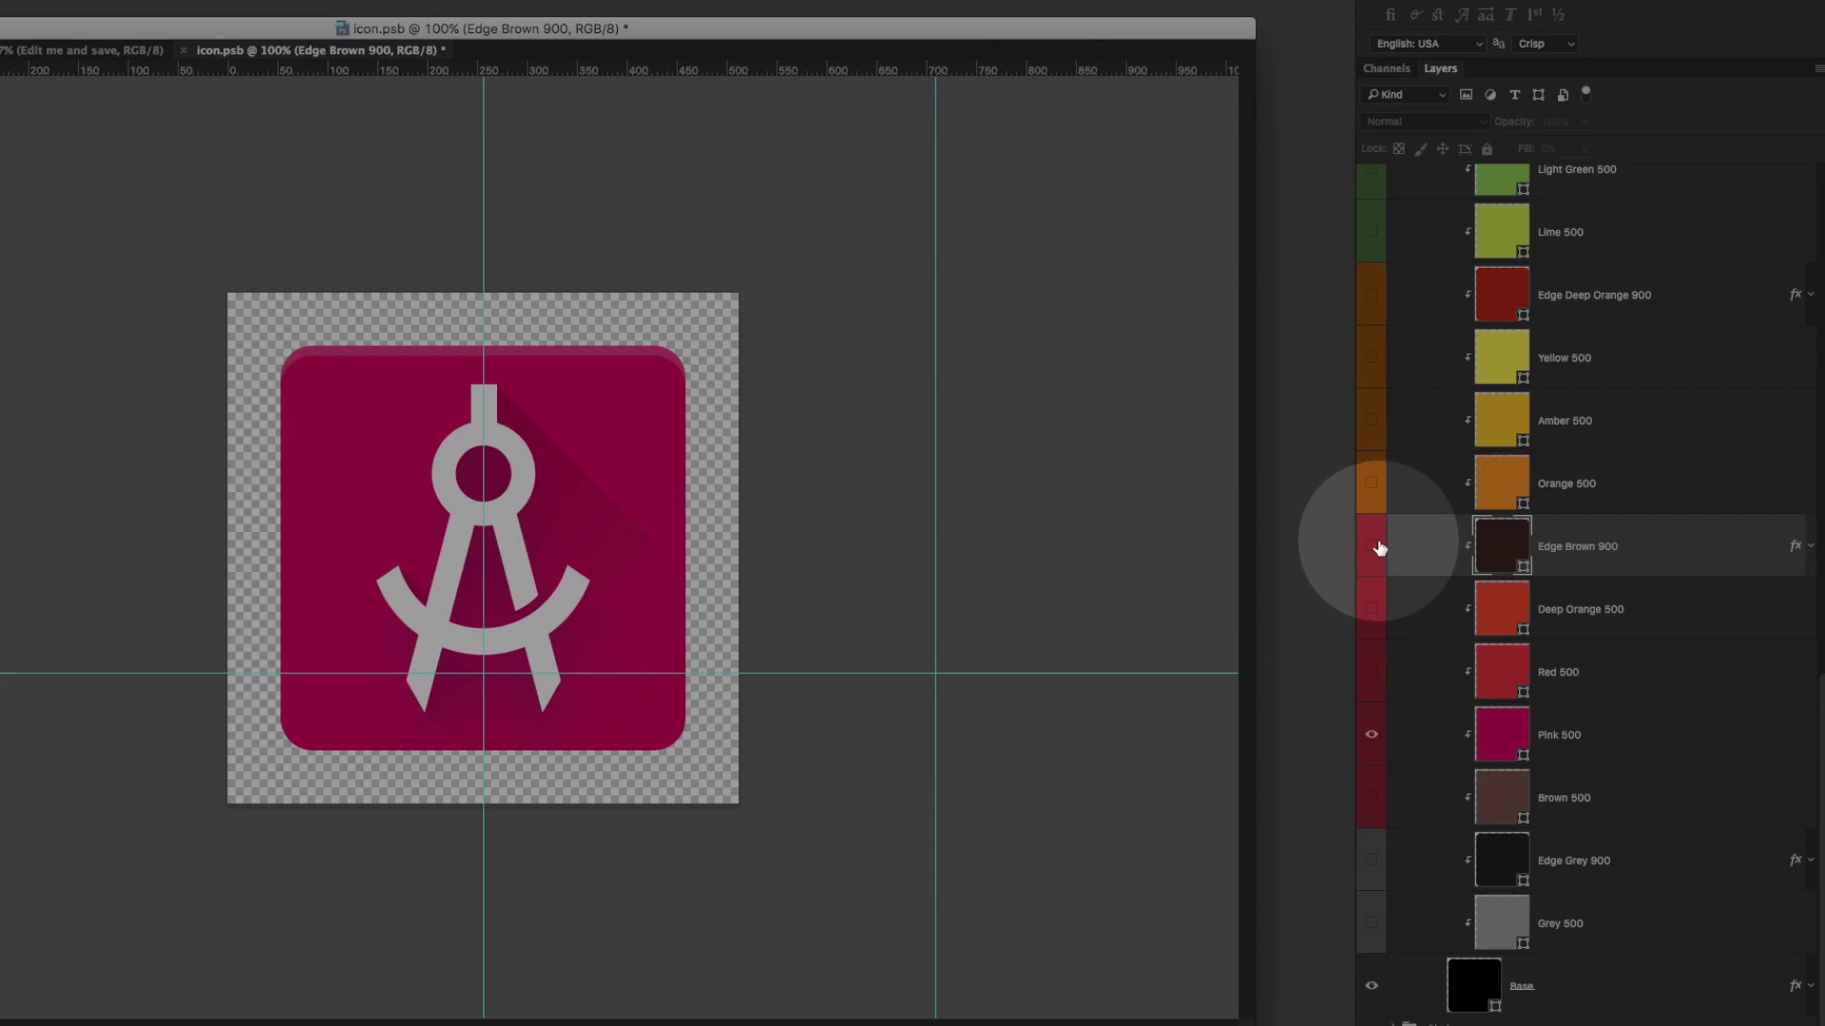
click(1496, 569)
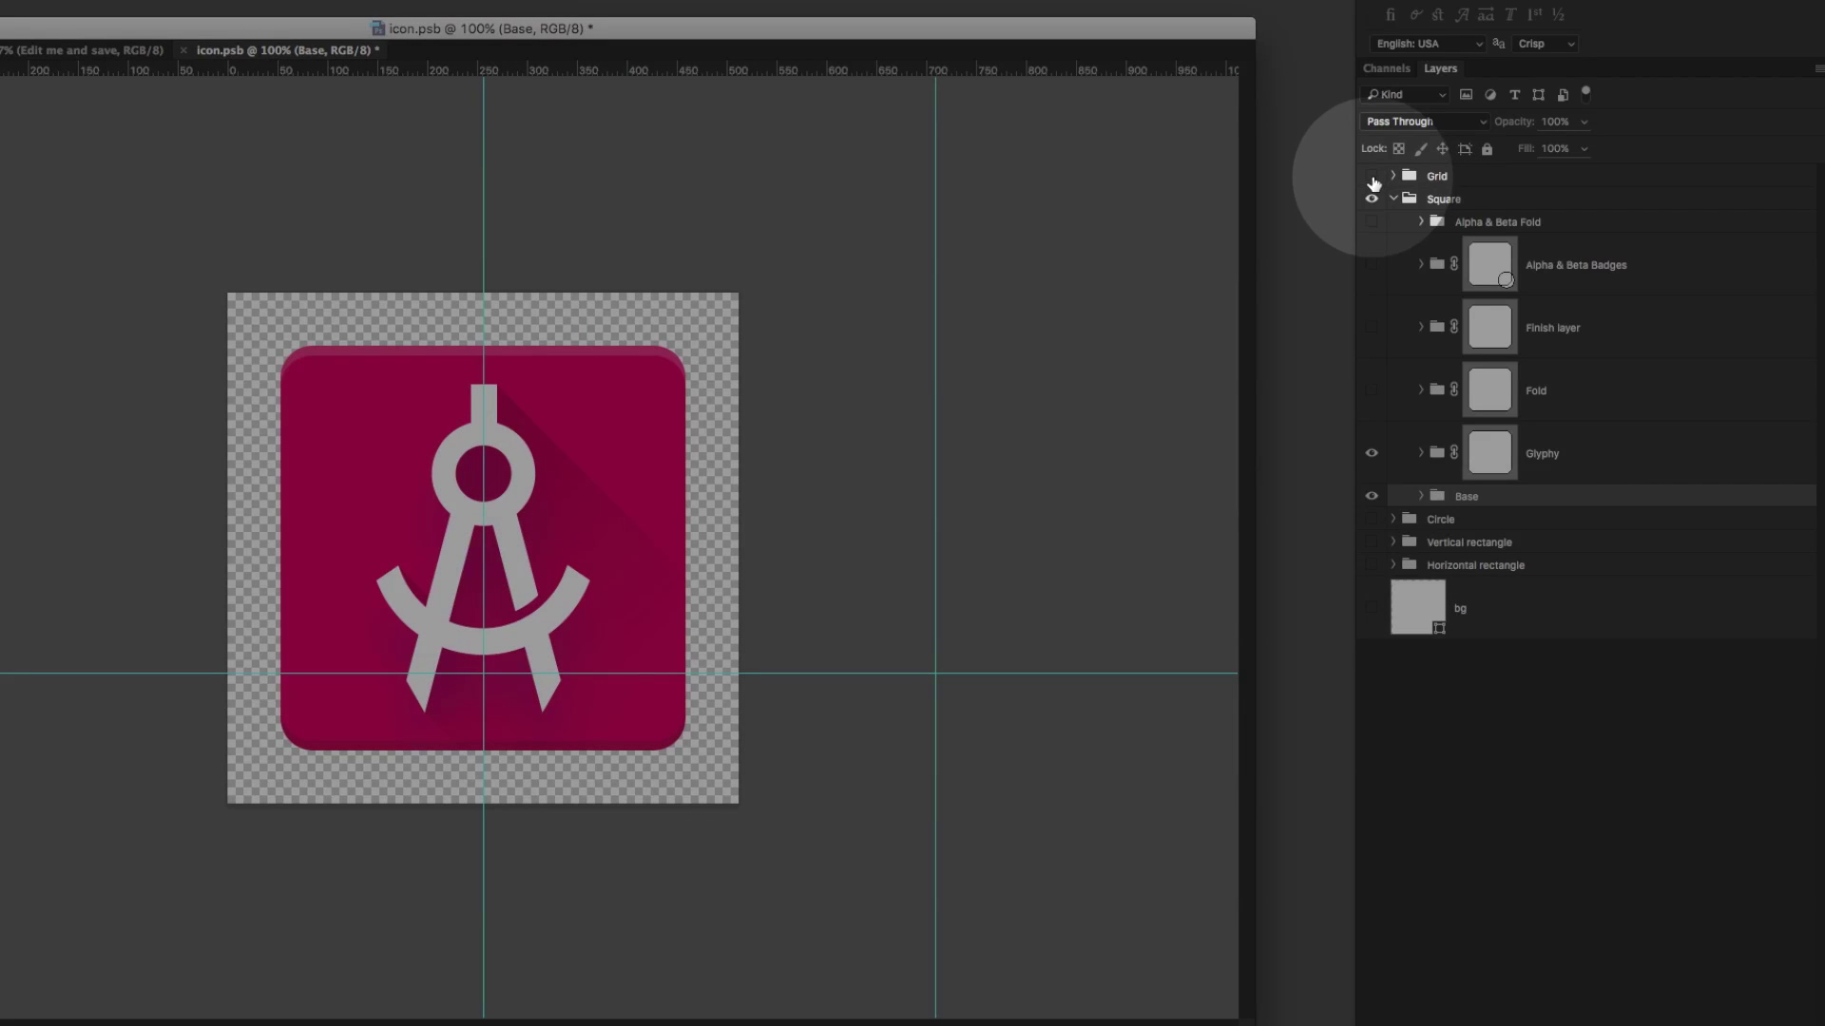
click(1495, 305)
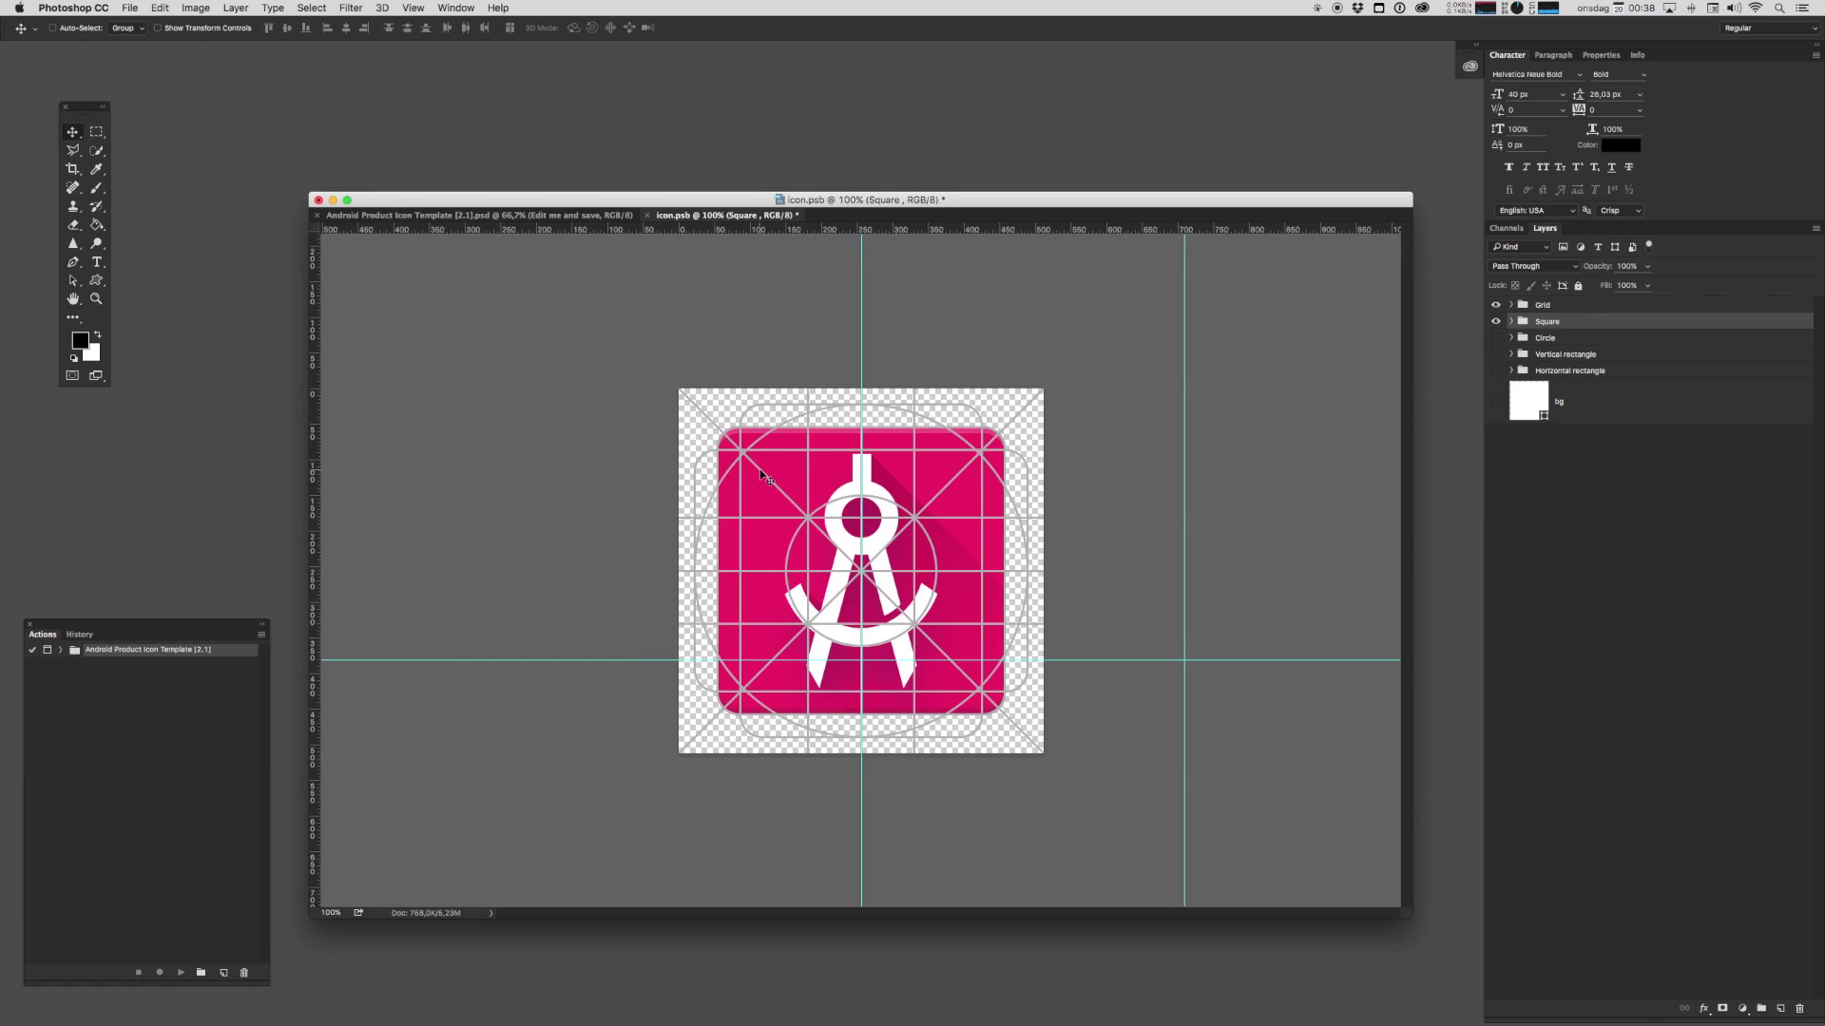
click(1497, 306)
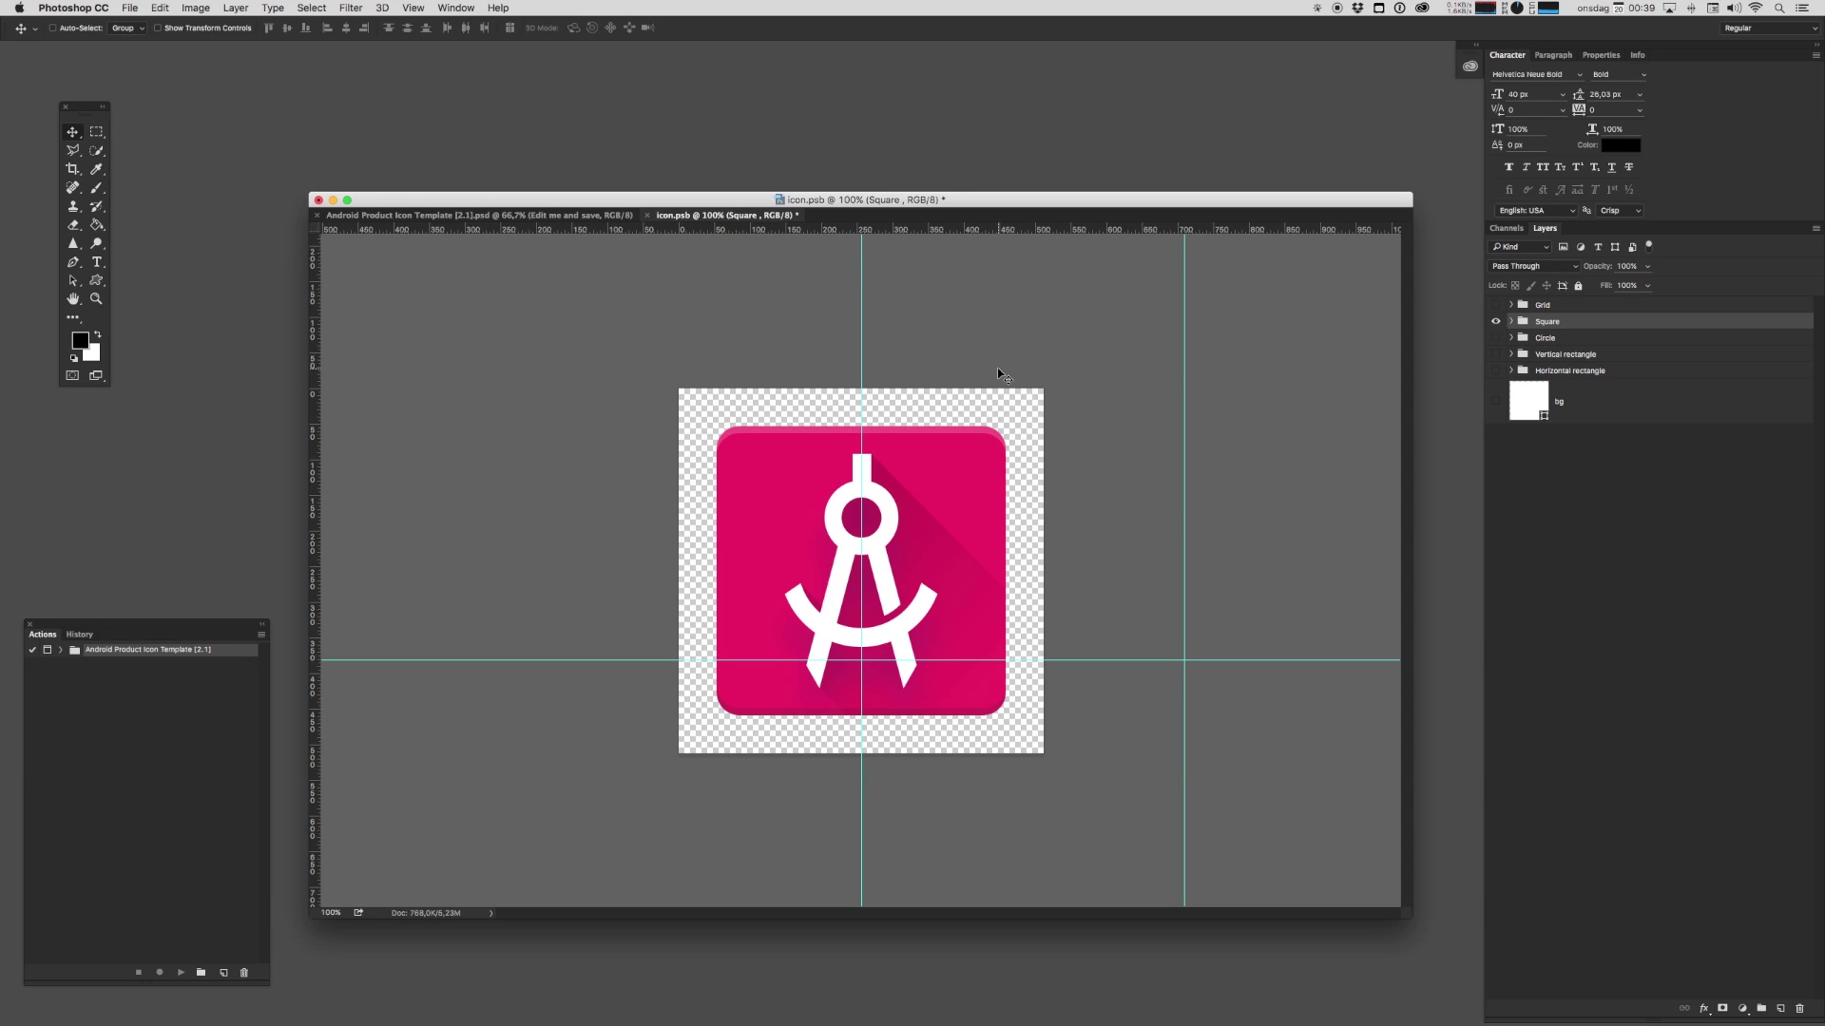
Step: Save icon.psb and close it so the template updates at every size
key(super+s)
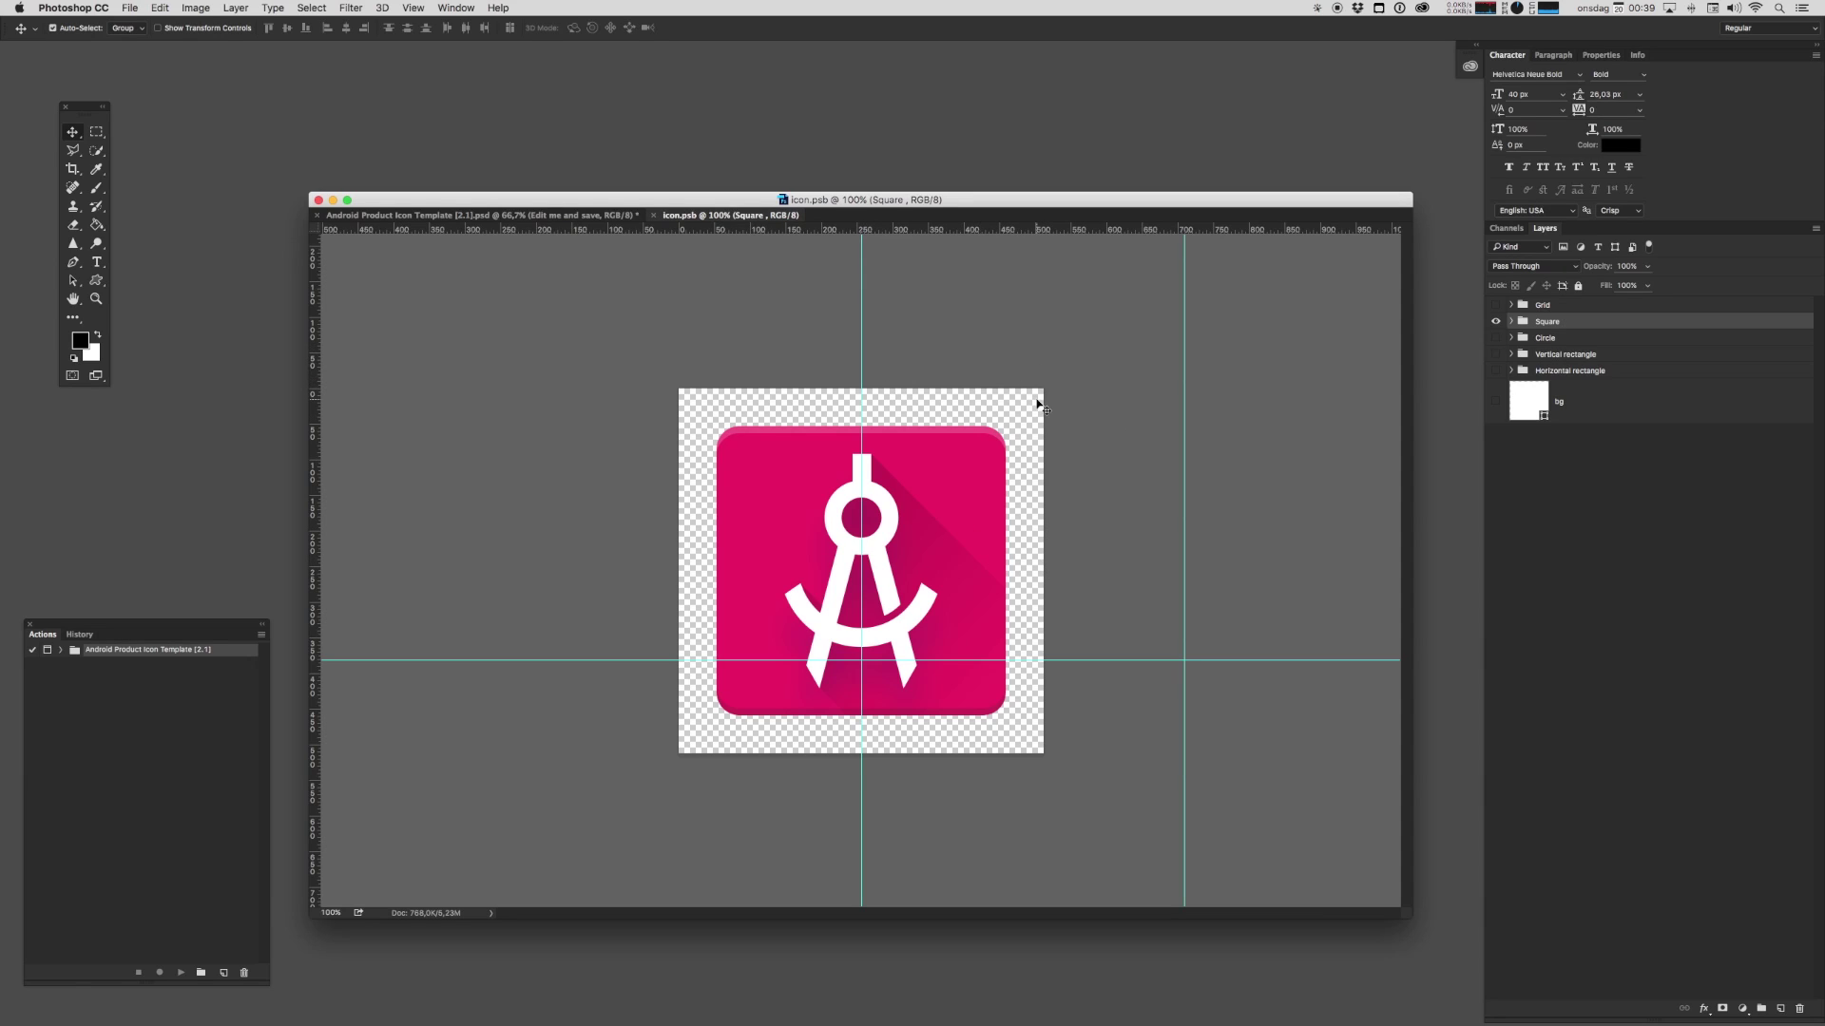
key(super+w)
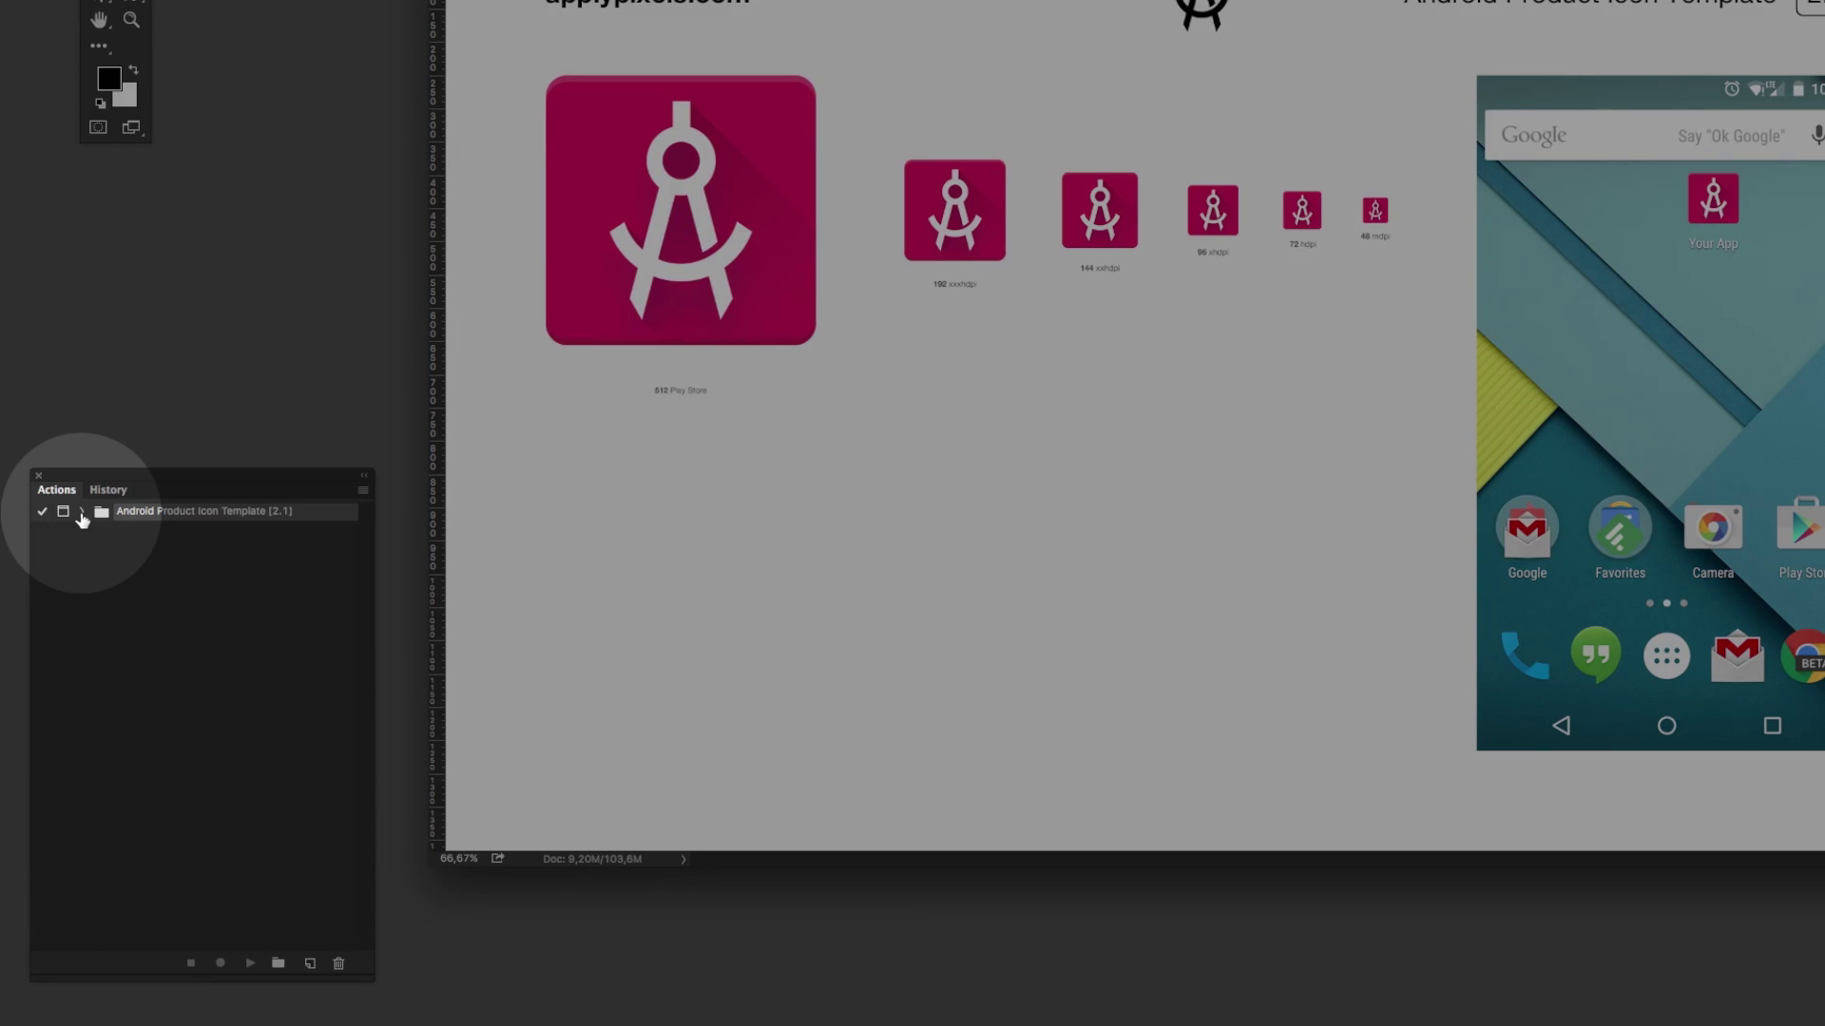
Step: Run the template's Export All Sizes action, saving 512 to 48 px PNGs to the Android Product Icon folder
click(82, 512)
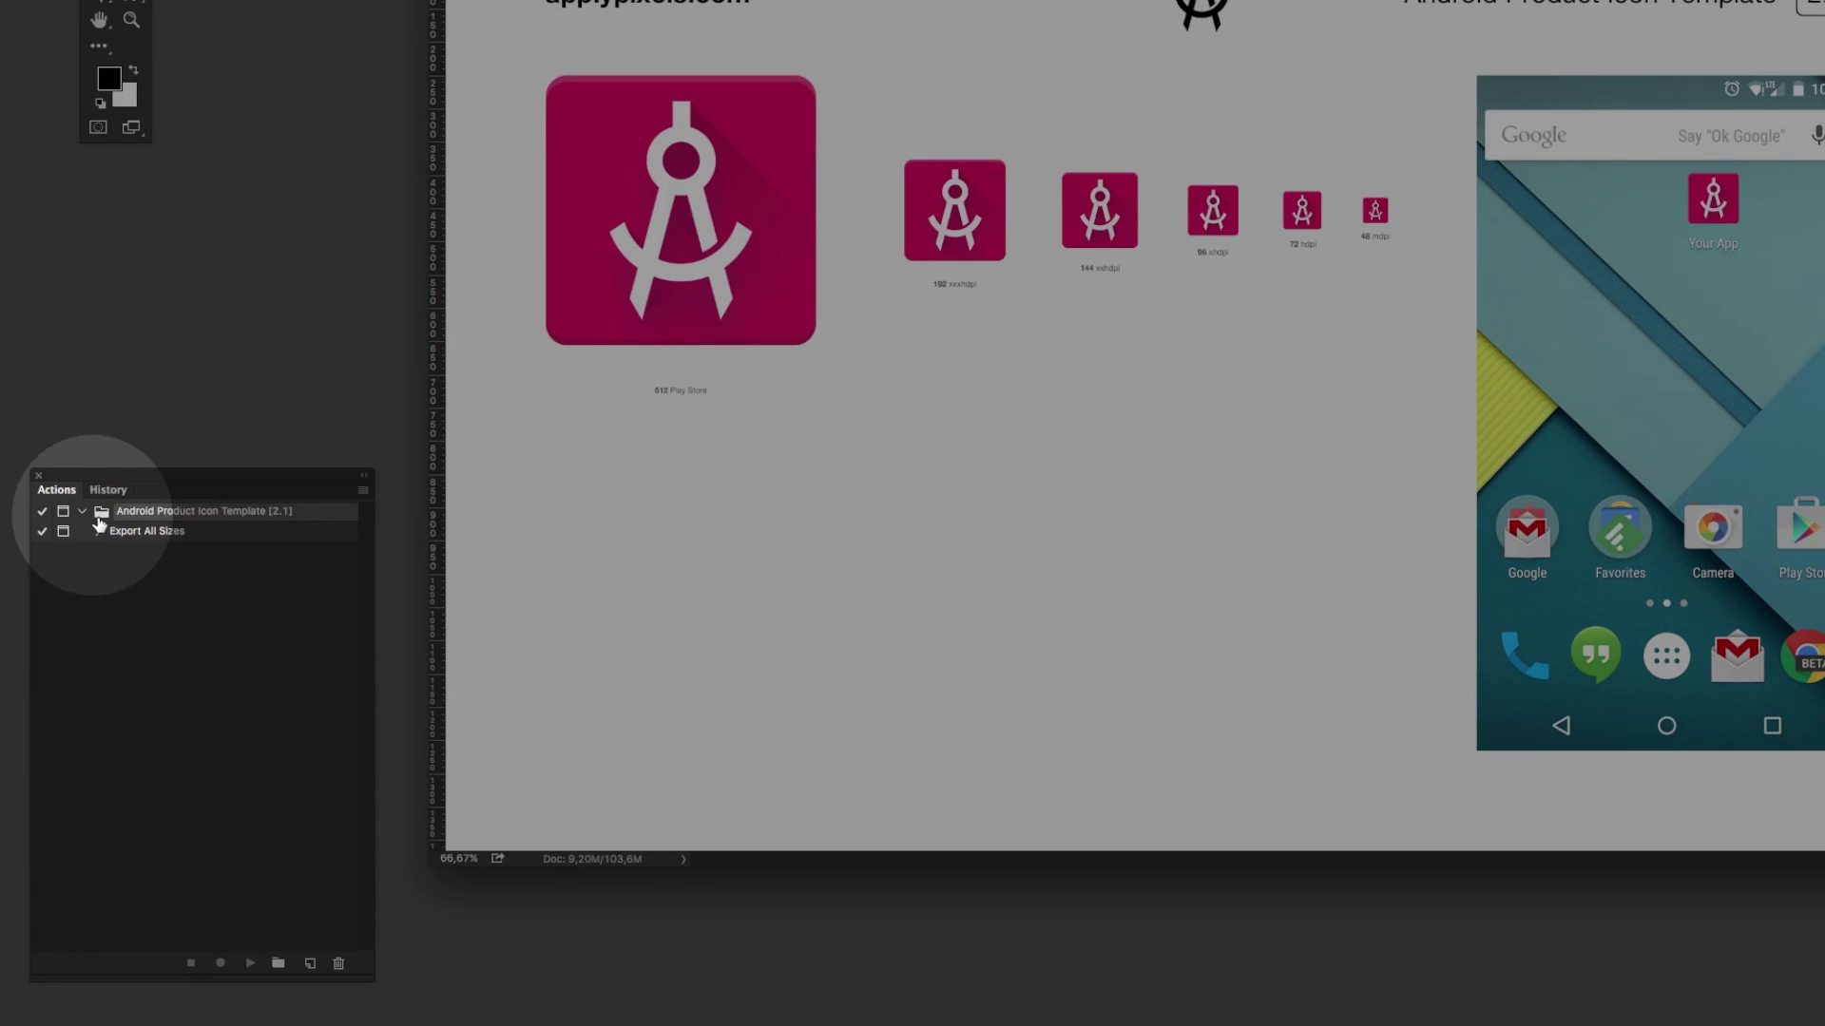
click(126, 532)
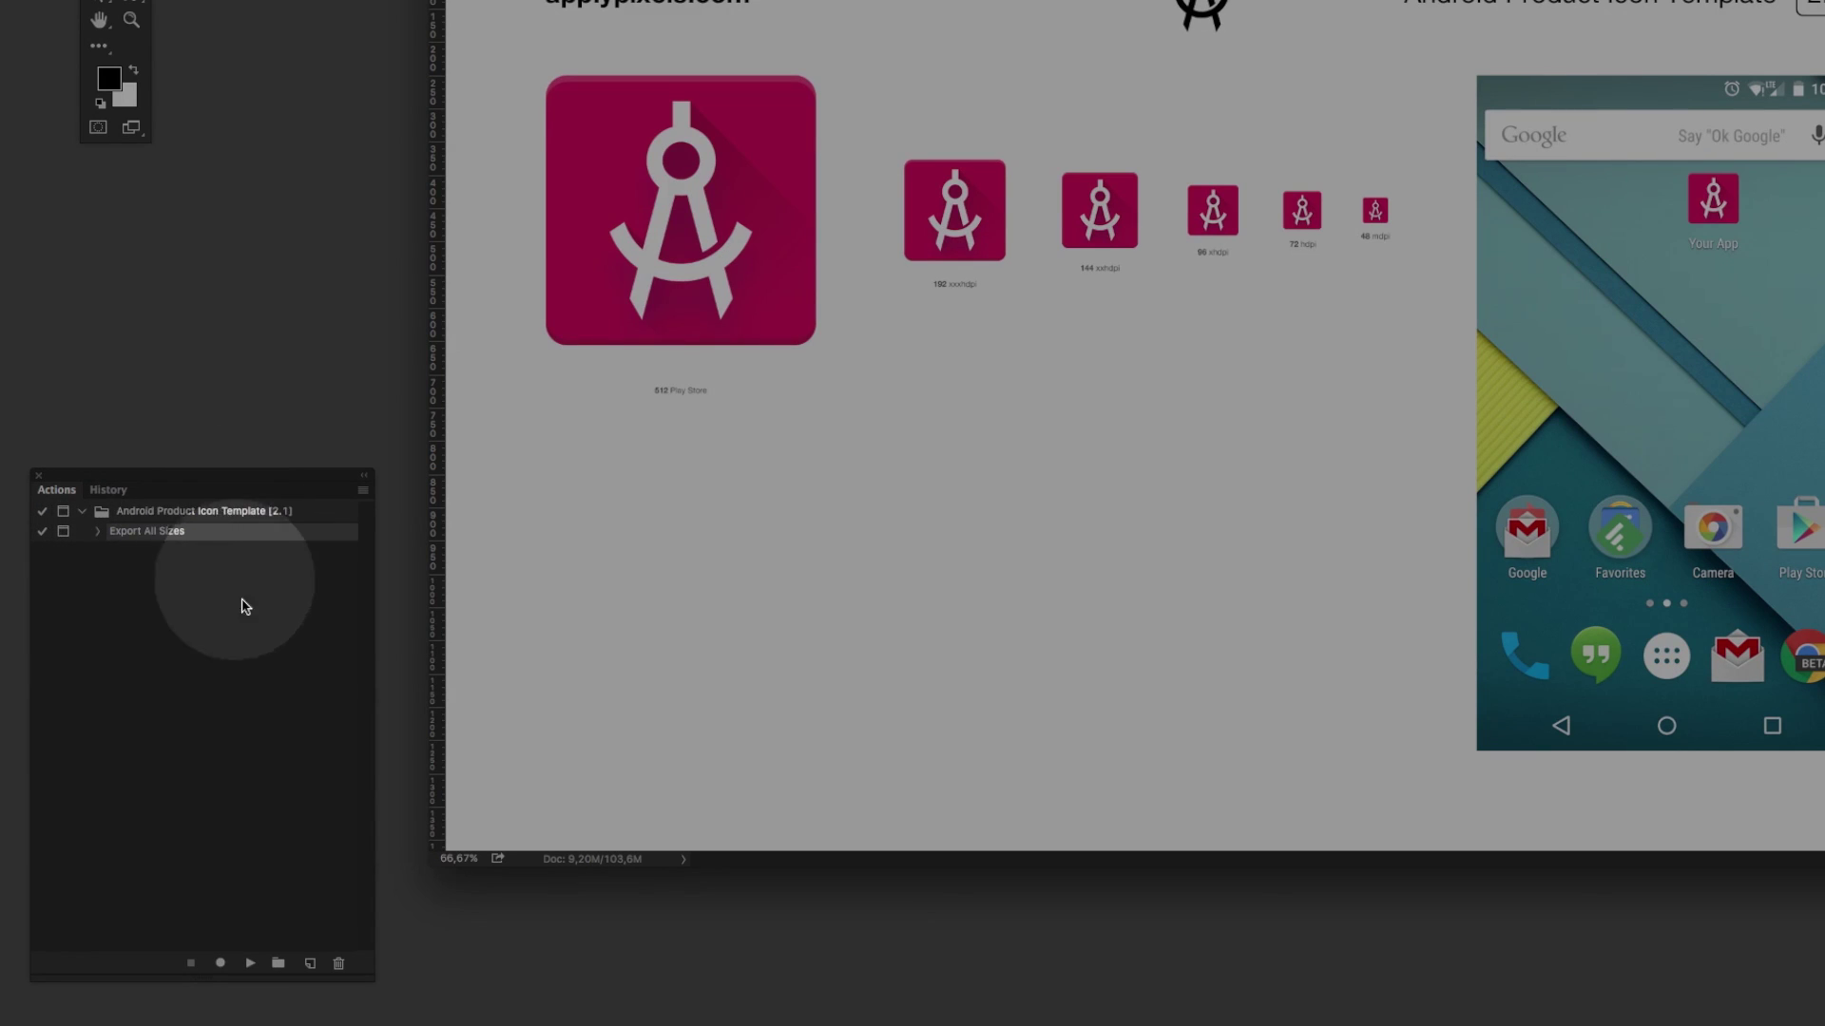
click(249, 963)
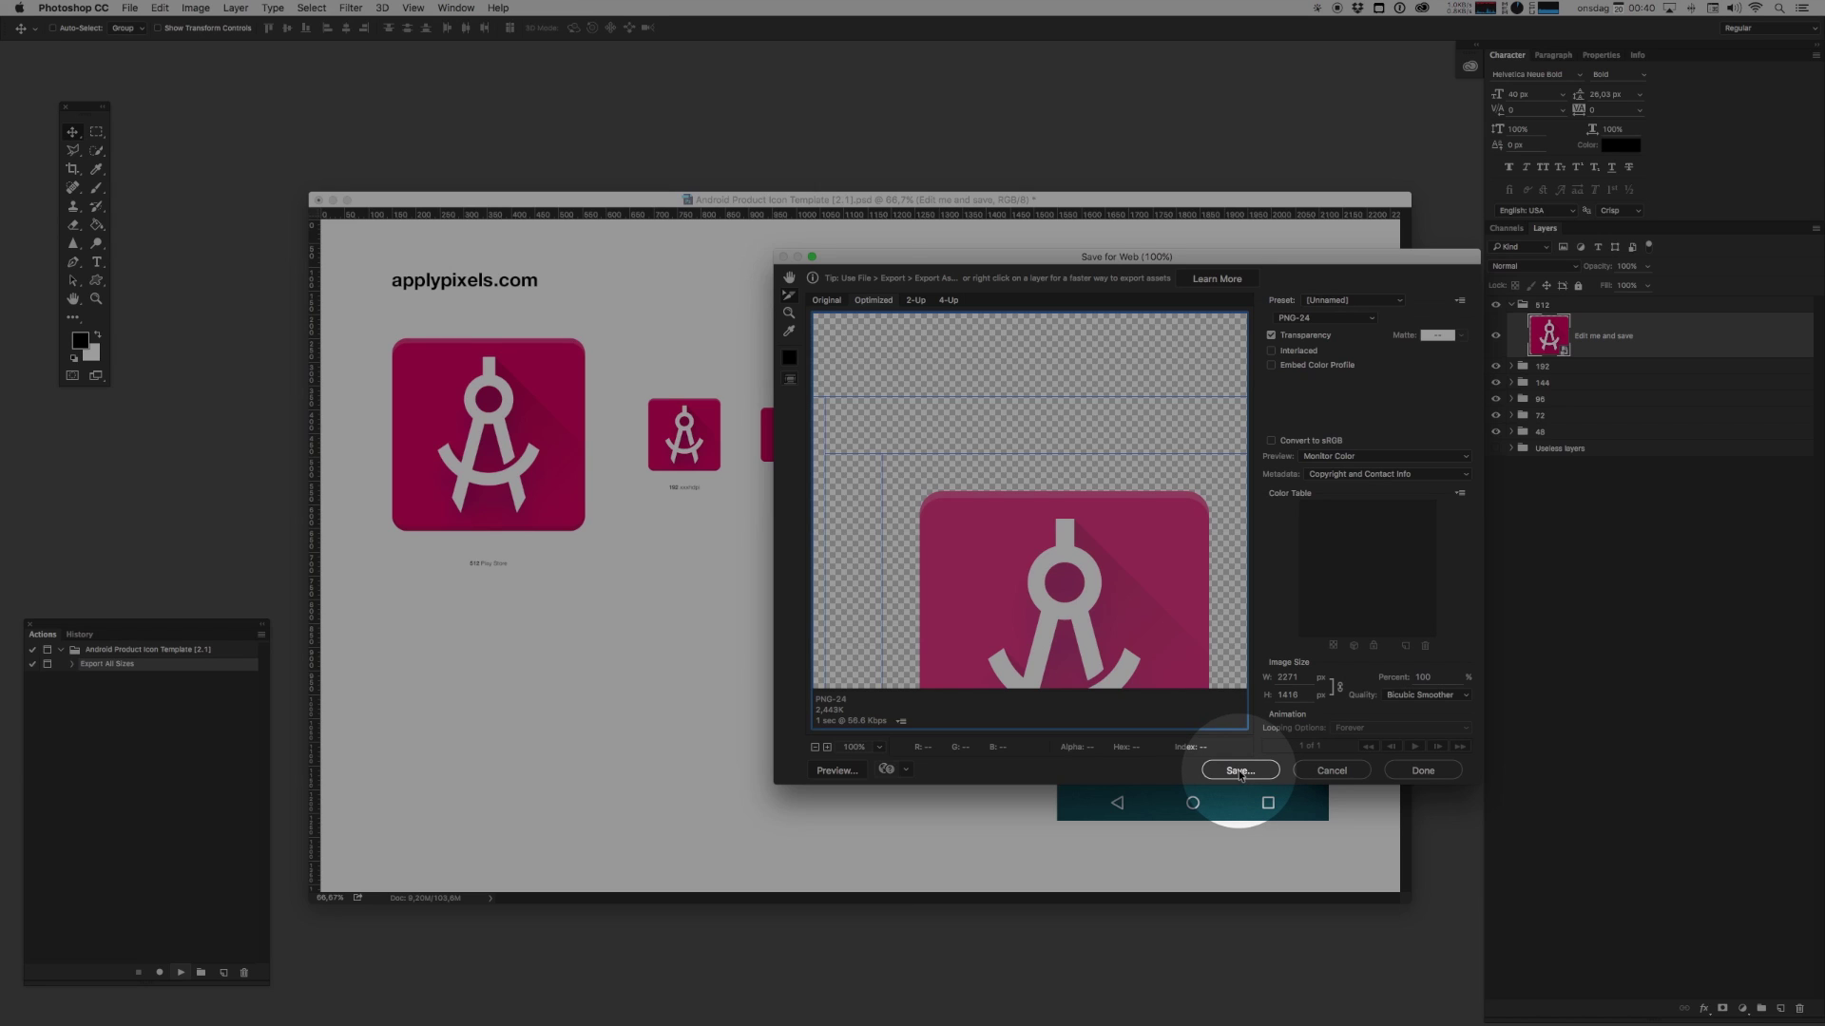
click(1240, 771)
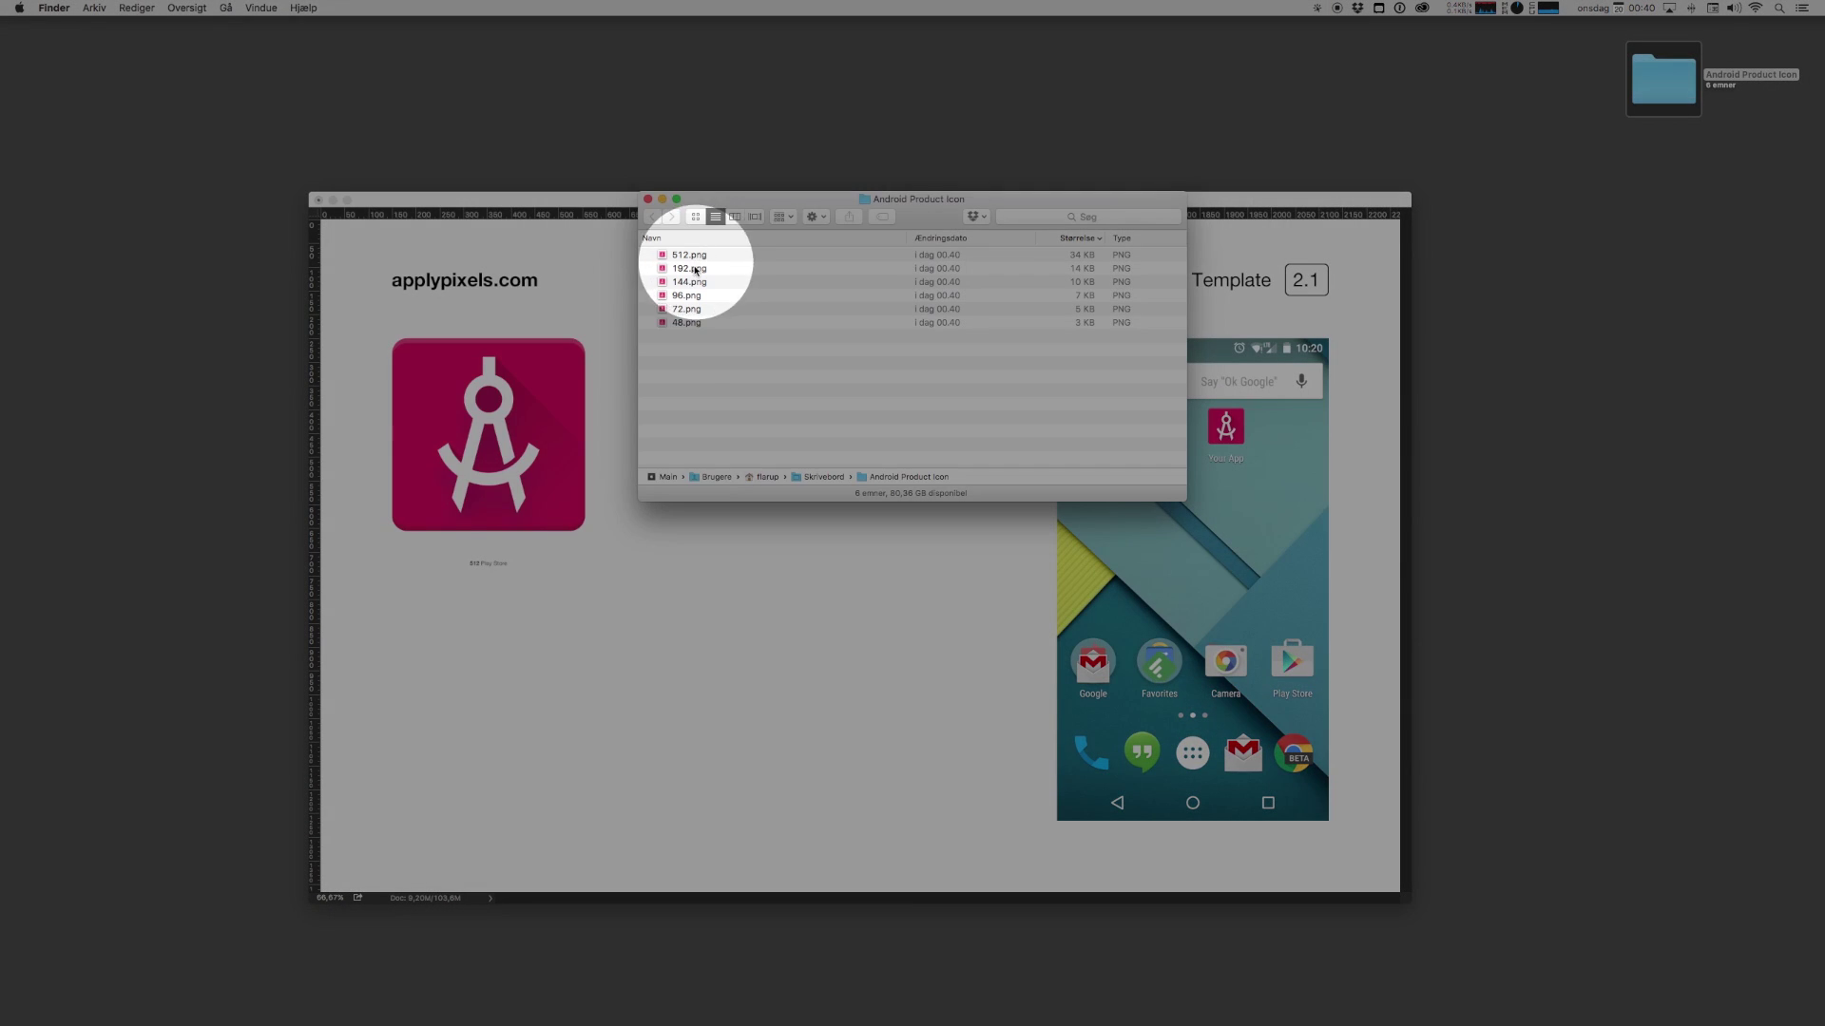
Step: Quick Look 512.png through 48.png to confirm the pink compass, then switch back to Photoshop
click(694, 257)
key(space)
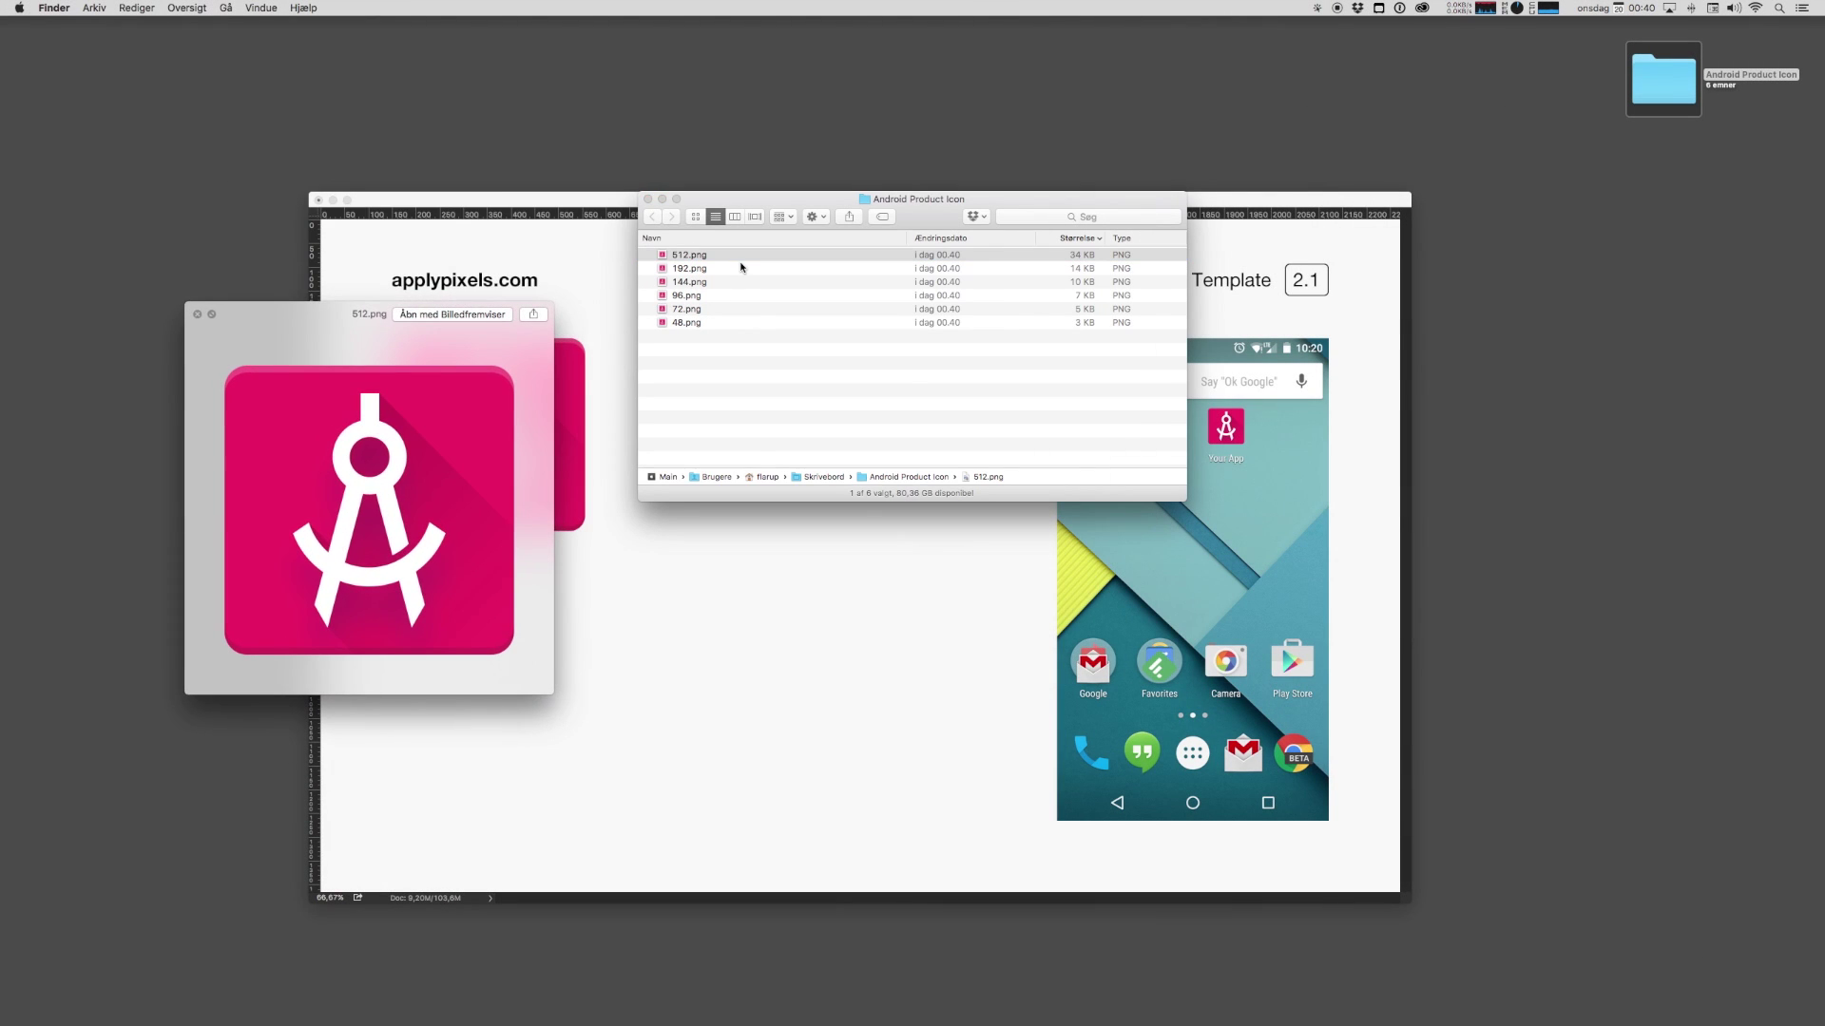
key(Down)
key(Down)
key(Down)
key(Down)
key(Down)
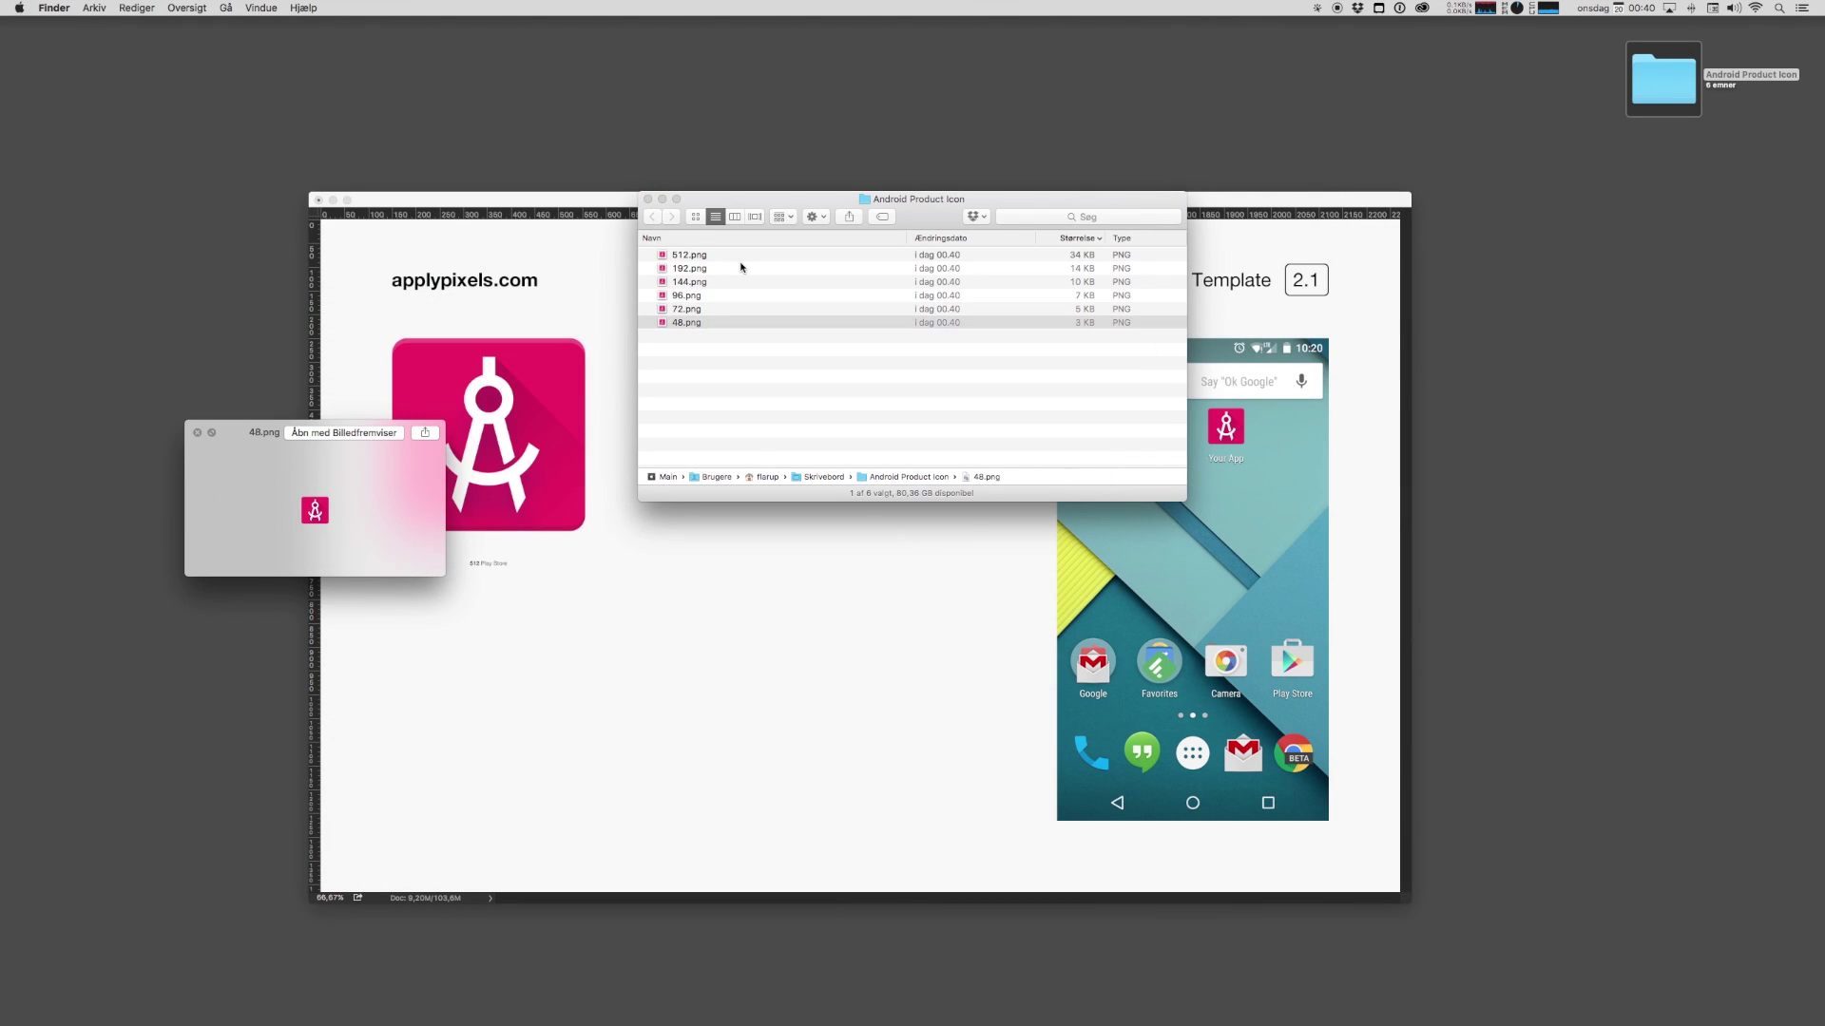
key(space)
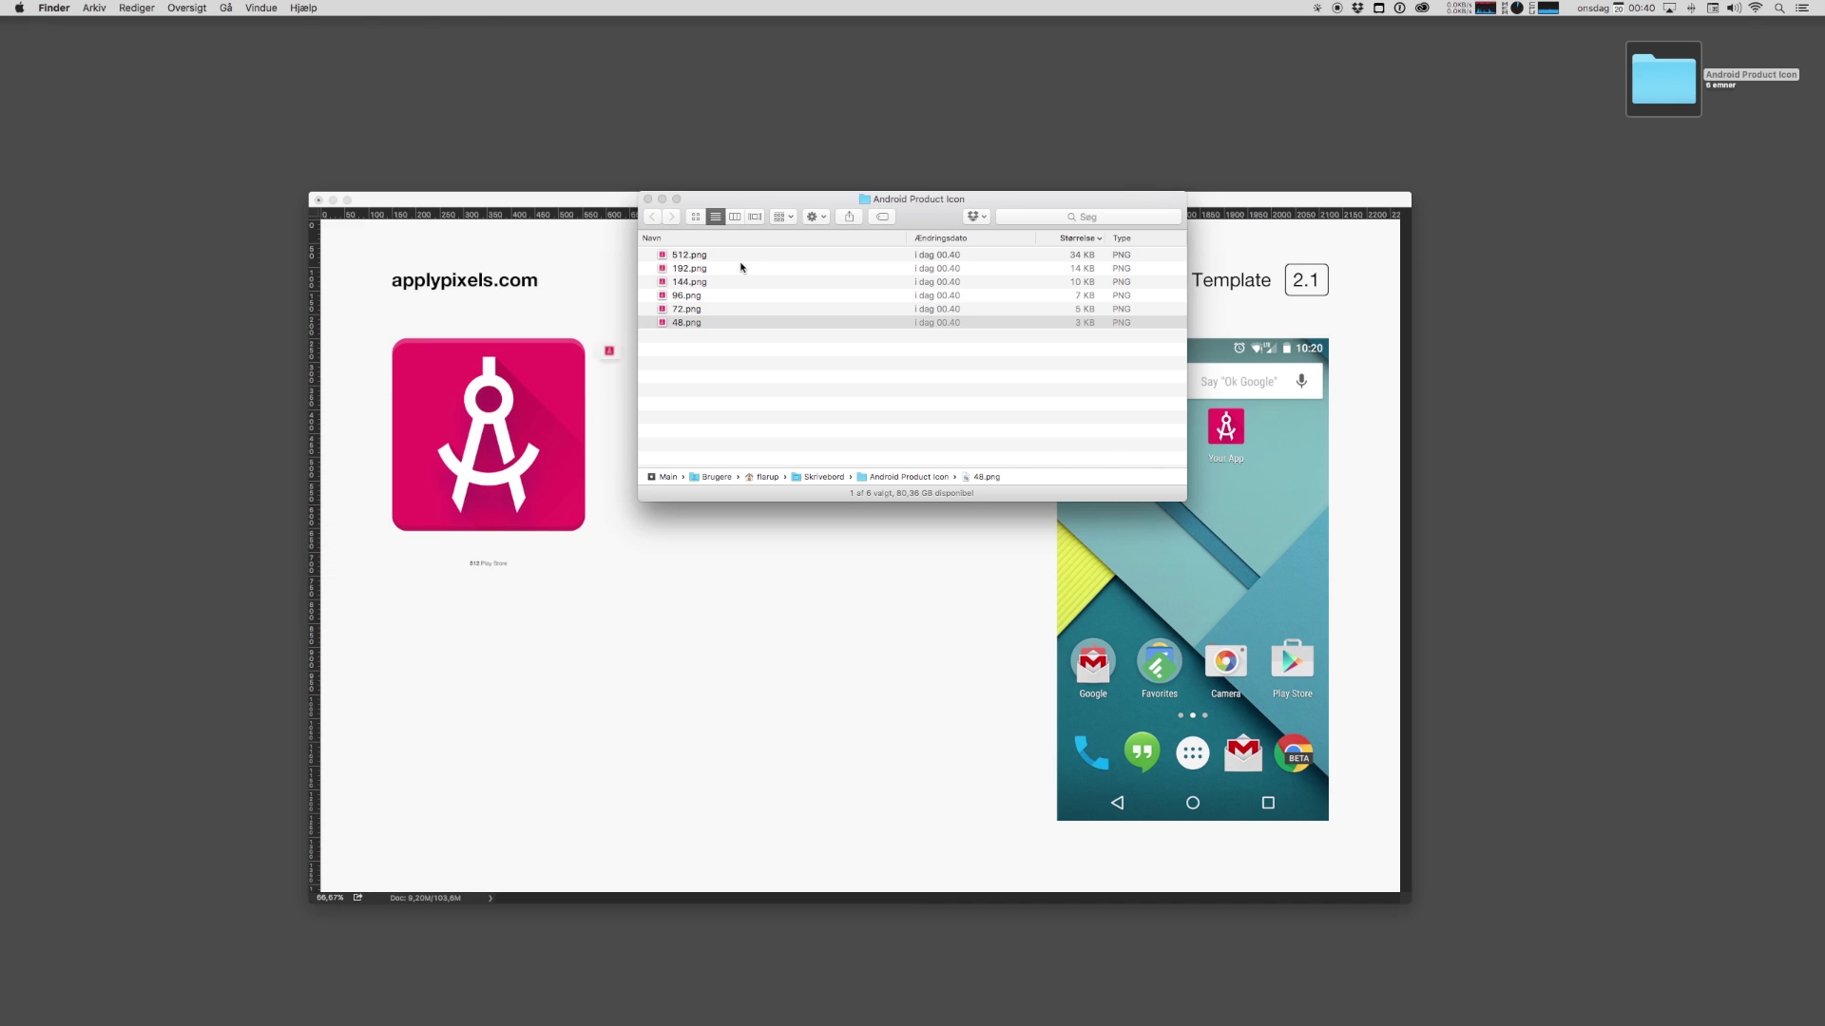
key(super+Tab)
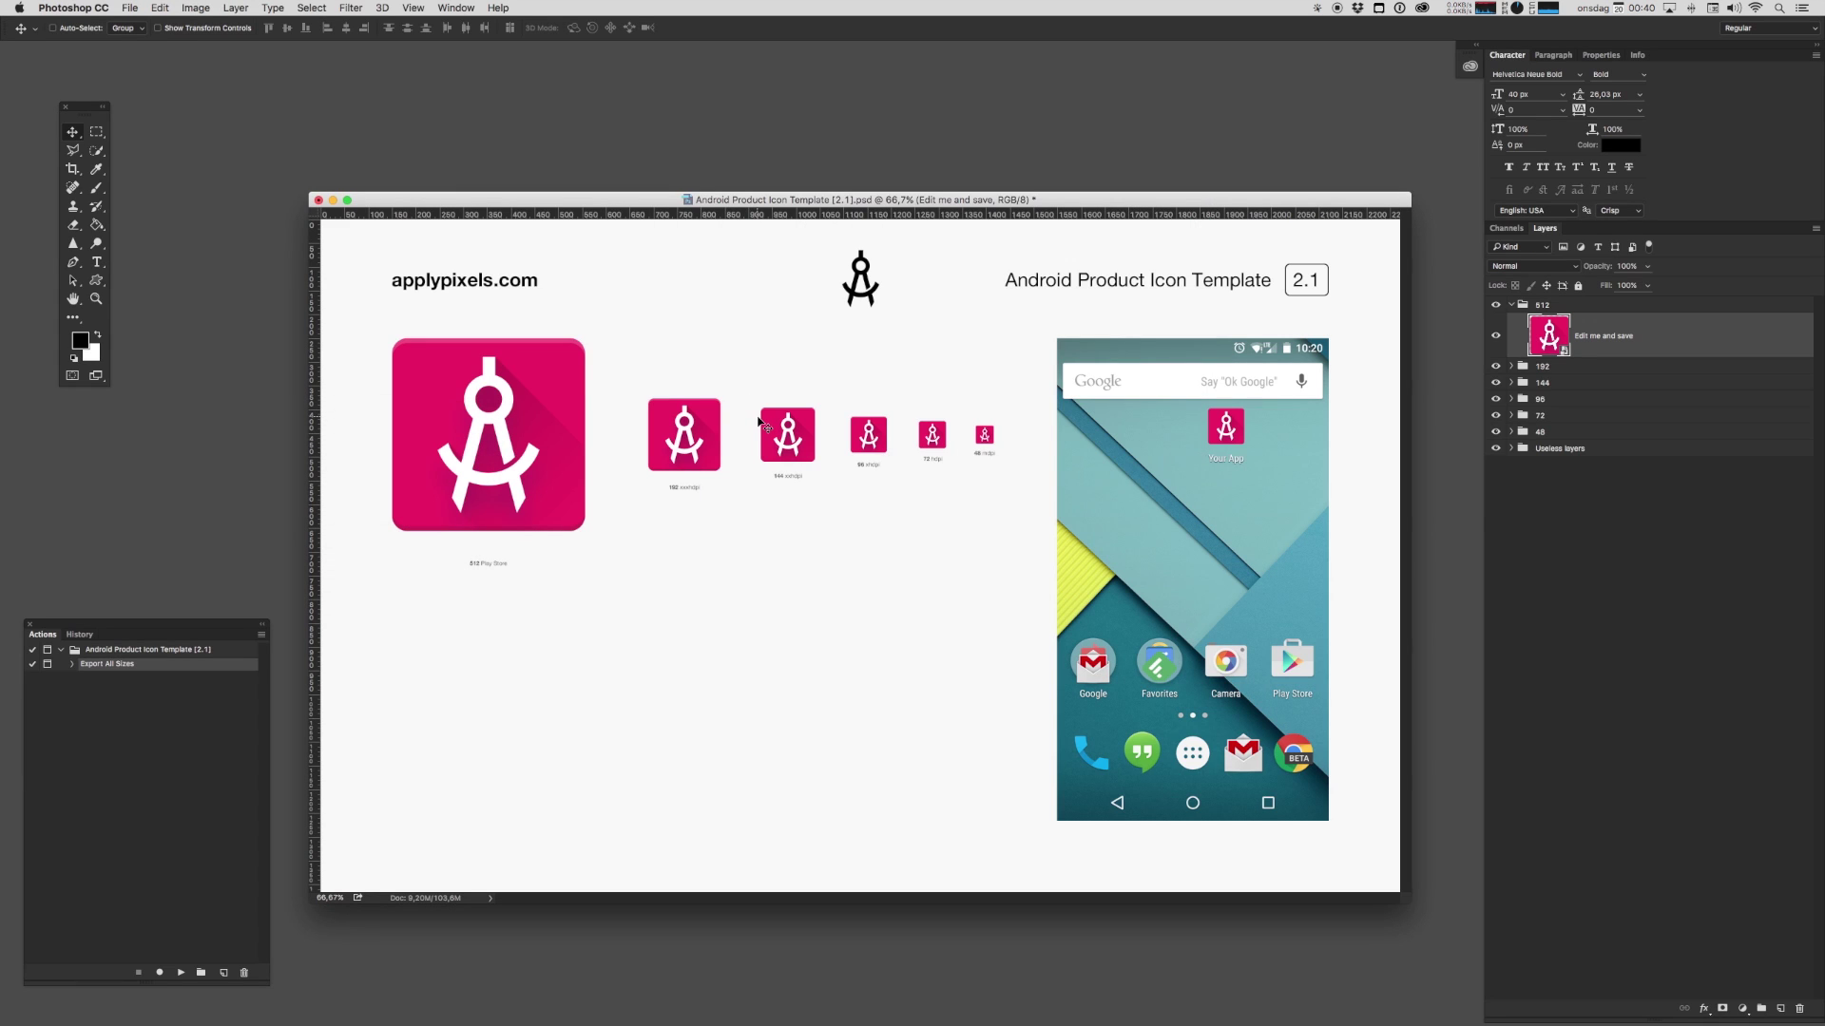